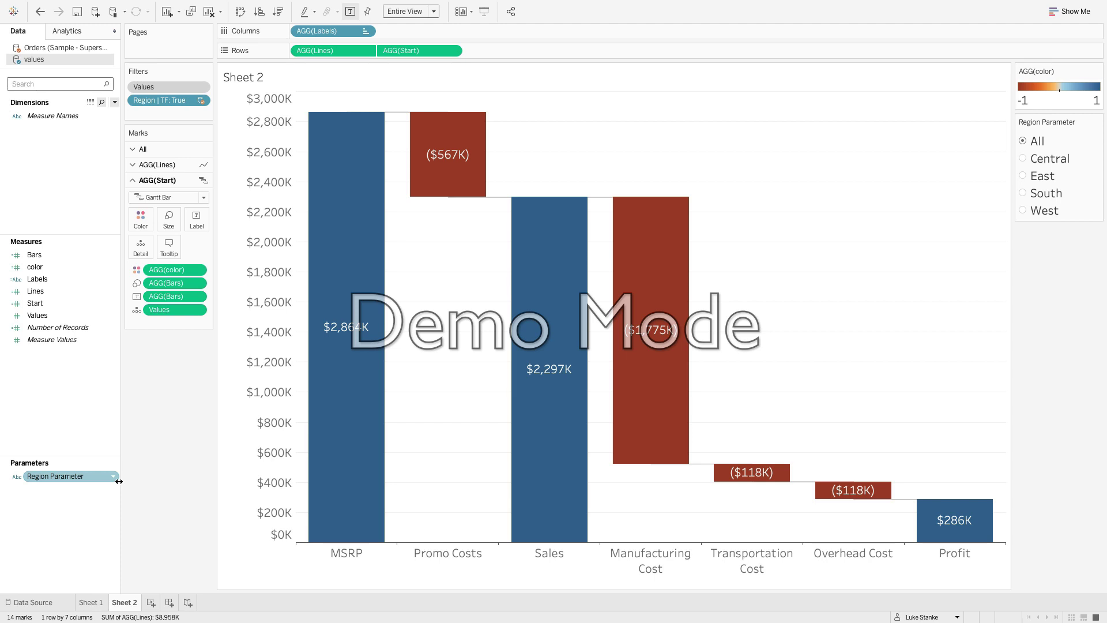
Step: Inspect the waterfall chart's bars and cycle the Region Parameter through Central, East, South and West, returning to All
mouse_move(323, 144)
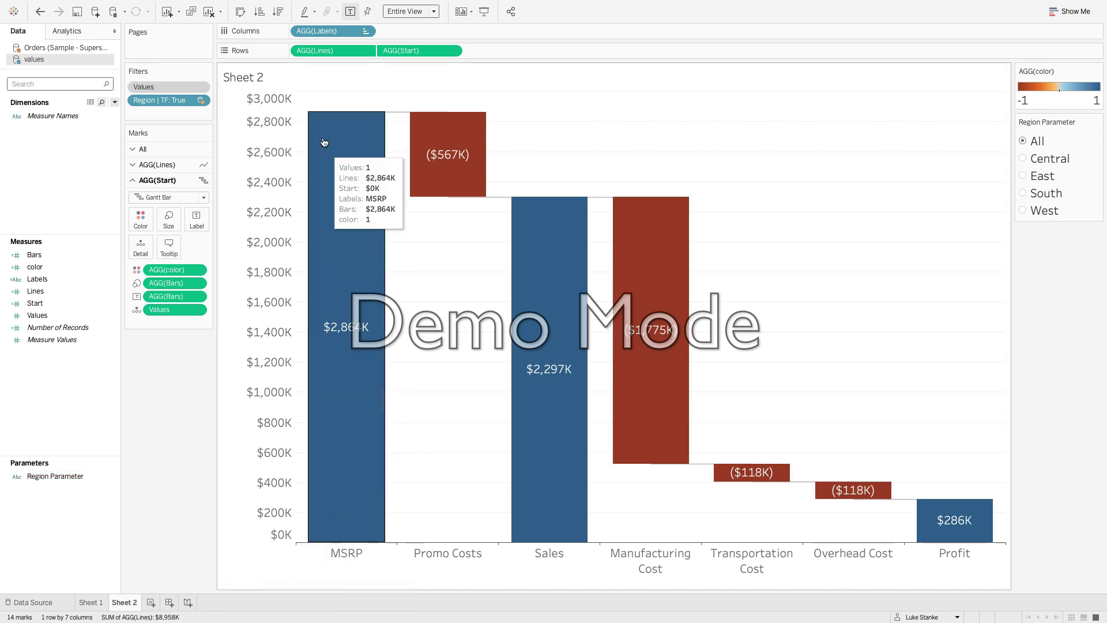
mouse_move(412, 129)
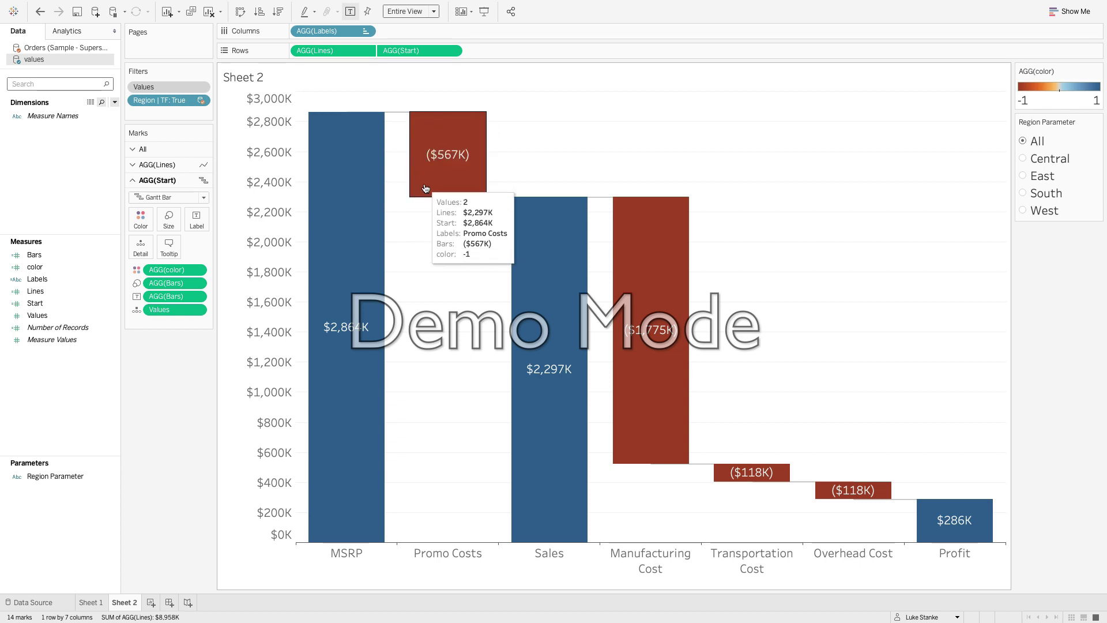
mouse_move(560, 268)
mouse_move(834, 504)
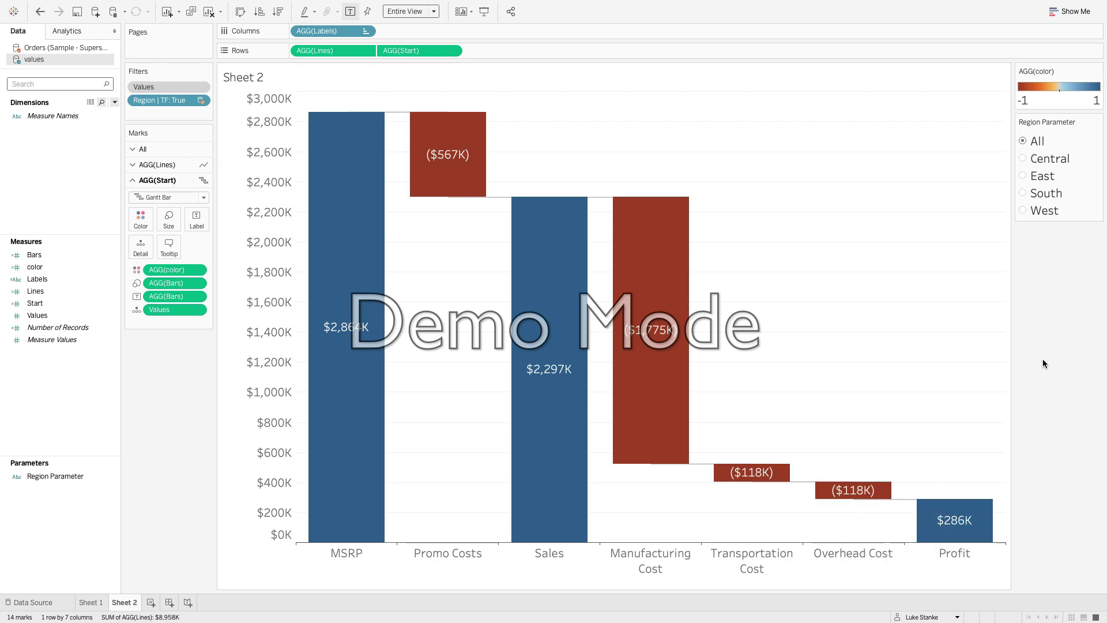
click(1023, 159)
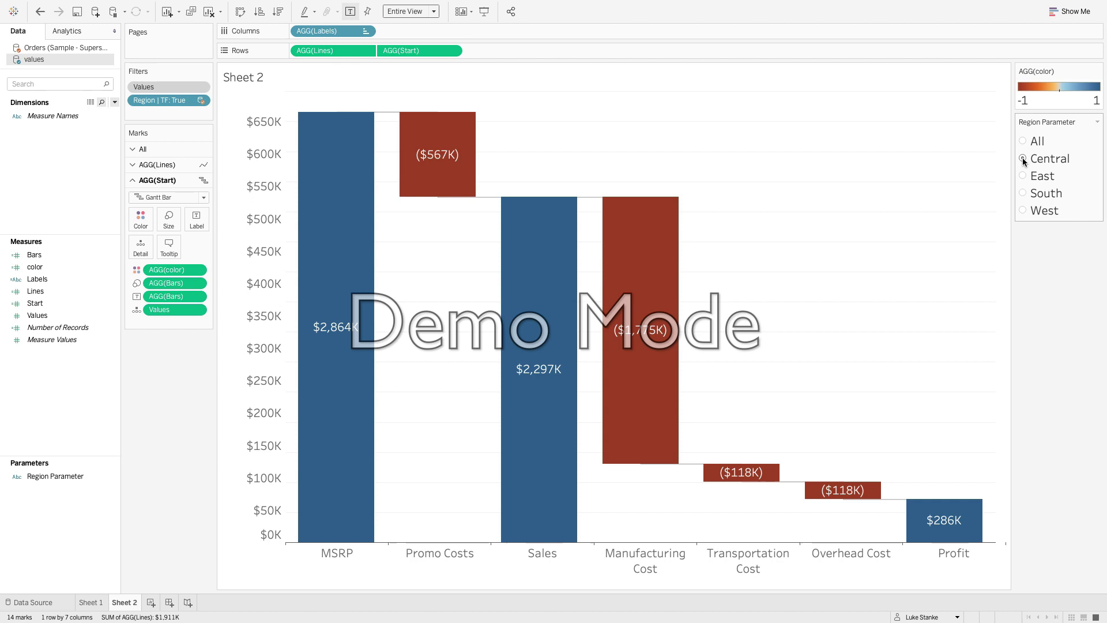
click(1023, 176)
click(1023, 193)
click(1022, 210)
click(1024, 140)
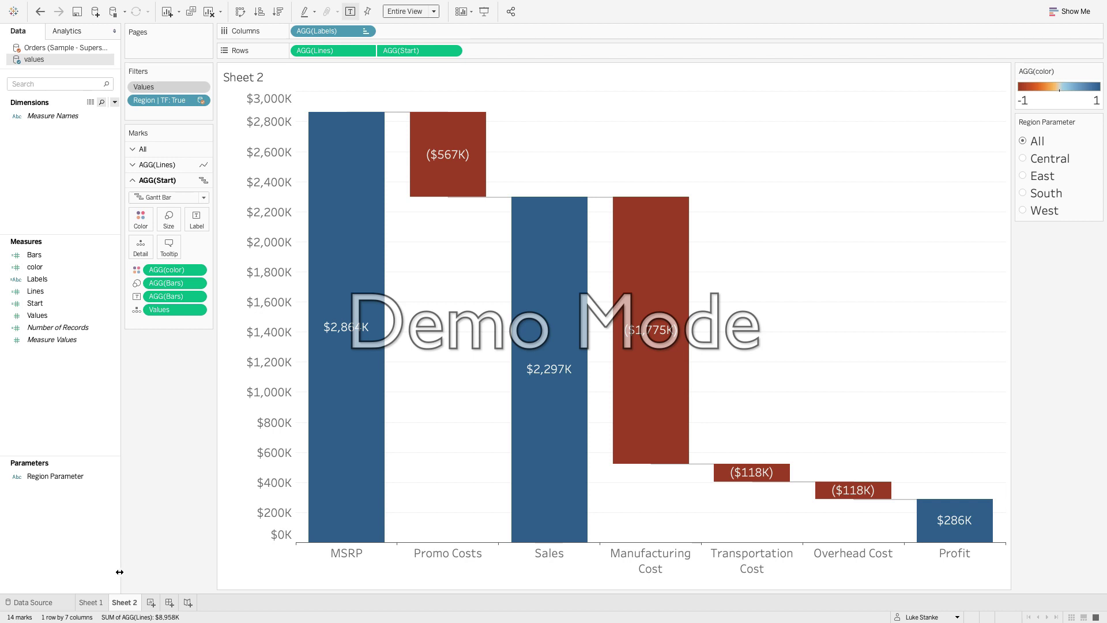
Step: Compare the plain measure bar chart on Sheet 1 with the finished waterfall chart on Sheet 2
click(92, 603)
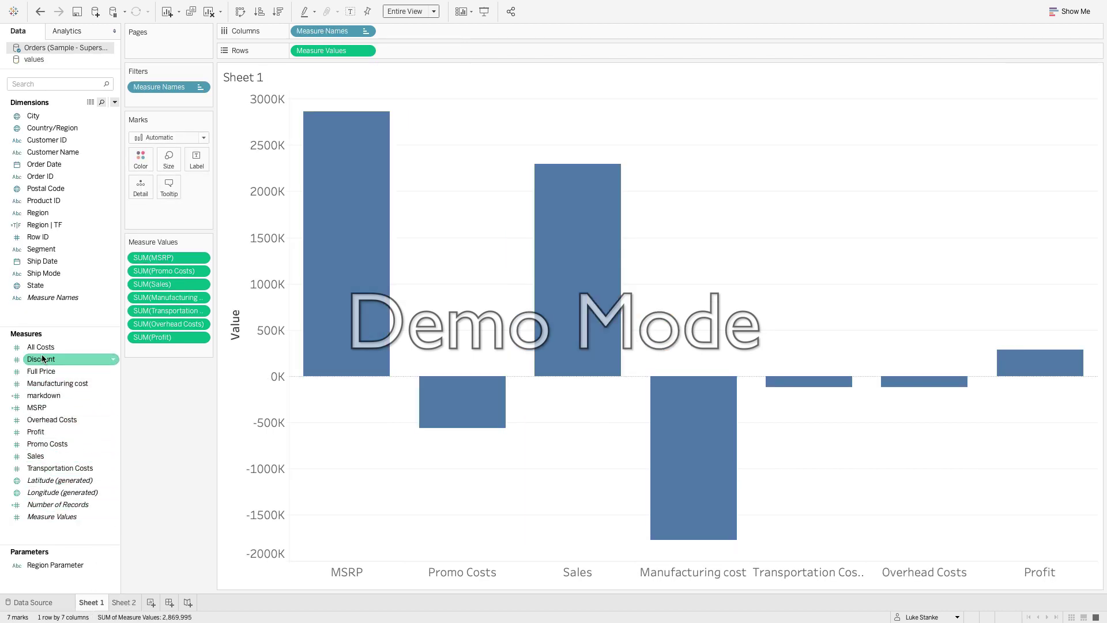
mouse_move(497, 430)
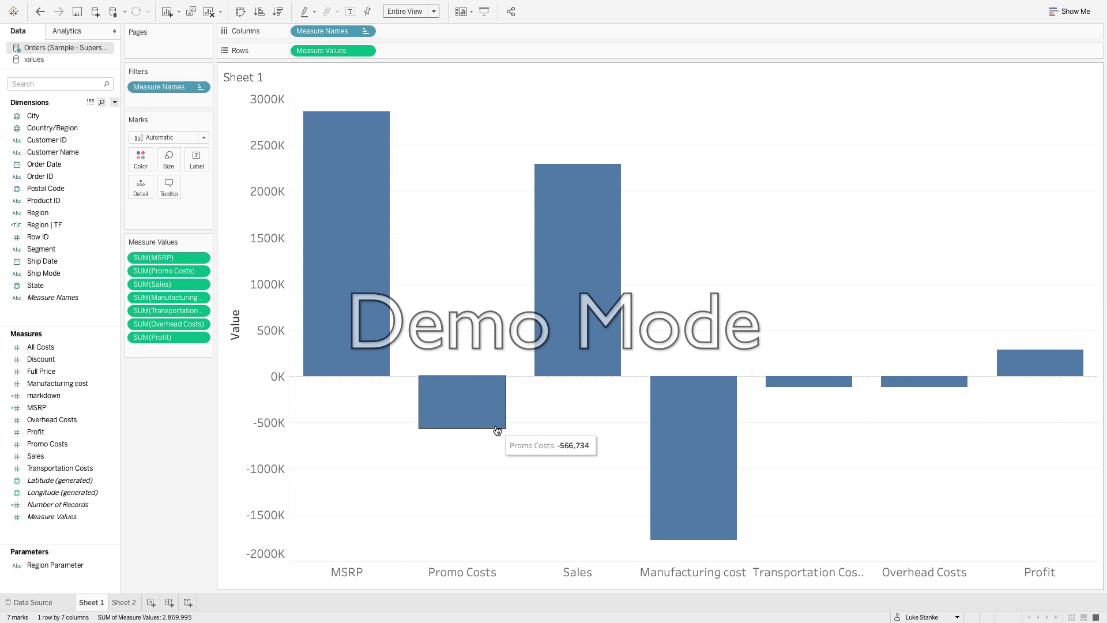
click(127, 602)
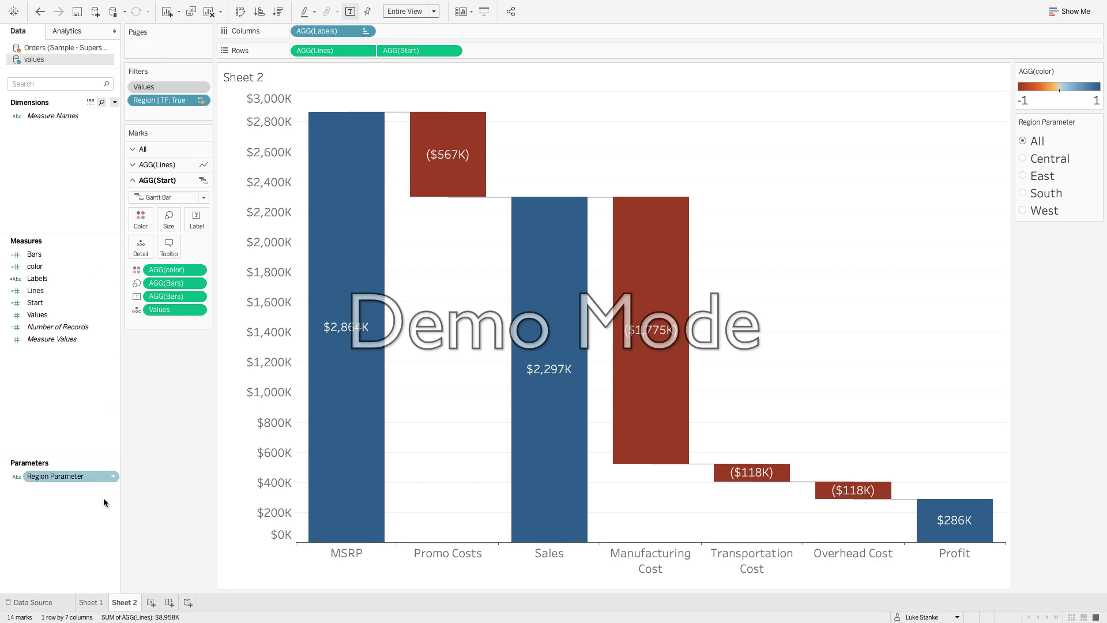
click(97, 603)
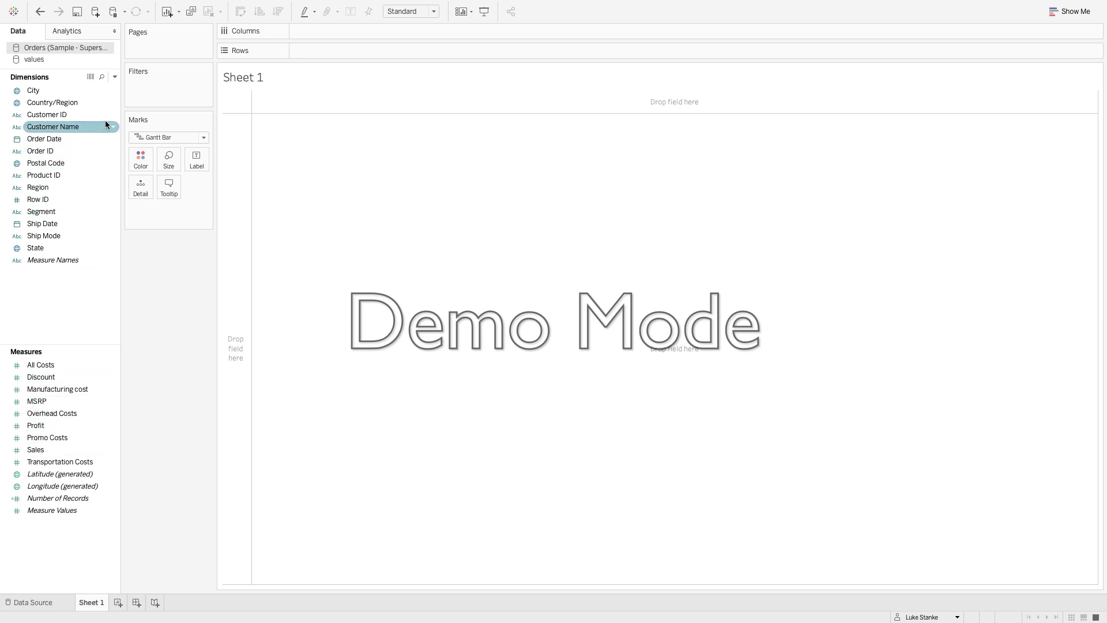
Step: Examine the rows of the values data source on its data source page and return to Sheet 1
click(105, 61)
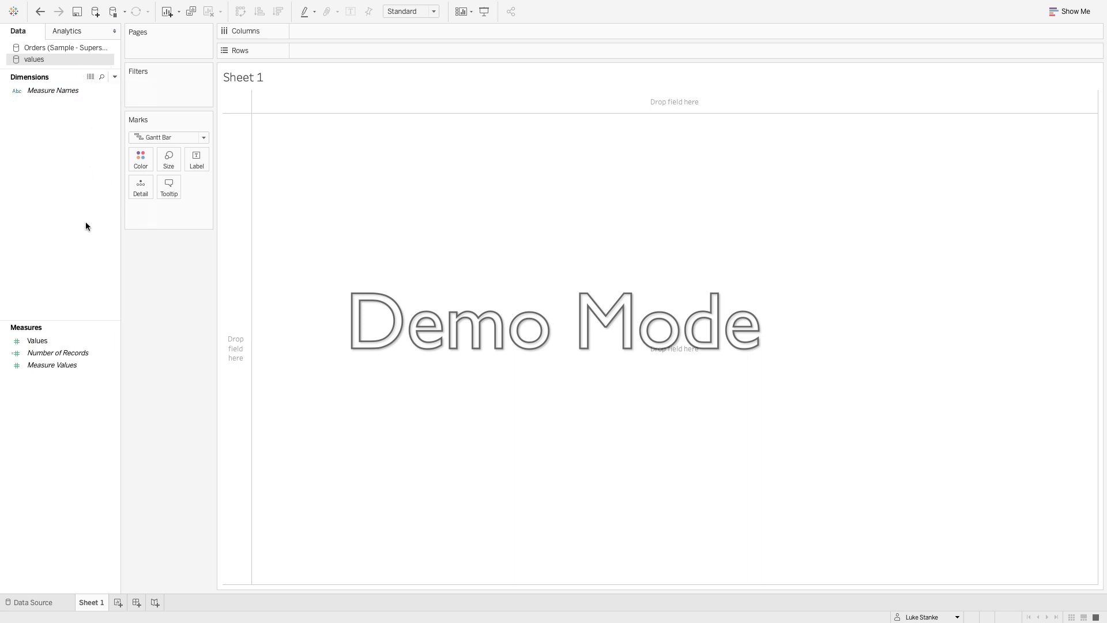
right_click(40, 64)
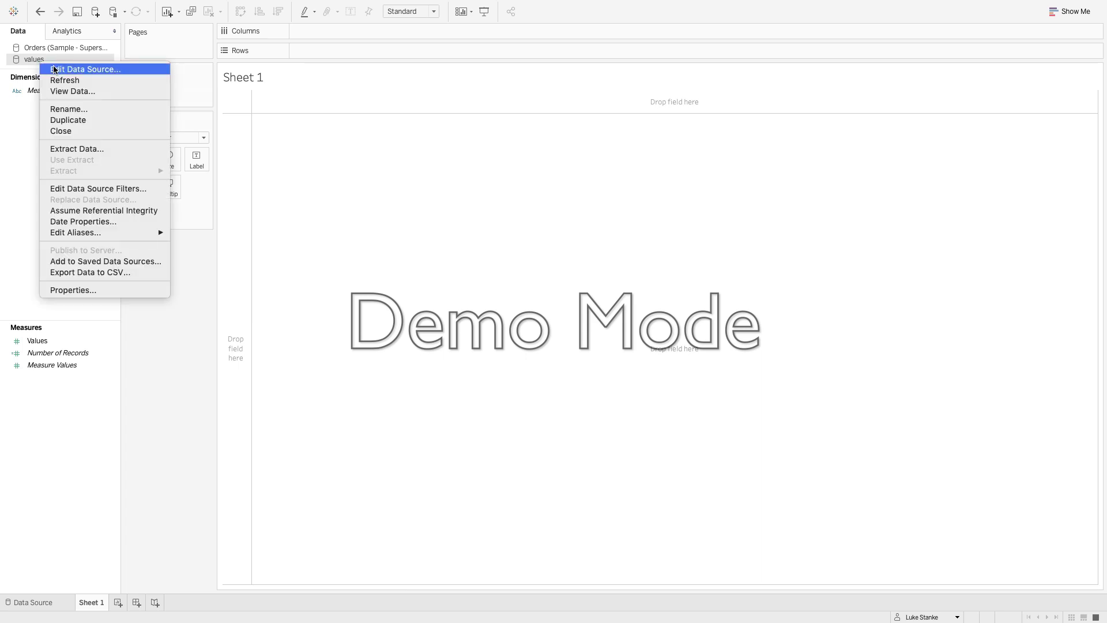
click(53, 68)
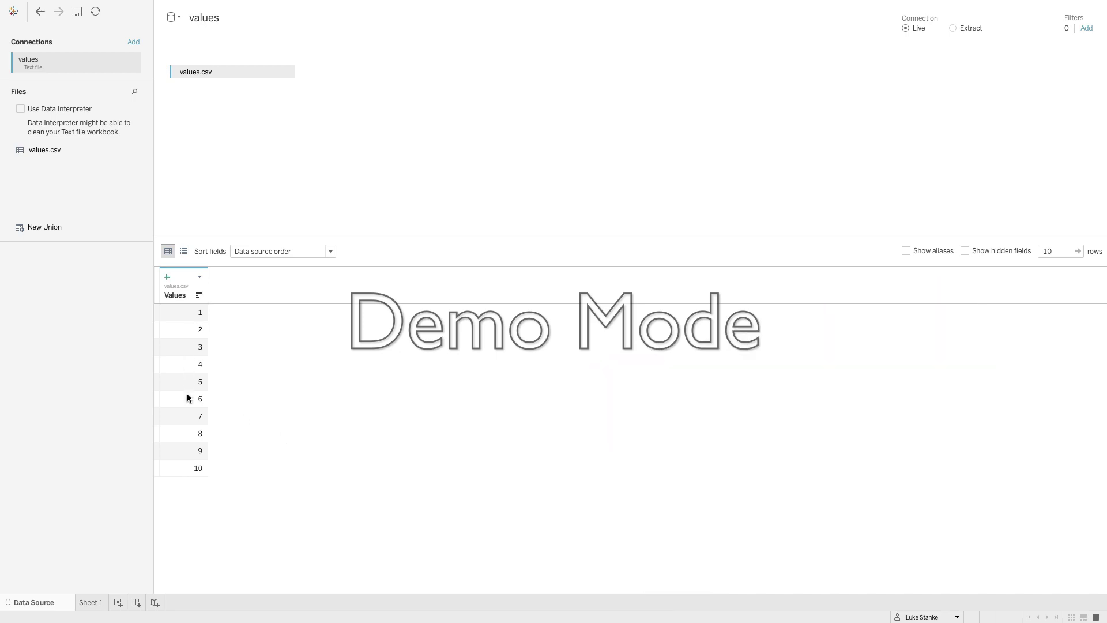
click(93, 604)
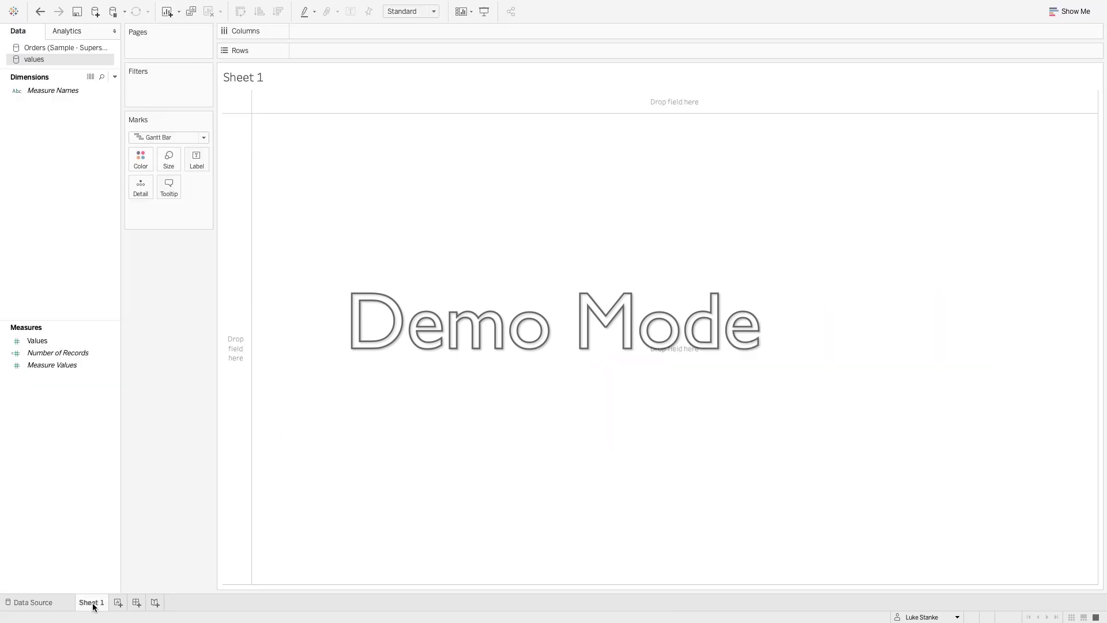
click(29, 48)
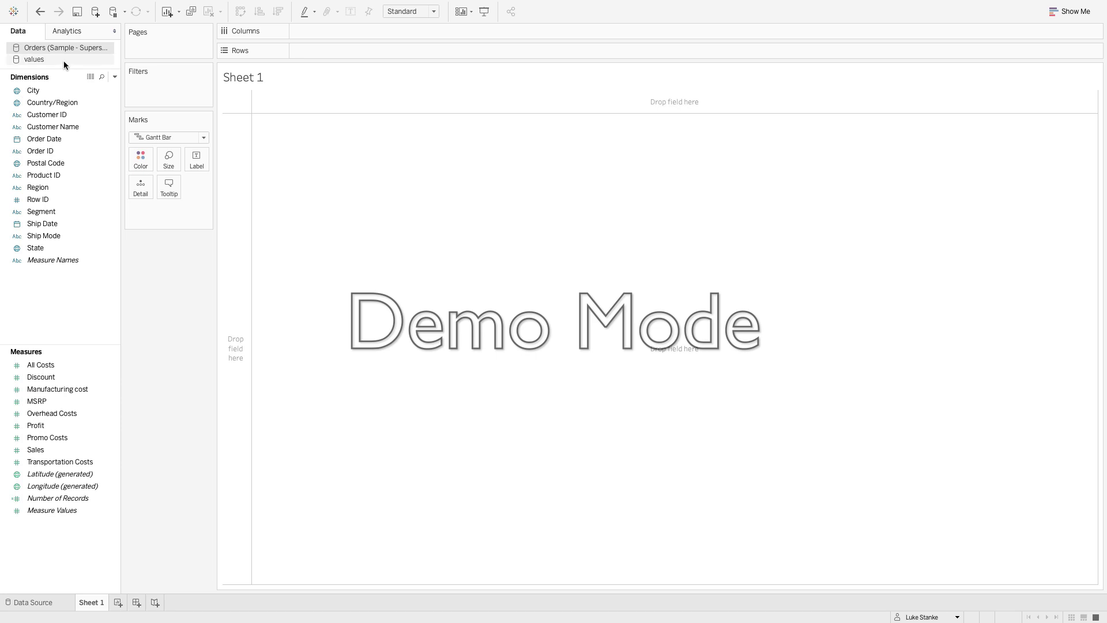
click(113, 76)
click(101, 86)
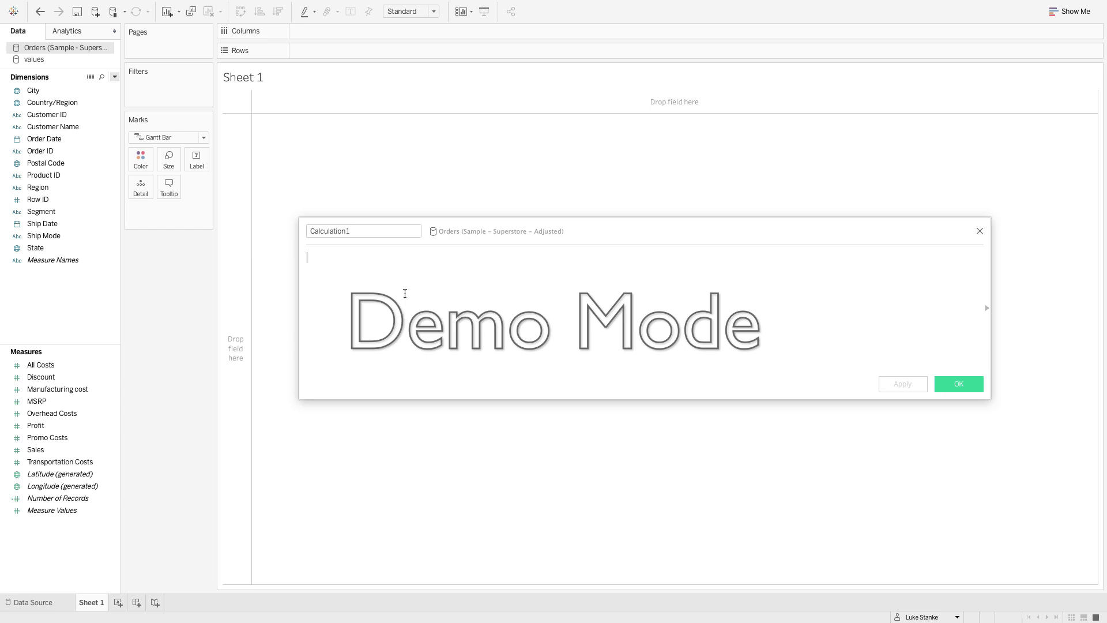
text(CASE MIN([Values]) WHEN 1 THEN "MSRP" WHEN 2 THEN "Promo Costs" WHEN 3 THEN "Sales" WHEN 4 THEN "Manufacturing Cost" WHEN 5 THEN "Transportation Cost" WHEN 6 THEN "Overhead Cost" WHEN 7 THEN "Profit" END)
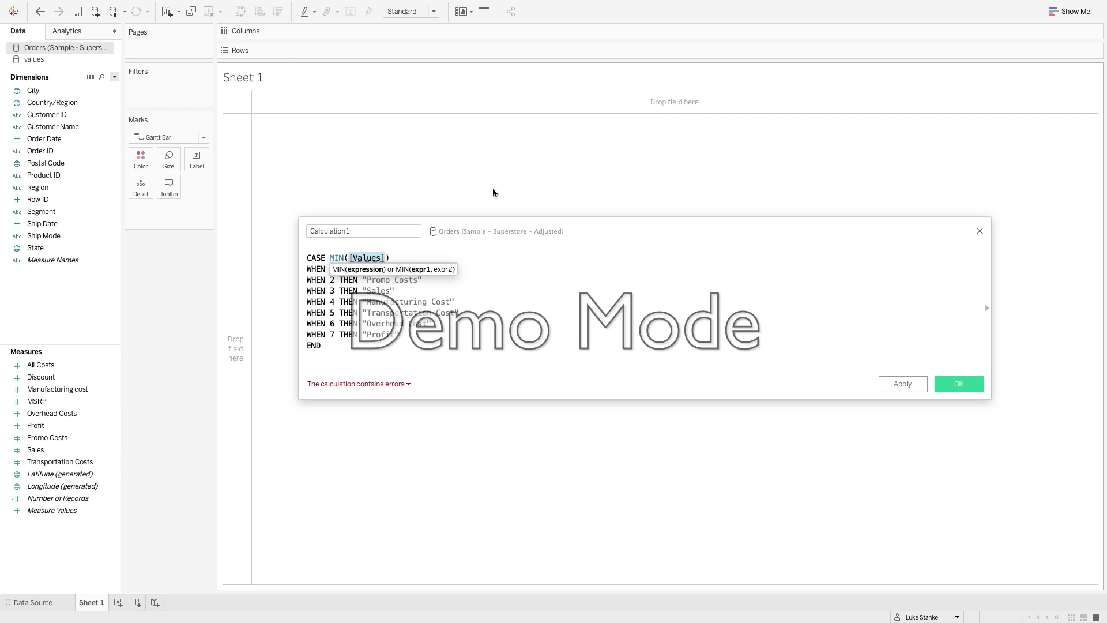
click(979, 230)
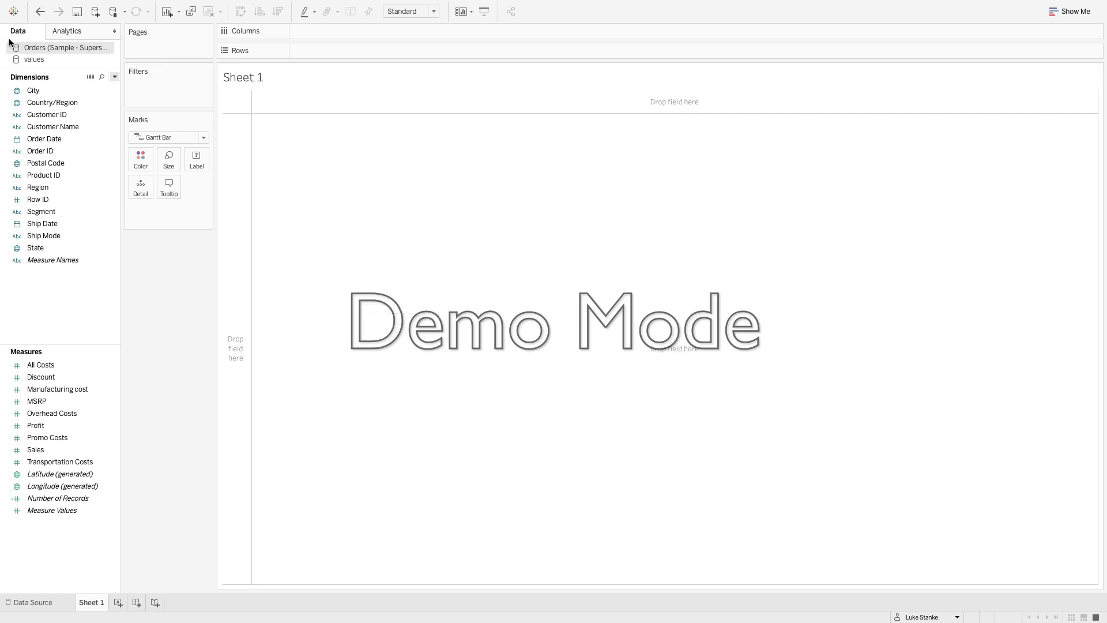
Step: In the values data source, write a calculated-field CASE mapping MIN([Values]) 1–7 to MSRP, Promo Costs, Sales, Manufacturing Cost, Transportation Cost, Overhead Cost, Profit
click(63, 57)
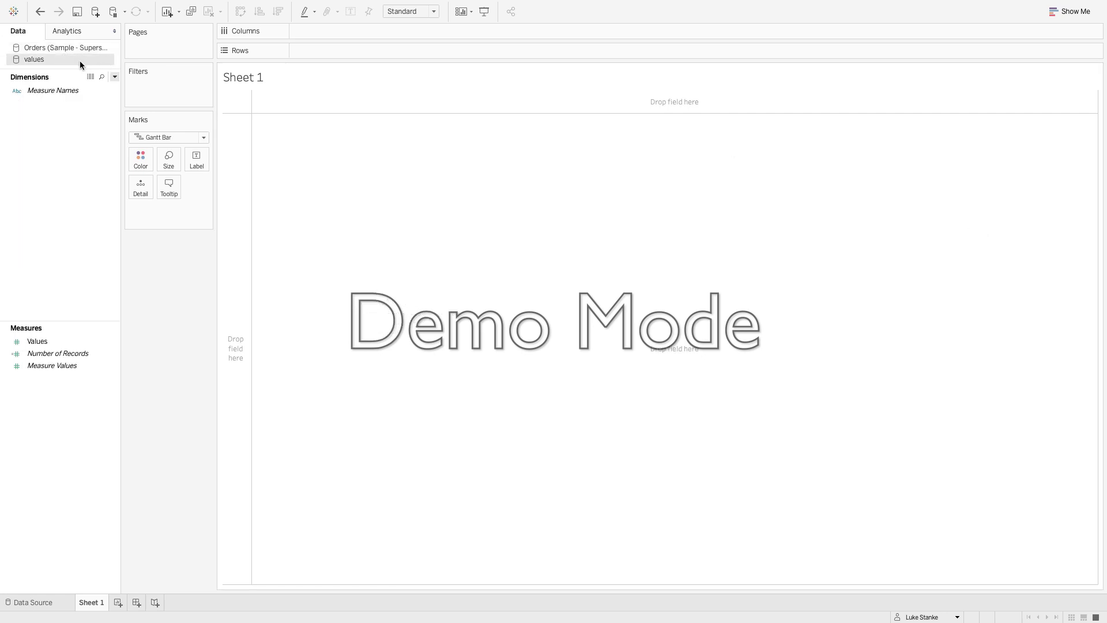
click(115, 77)
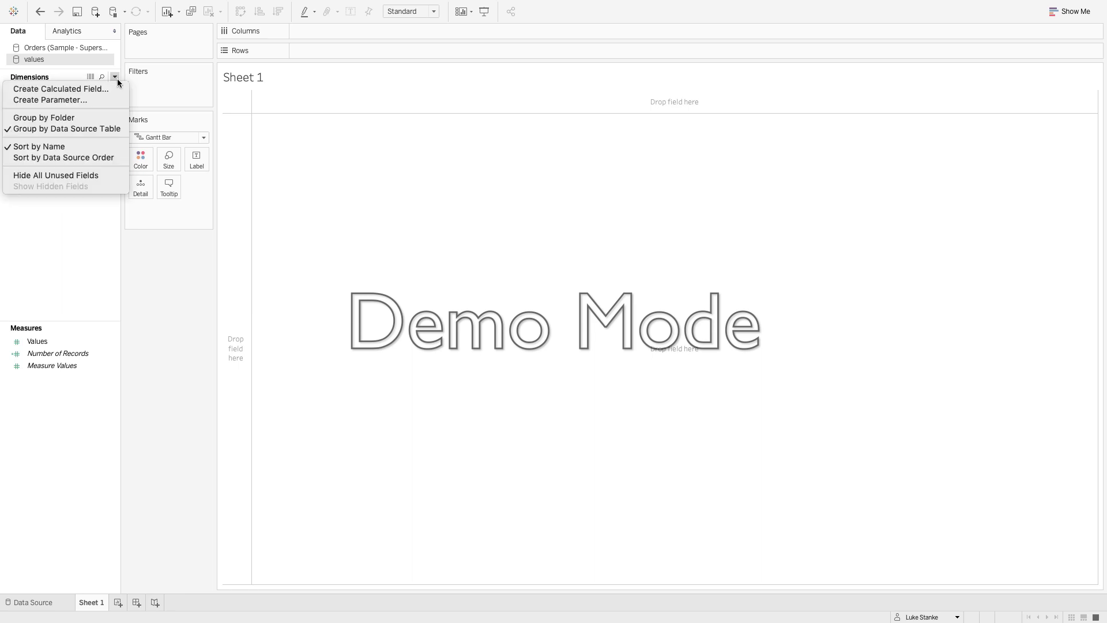
click(103, 89)
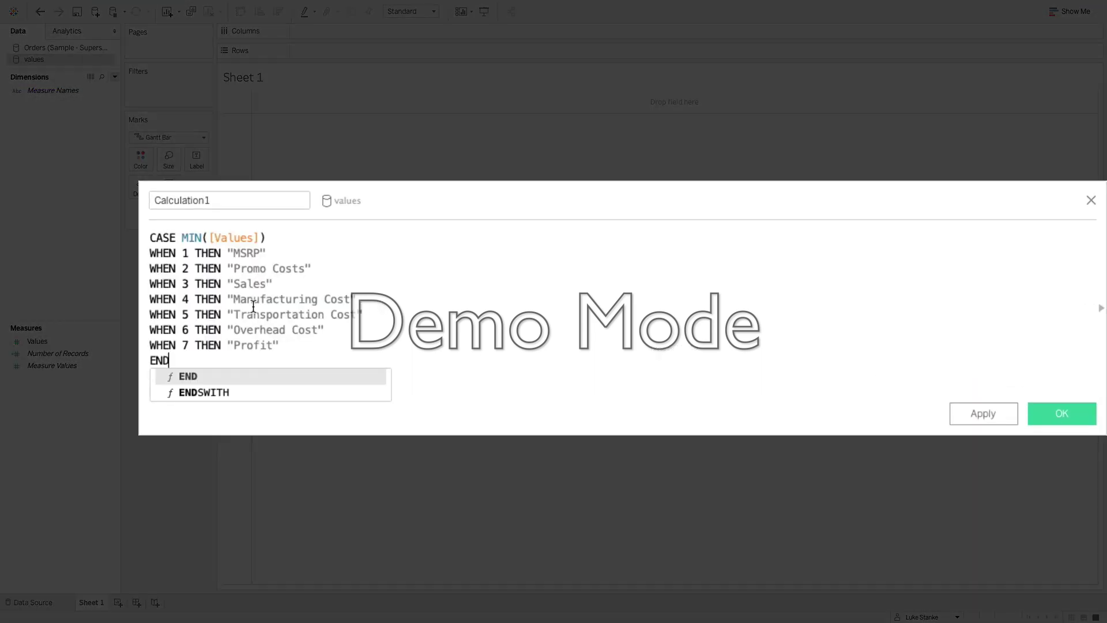
click(248, 239)
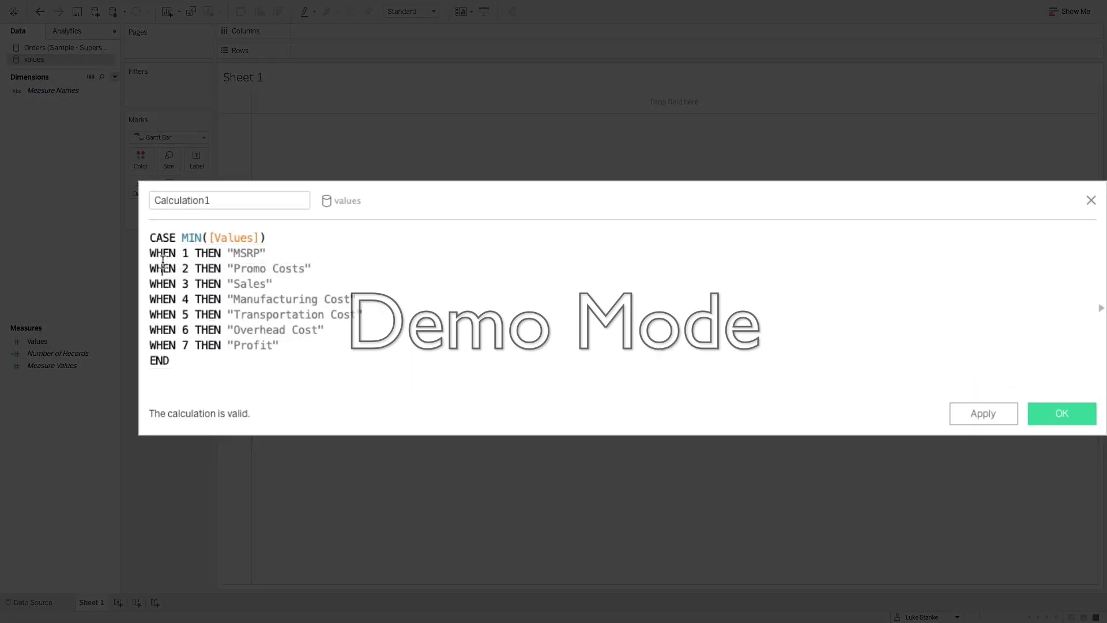
drag(181, 237, 266, 249)
click(259, 245)
Step: Name the calculated field Label and save it
double_click(177, 200)
text(Lab)
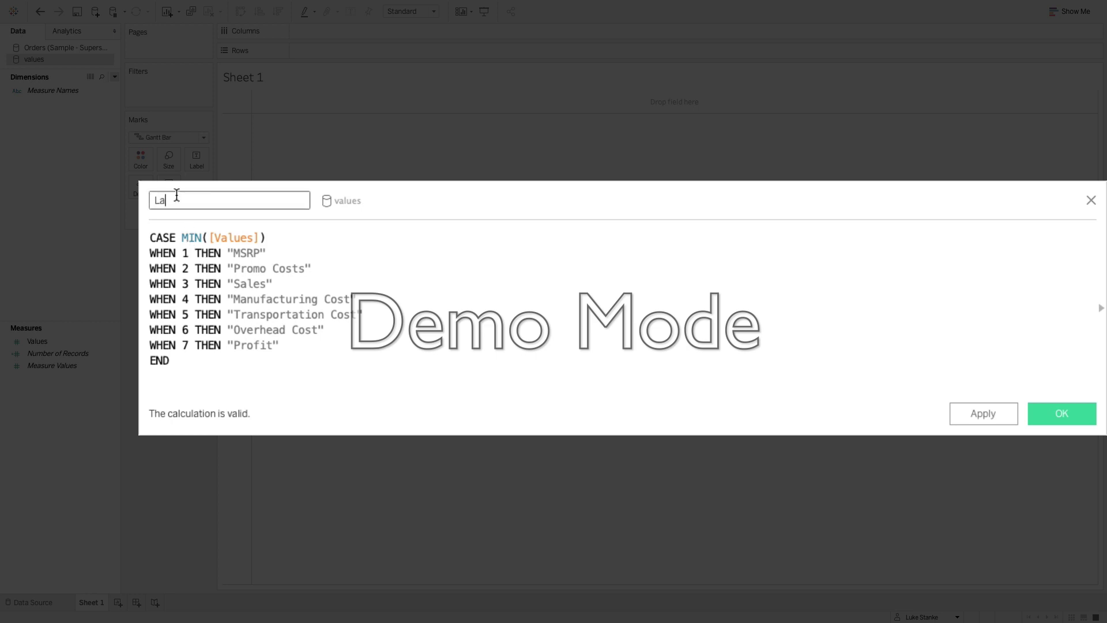
text(el)
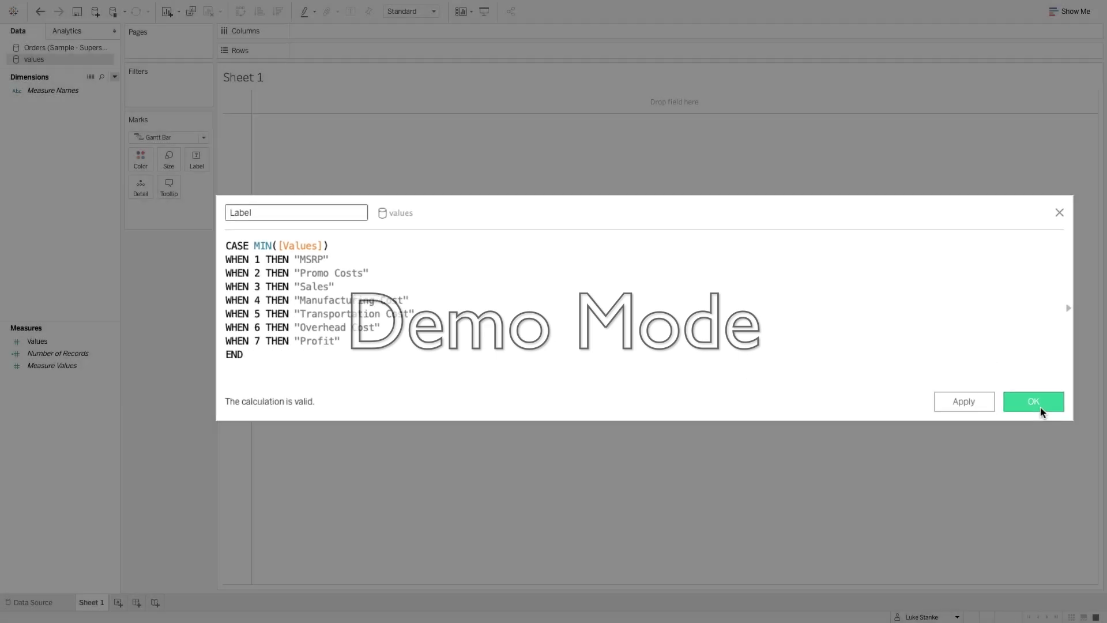
click(1033, 401)
Step: Place Label on Columns and add Values to the marks detail as a dimension
drag(48, 342, 334, 37)
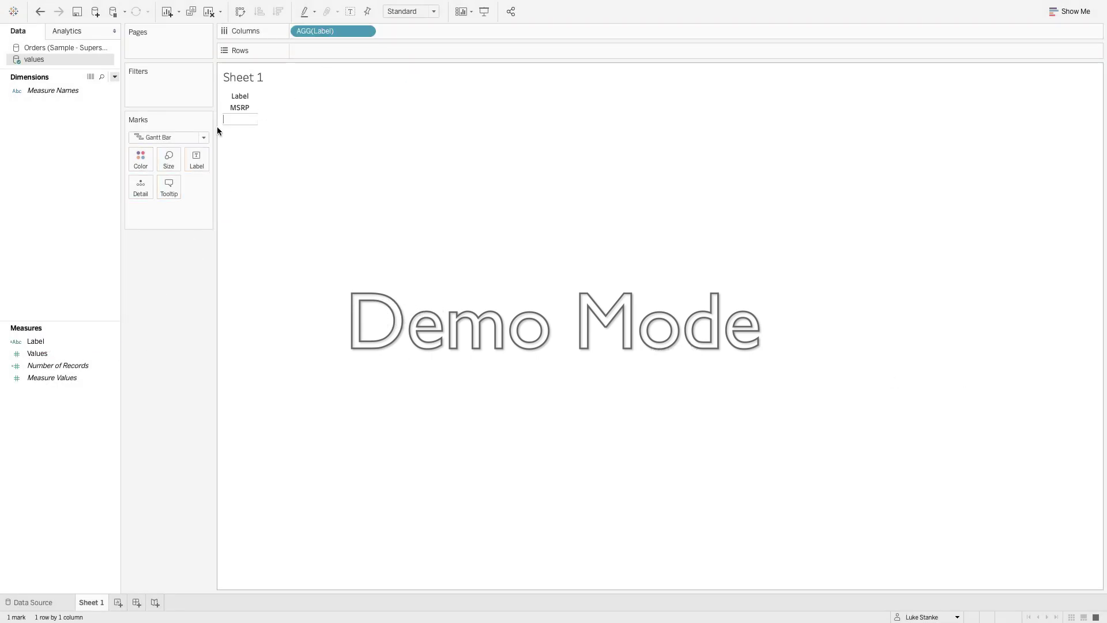
drag(37, 353, 202, 220)
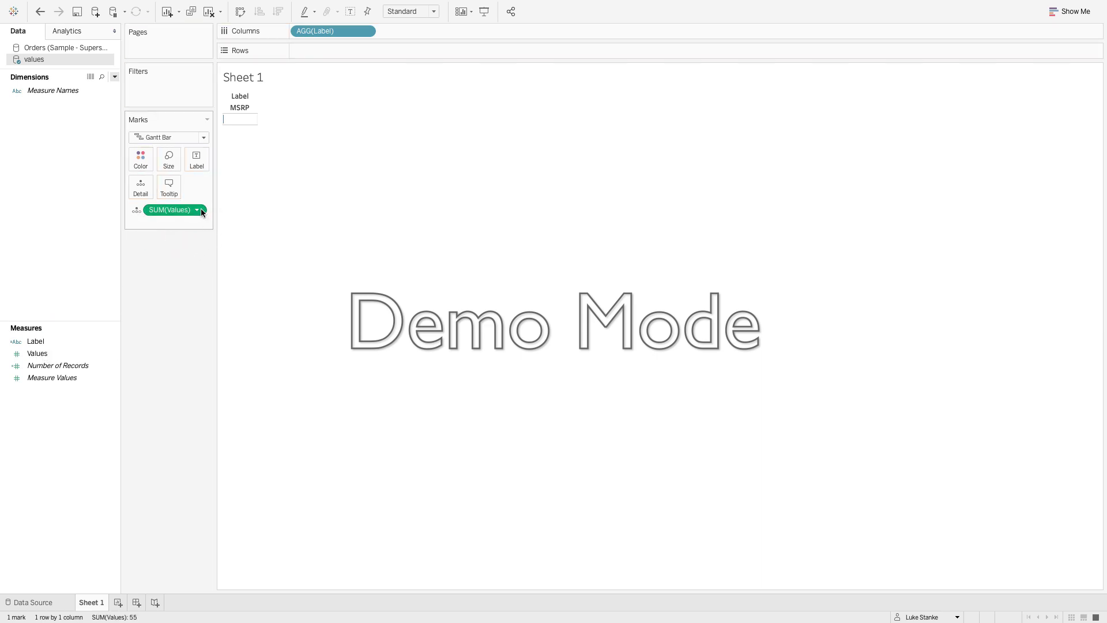
click(197, 210)
click(182, 290)
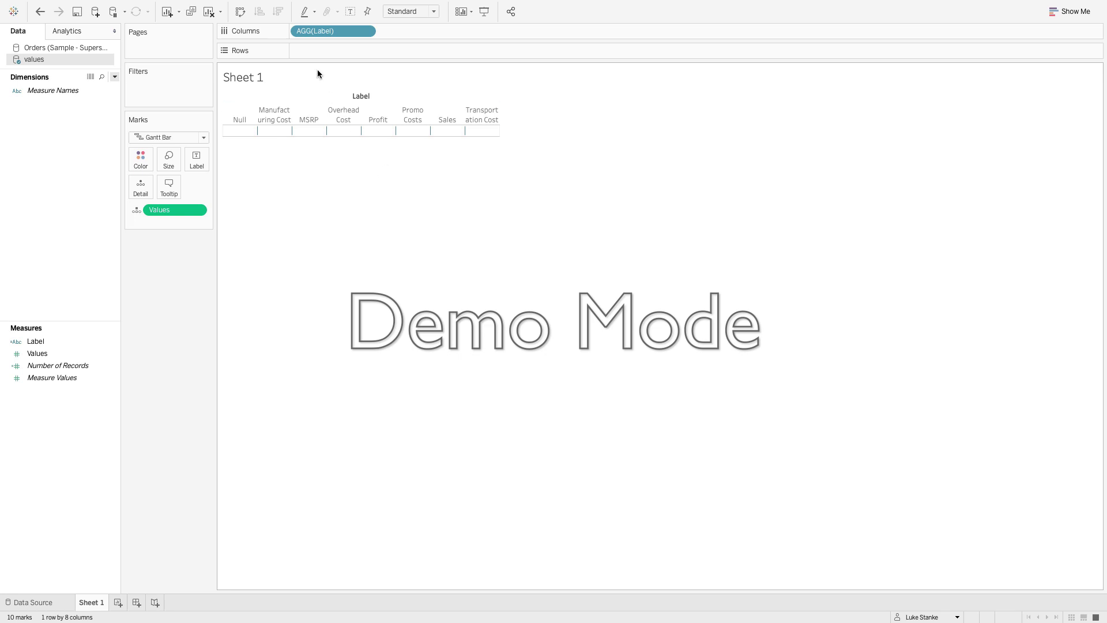
Step: Reorder the Label headers after Null as MSRP, Promo Costs, Sales, Manufacturing Cost, Transportation Cost, Overhead Cost, Profit, using swapped axes and restoring Label to Columns
click(236, 6)
click(344, 496)
click(240, 13)
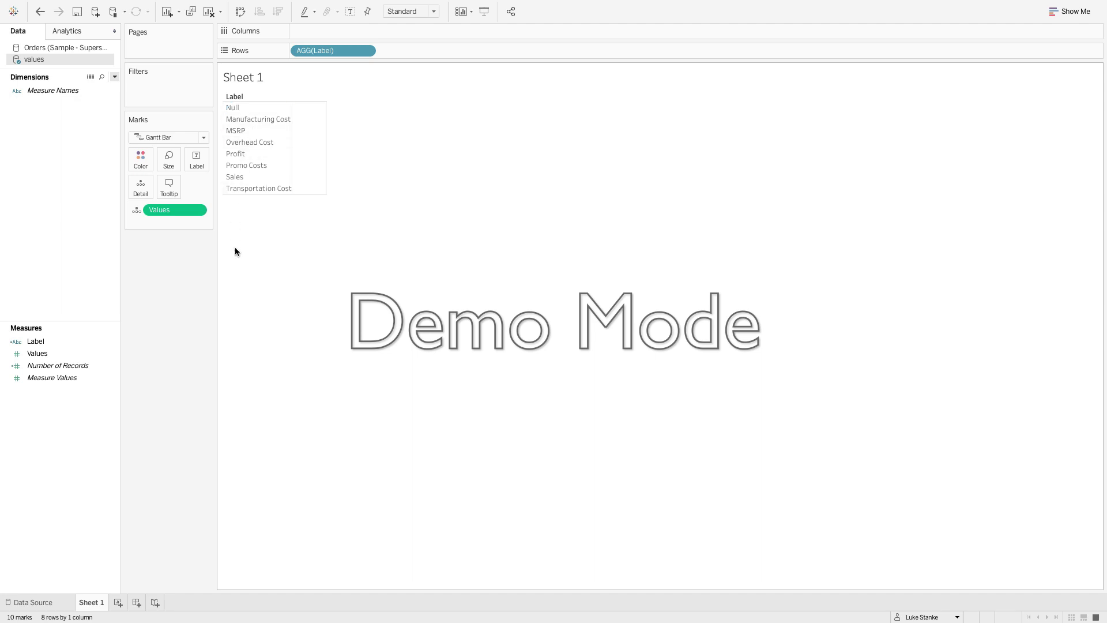
drag(240, 132, 242, 110)
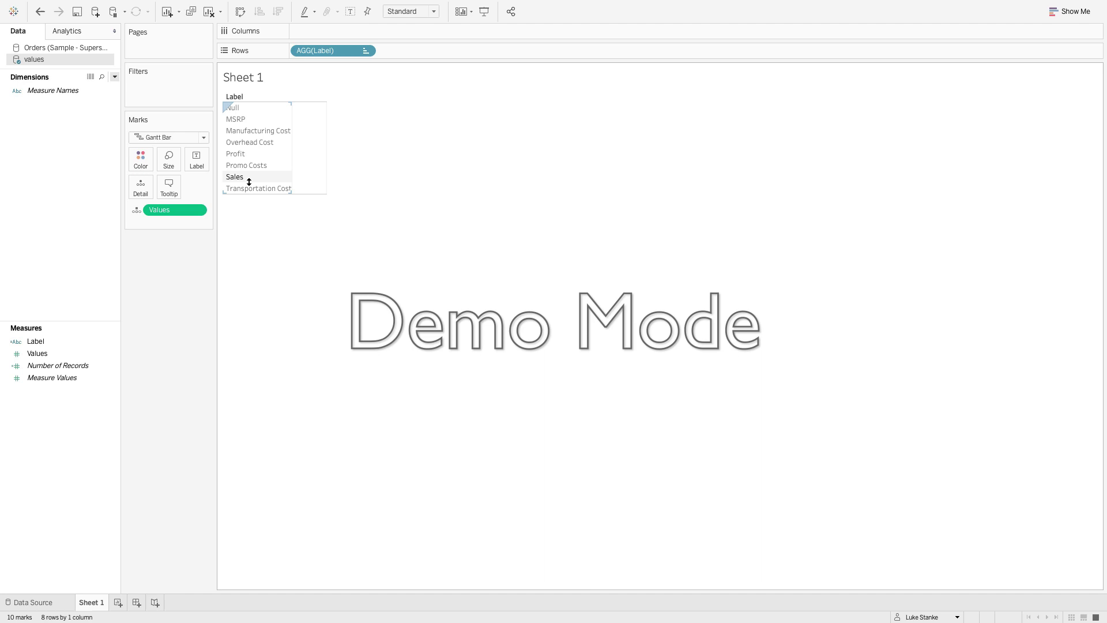
drag(245, 164, 244, 119)
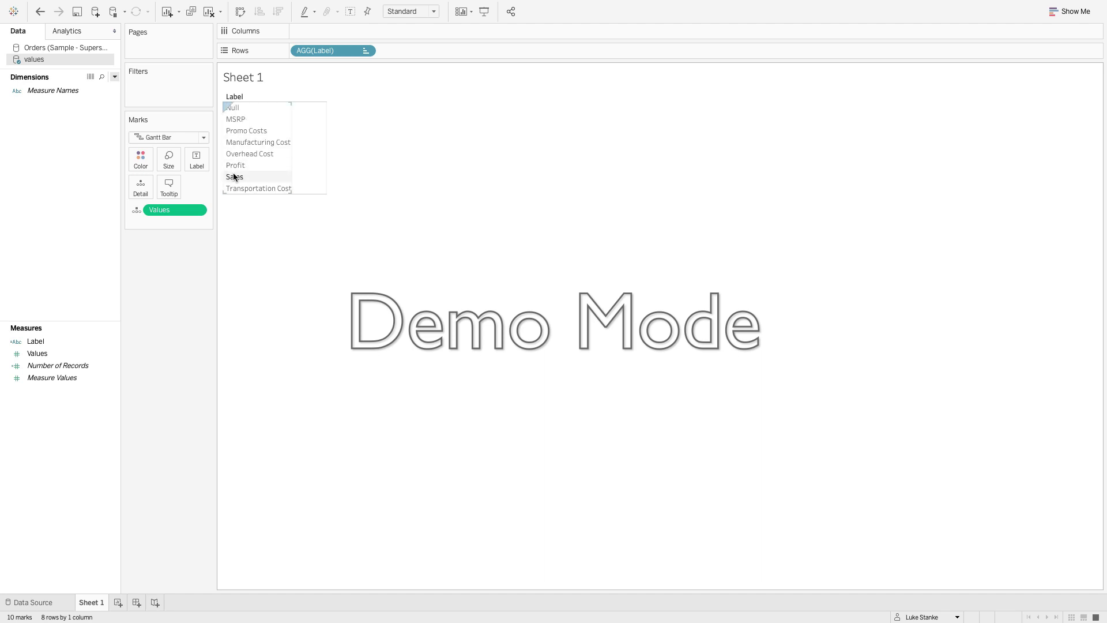
drag(234, 173, 241, 133)
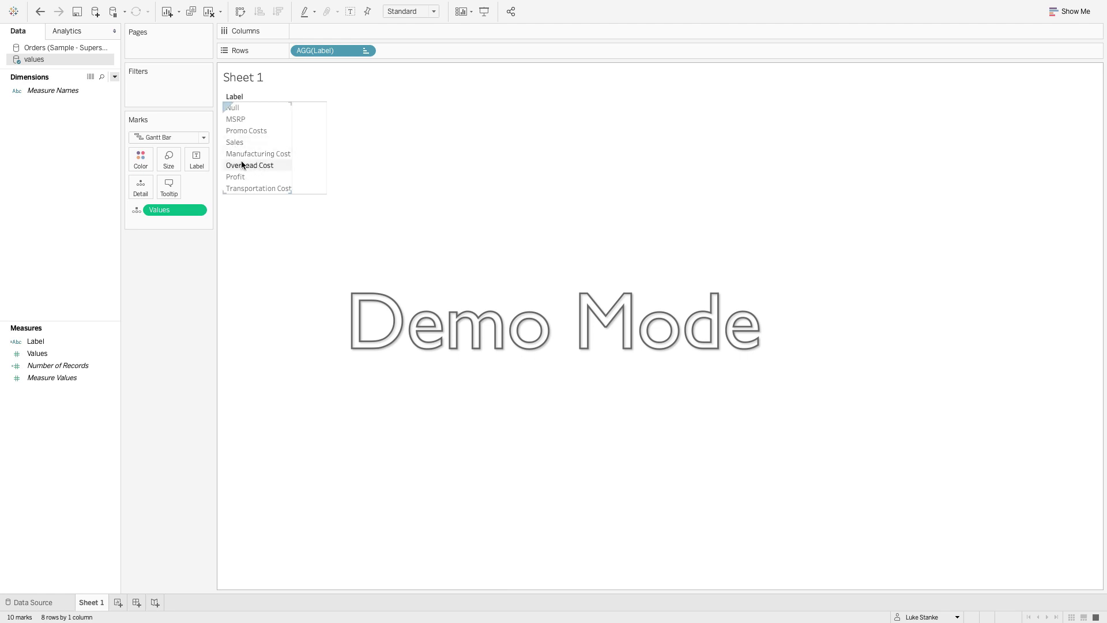
drag(236, 188, 239, 168)
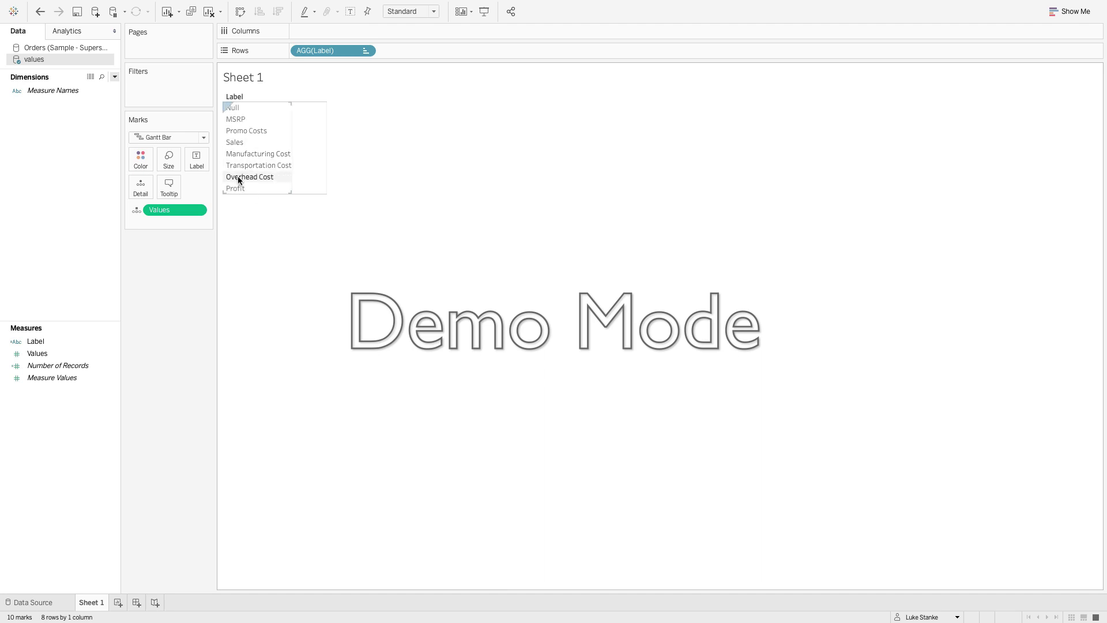
click(240, 12)
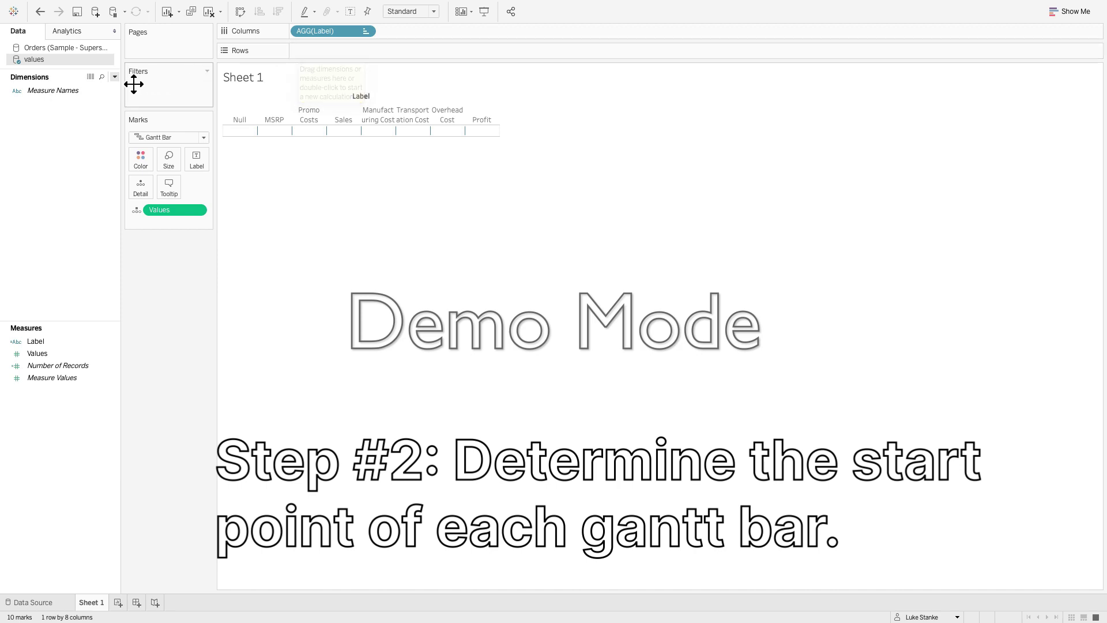
Step: Create a calculated field in the values data source and begin it with CASE MIN([Values]) and WHEN 1 THEN 0
click(114, 77)
click(112, 88)
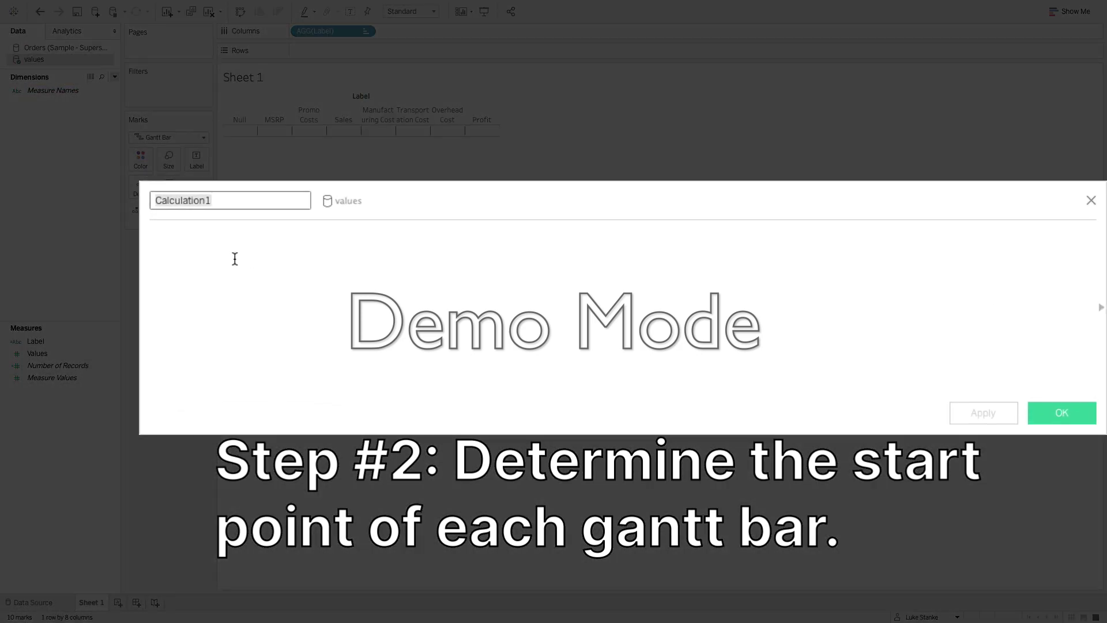
click(235, 259)
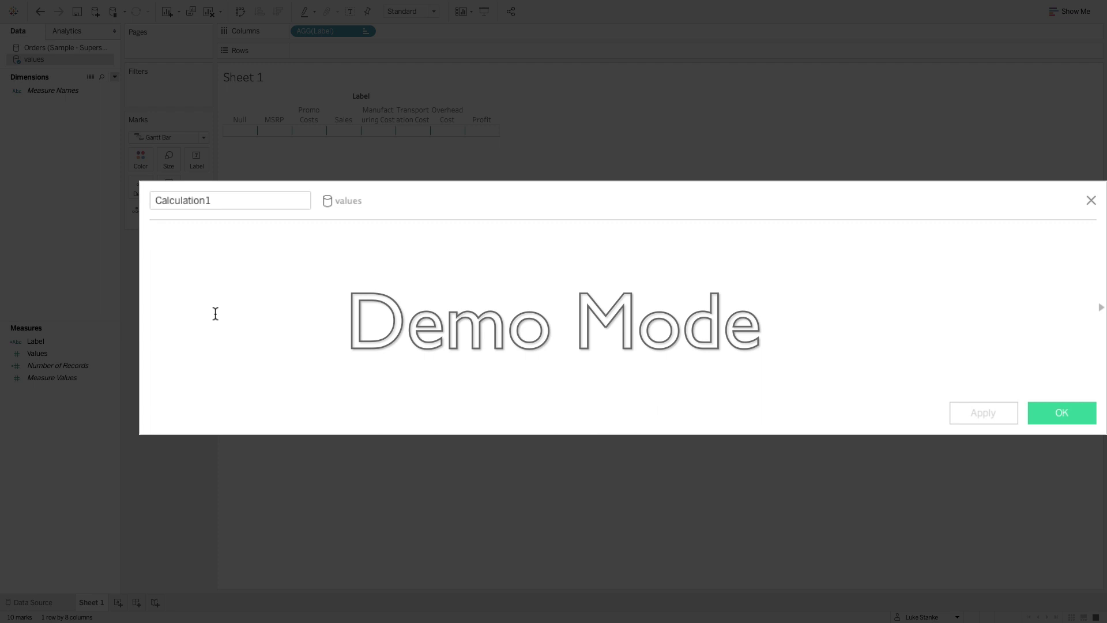
text(CASE )
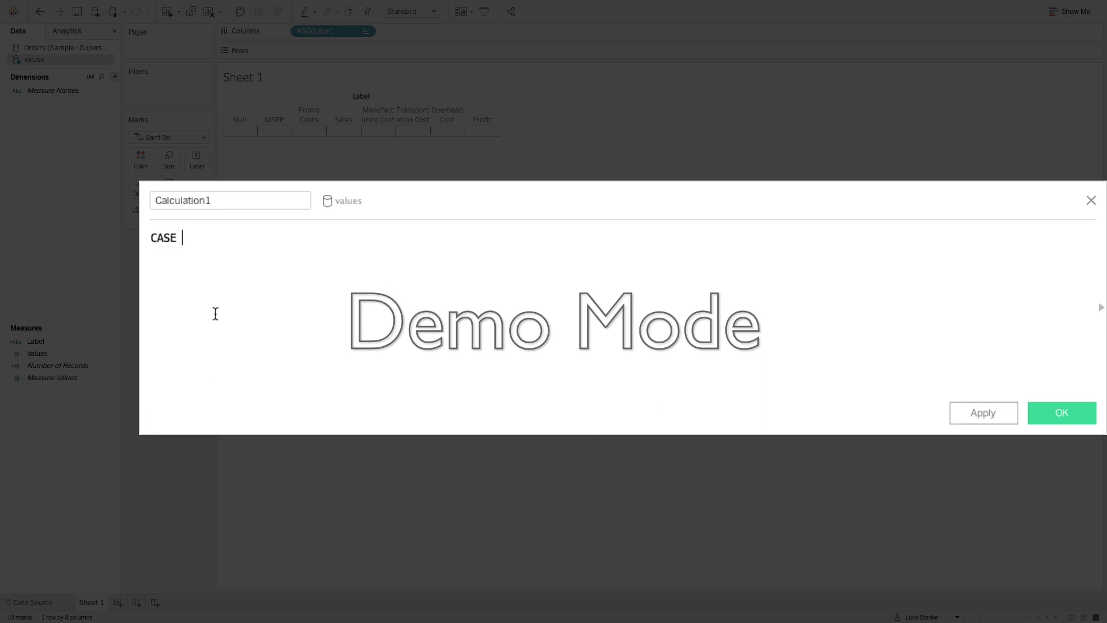
text(MIN(M)
key(BackSpace)
text(V)
key(Return)
text())
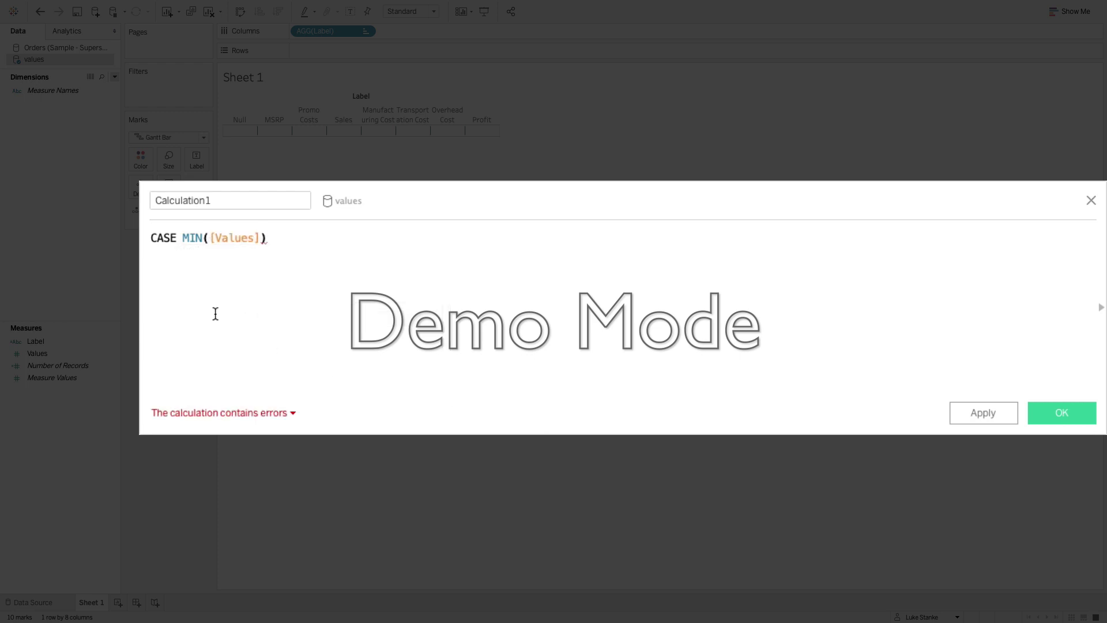
key(Return)
text(WH)
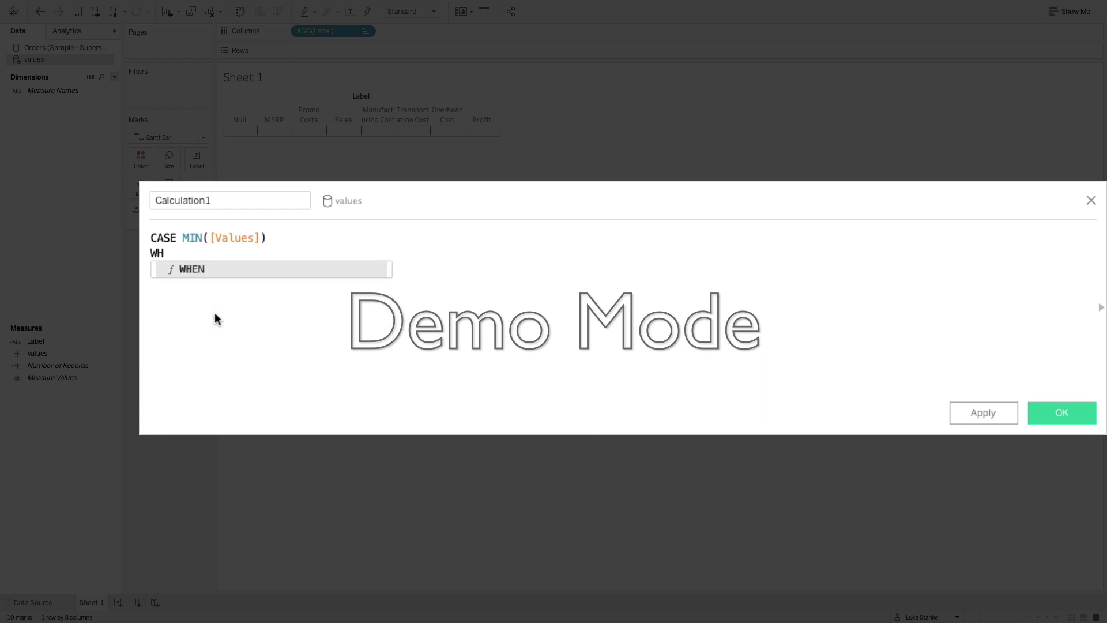
text(EN 1 THEN 0)
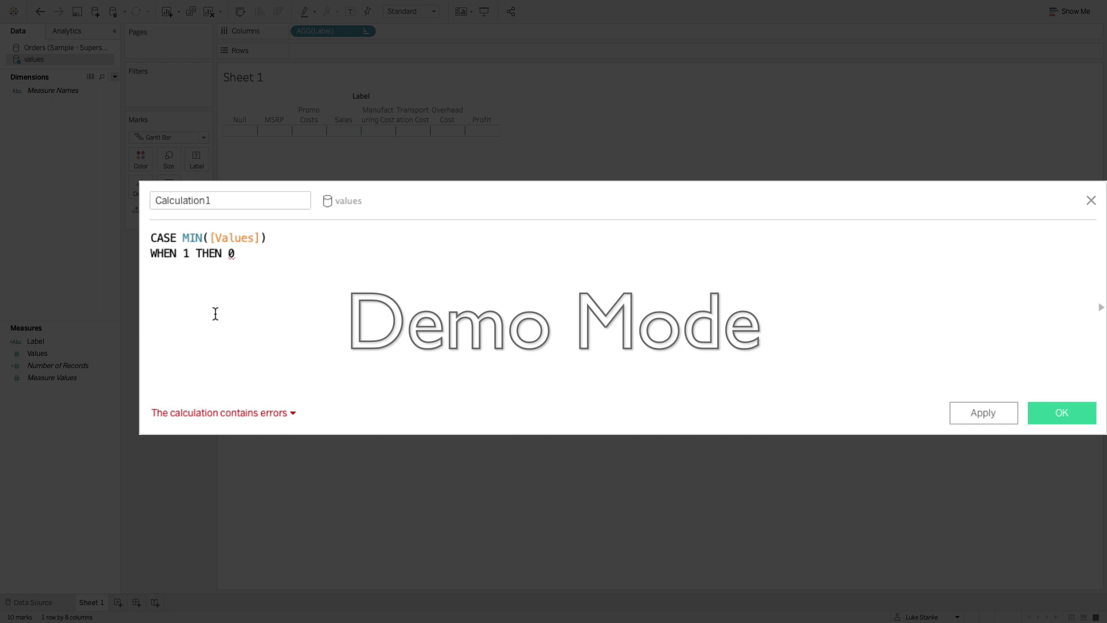
Step: Add the lines WHEN 2 THEN SUM of MSRP from Orders (Sample - Superstore - Adjusted) and WHEN 3 THEN 0
key(Return)
text(WHEN )
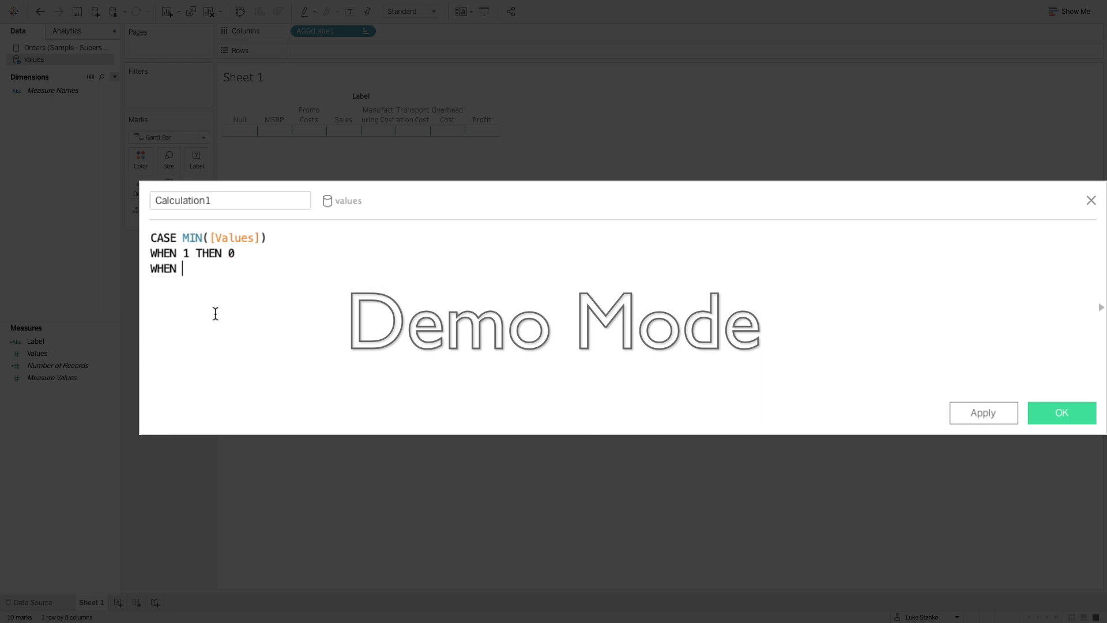
text(2 THEN SUM([Orders (S)
key(Return)
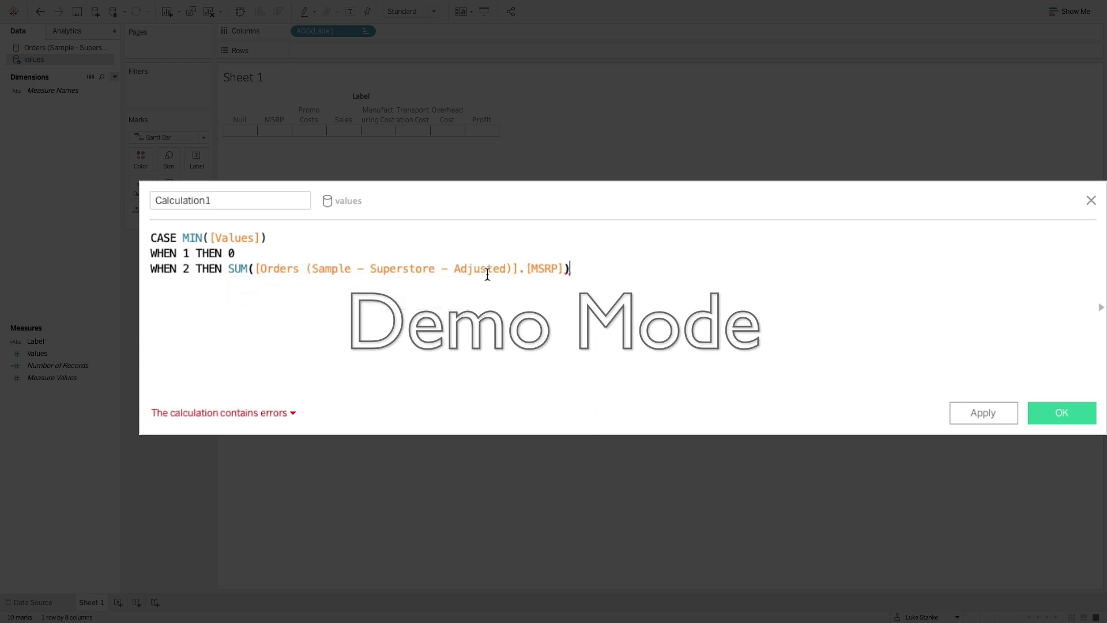
key(Return)
text(WHEN )
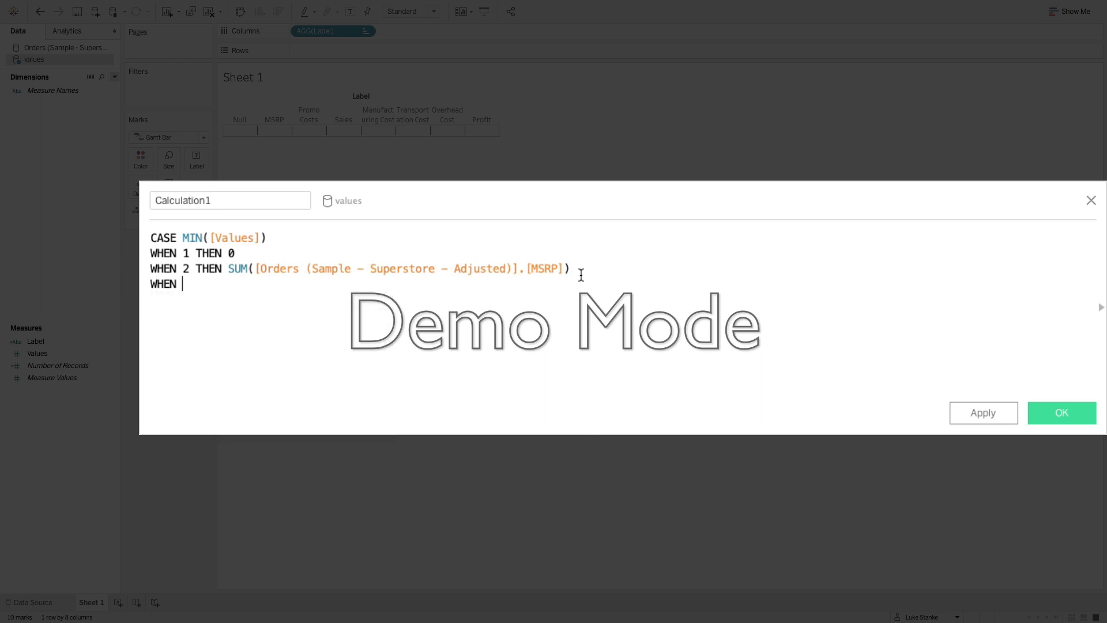
text(3 THEN 0)
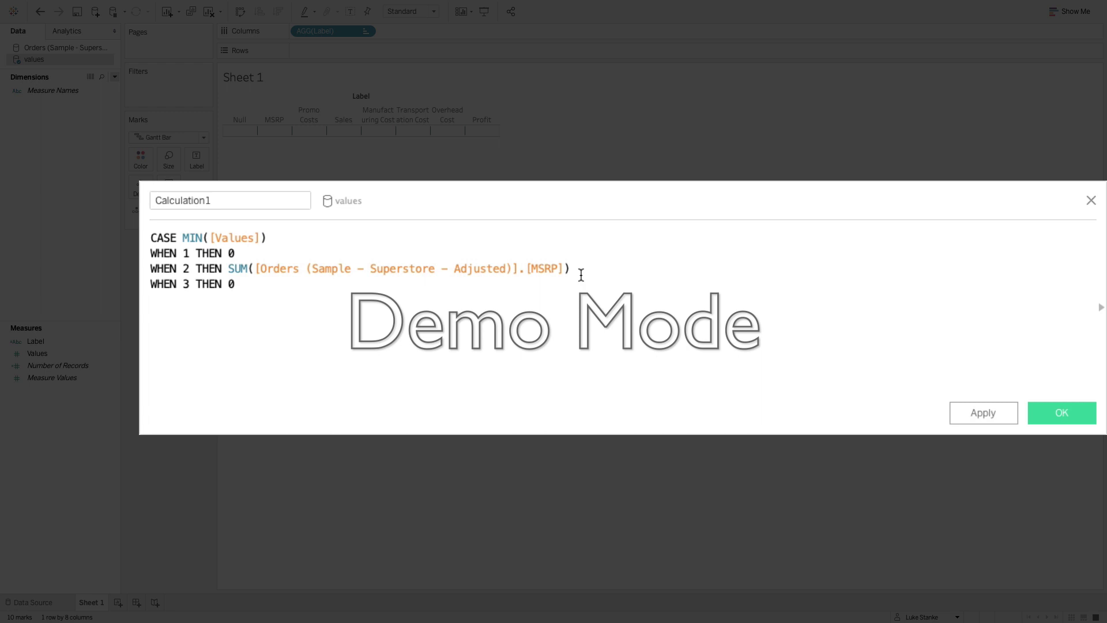
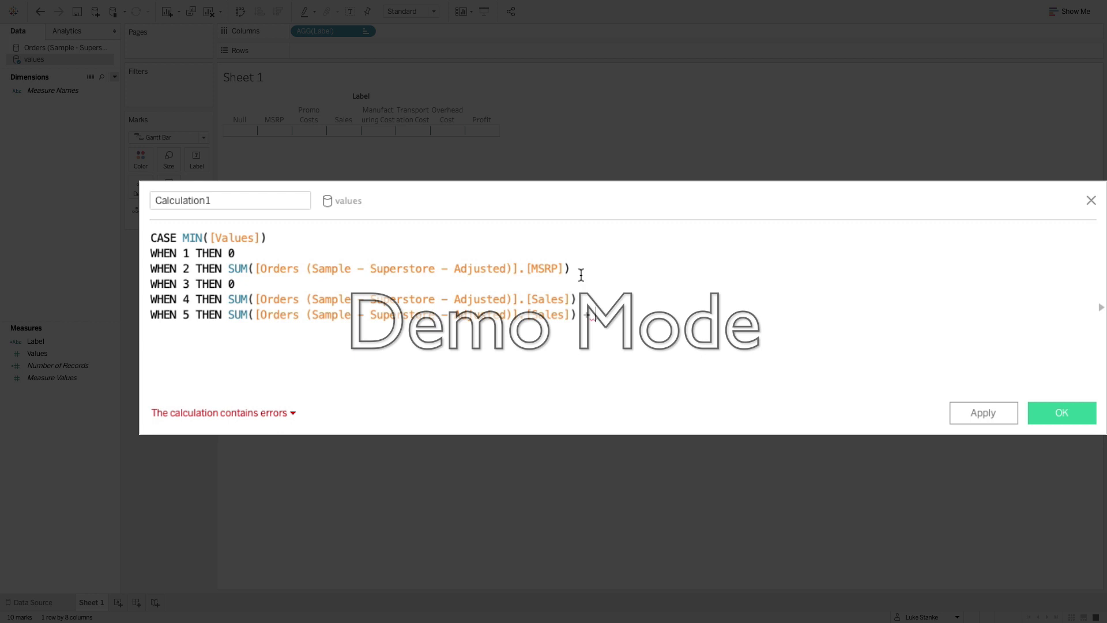
Step: Complete WHEN 5 with summed Manufacturing cost, and add WHEN 6 returning the WHEN 5 expression plus summed Transportation Costs
text(SUM([Orders (Sample - Superstore - Adjusted)].[Manufacturing cost]))
key(Return)
text(WHEN 6 THEN)
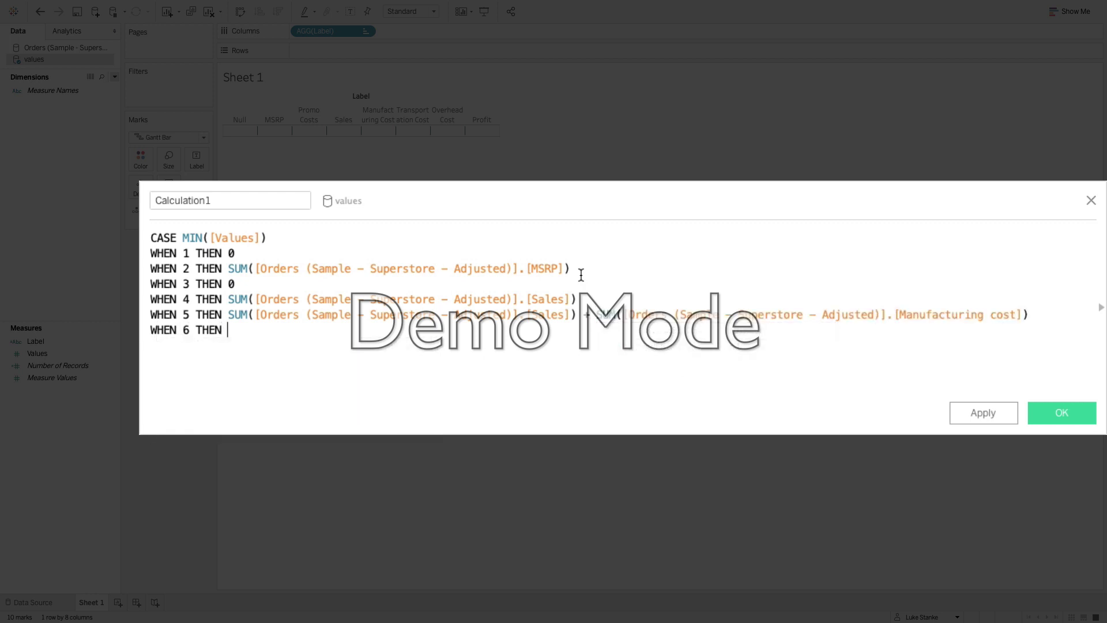
key(shift+End)
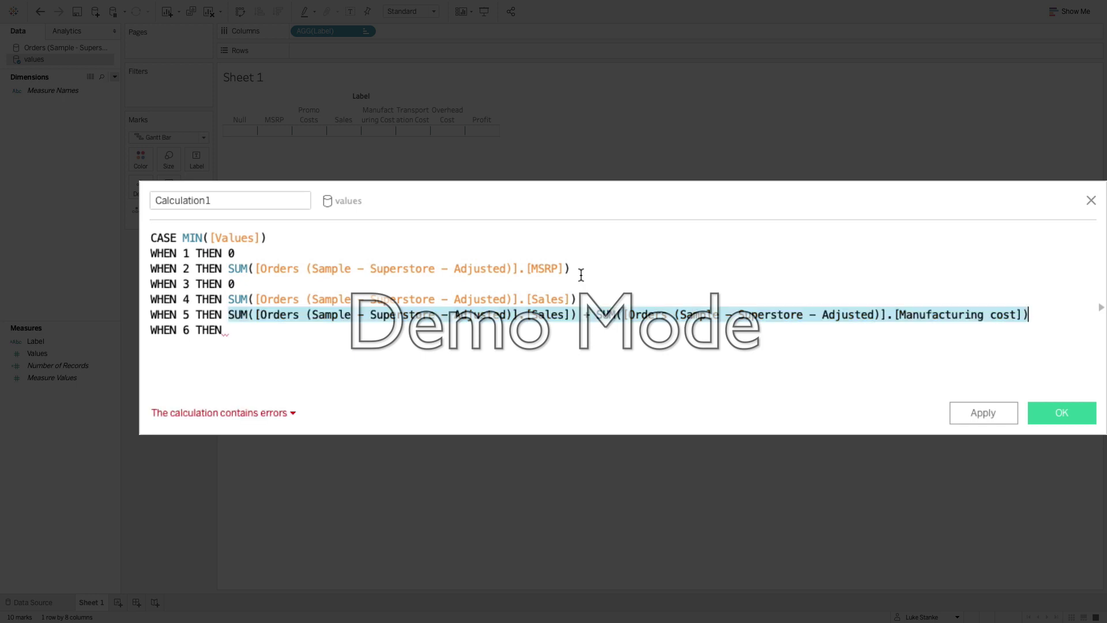
key(ctrl+c)
key(Down)
key(ctrl+v)
text(+ )
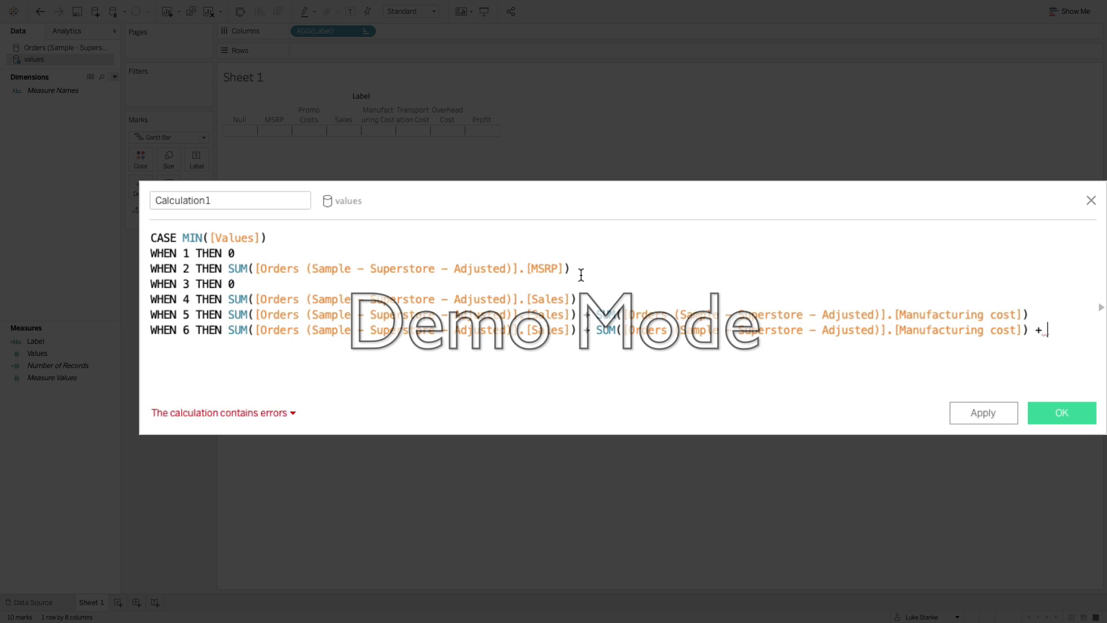
text(Tran)
key(Return)
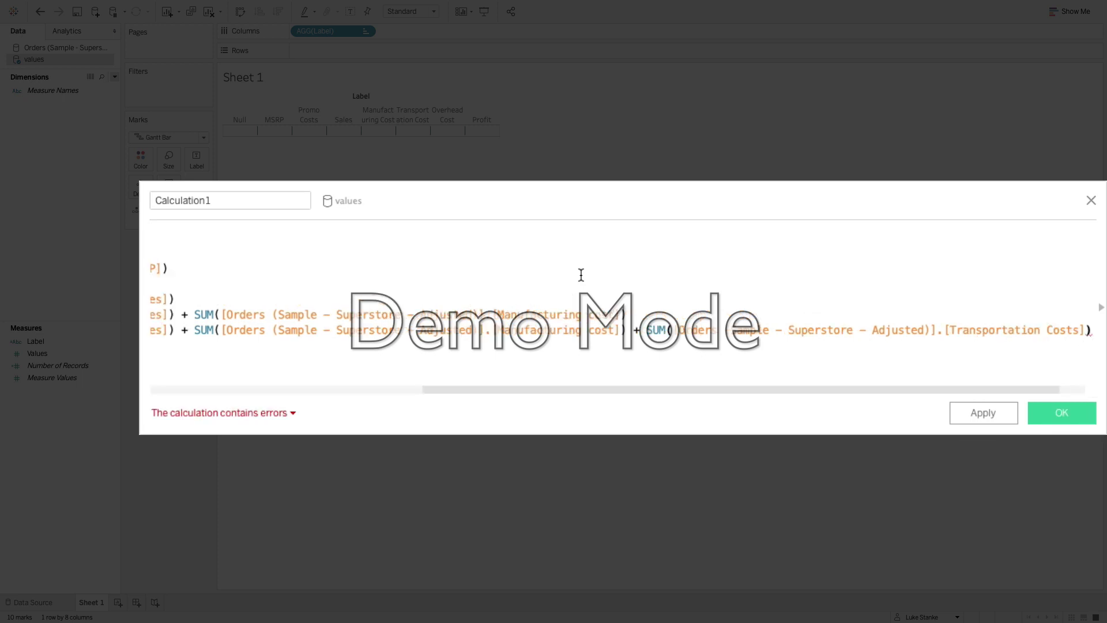
Step: Add a WHEN 7 line reusing the Sales, Manufacturing cost and Transportation Costs sums from the WHEN 6 line
key(Home)
key(Right)
key(Right)
key(Right)
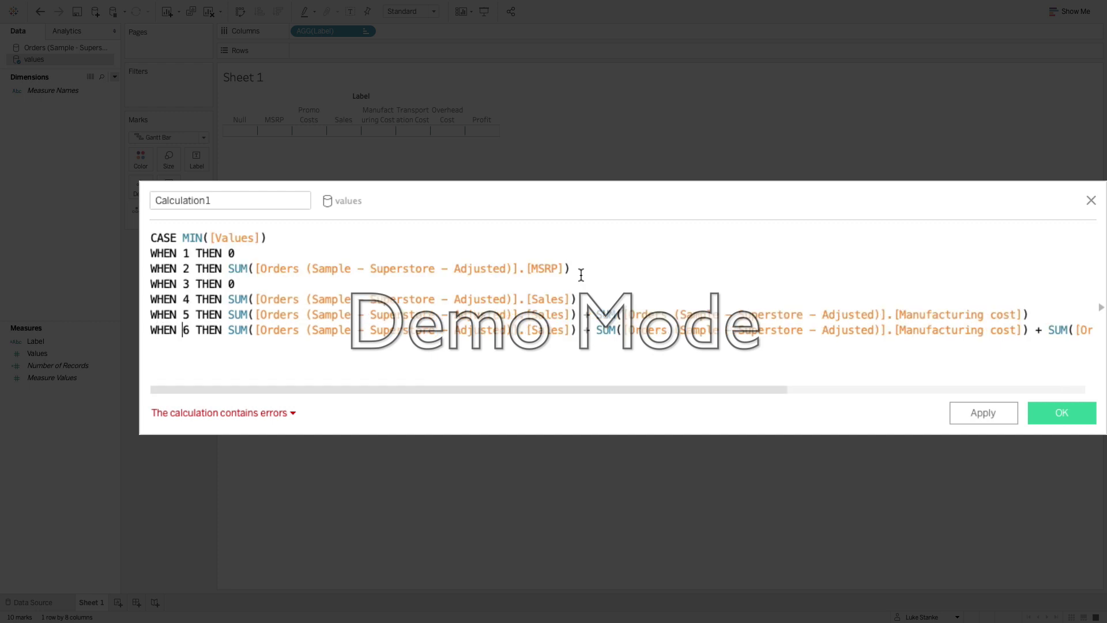
key(shift+End)
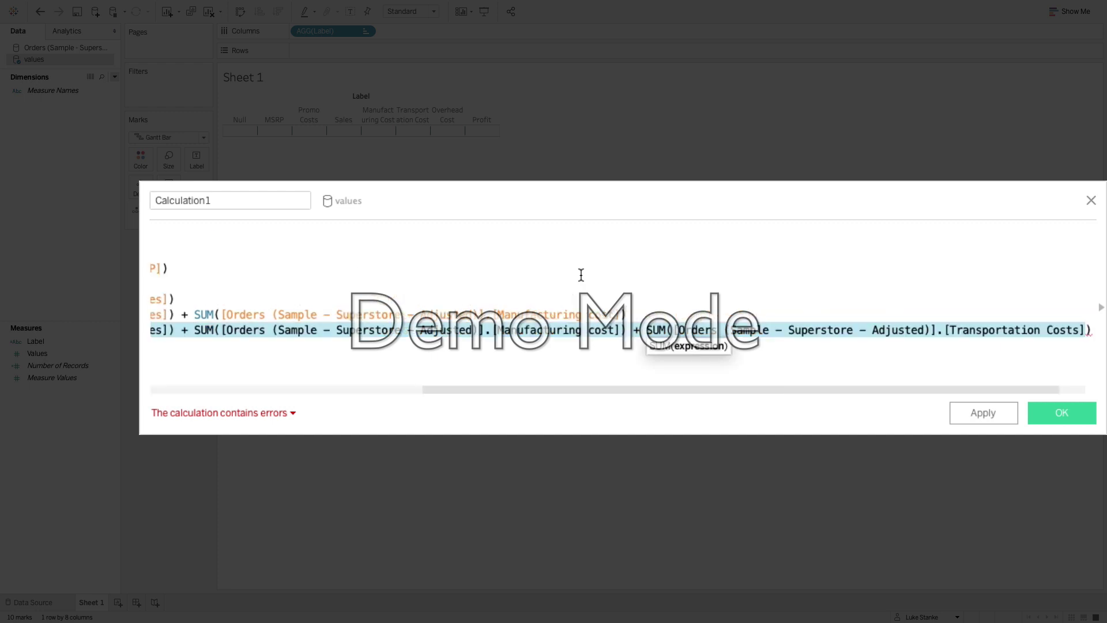
key(End)
key(Return)
text(WHEn 7)
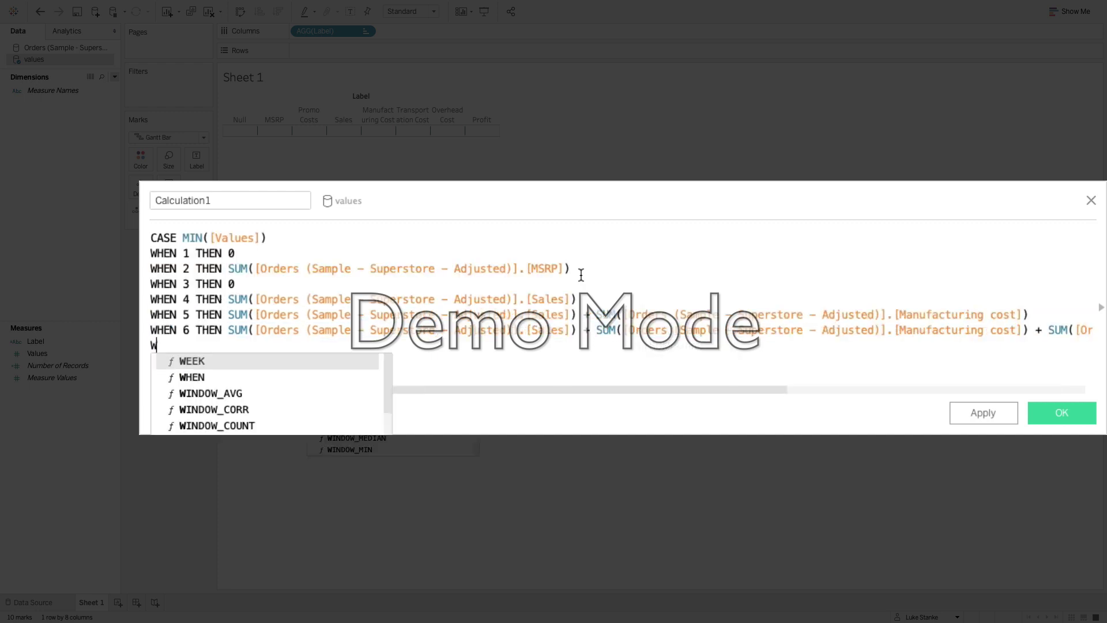
key(BackSpace)
key(BackSpace)
key(BackSpace)
text(N )
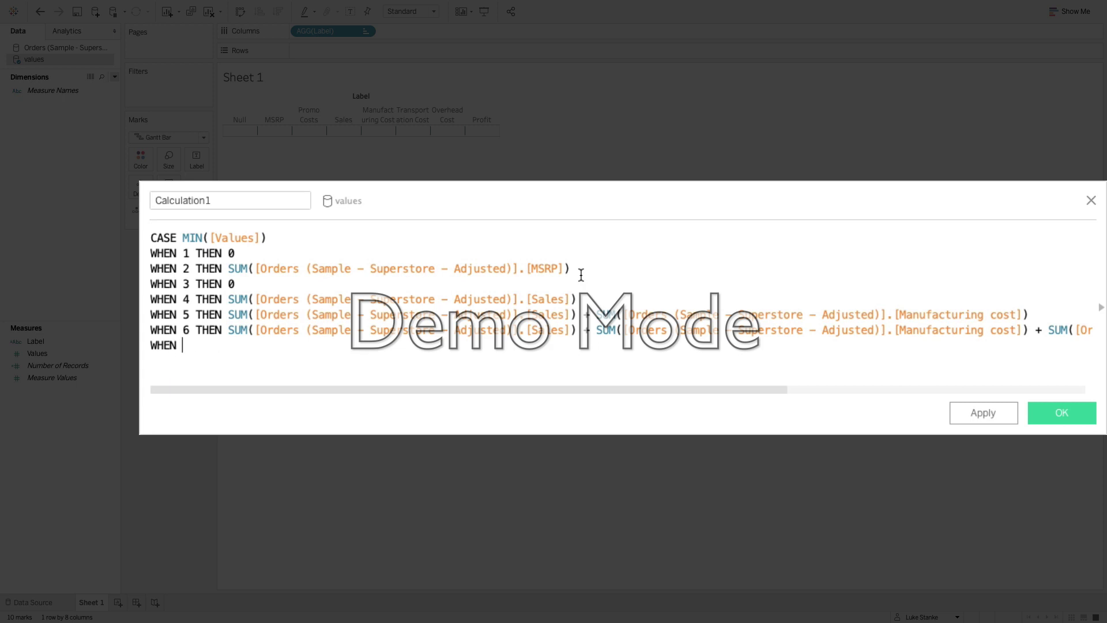
text(7)
key(ctrl+v)
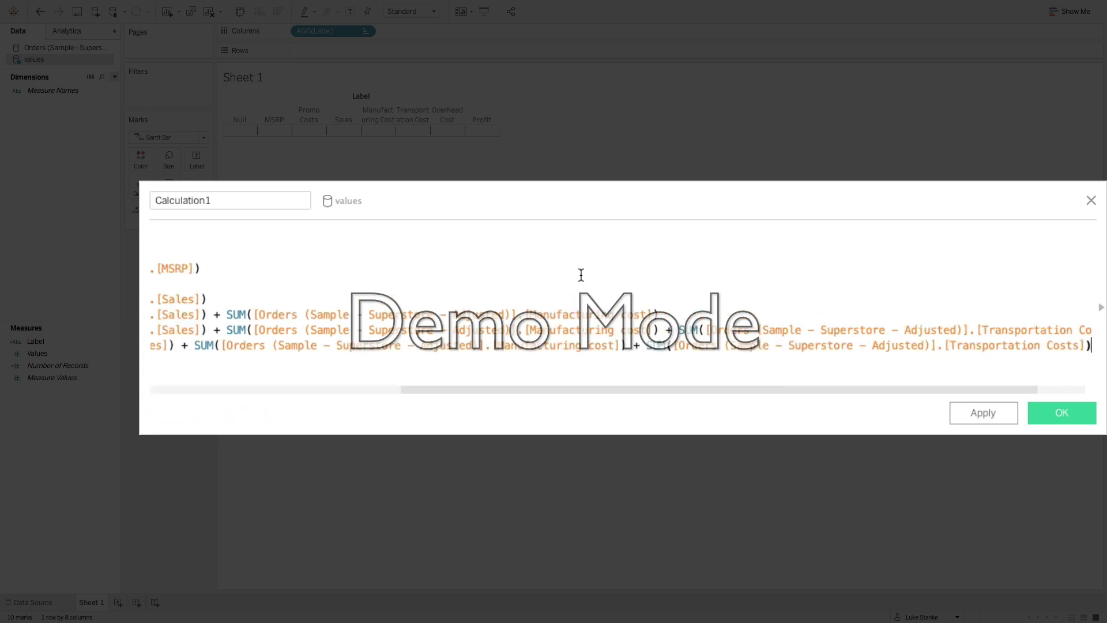
Step: Insert the missing THEN between WHEN 7 and its summed expression
key(Home)
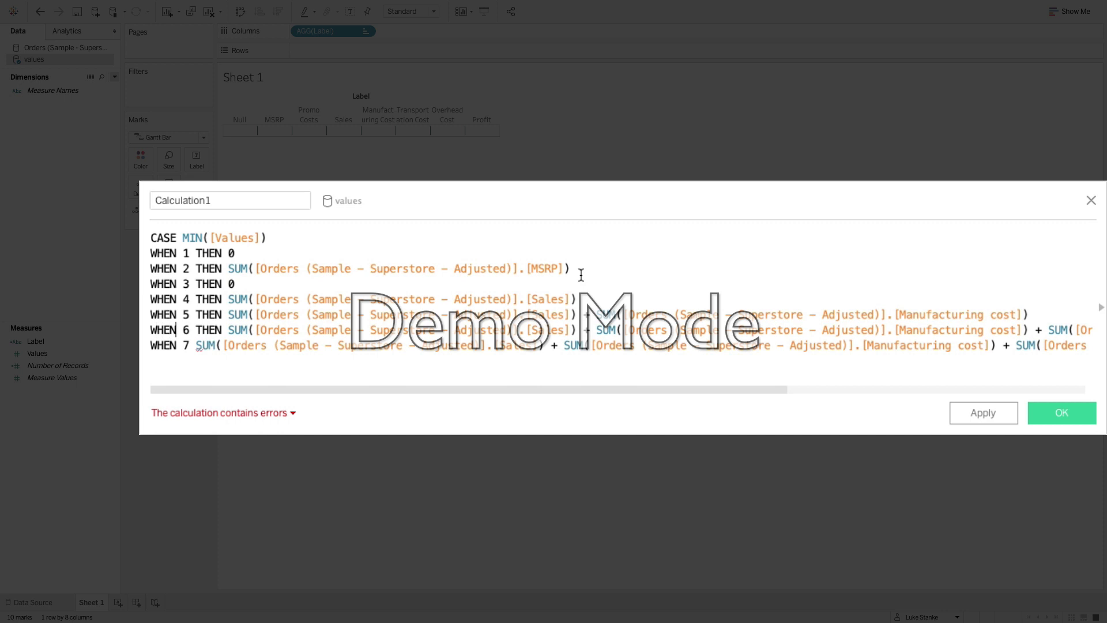
text(TGHE)
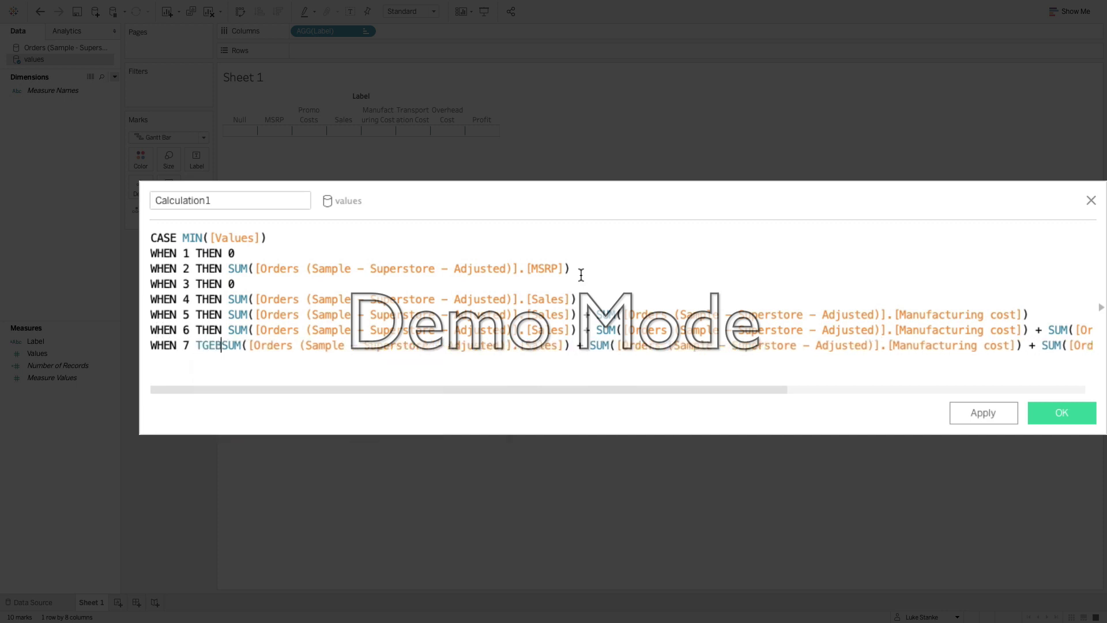
key(BackSpace)
key(BackSpace)
text(HEN)
key(End)
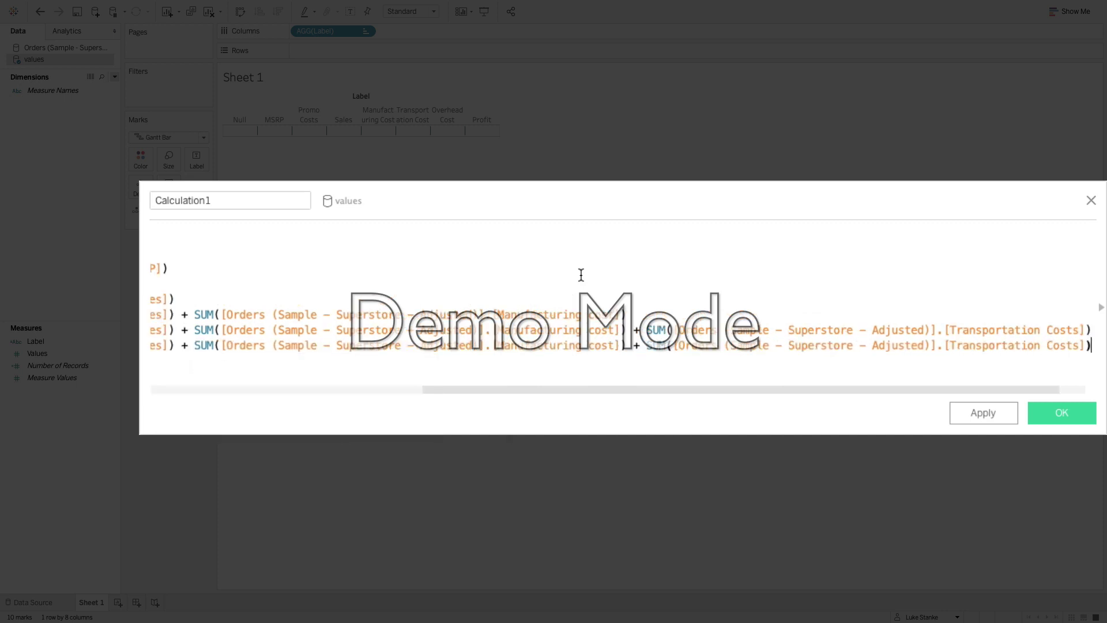
Step: Append summed Overhead Costs from the Orders source to the WHEN 7 line and close the CASE statement with END
text(+ O)
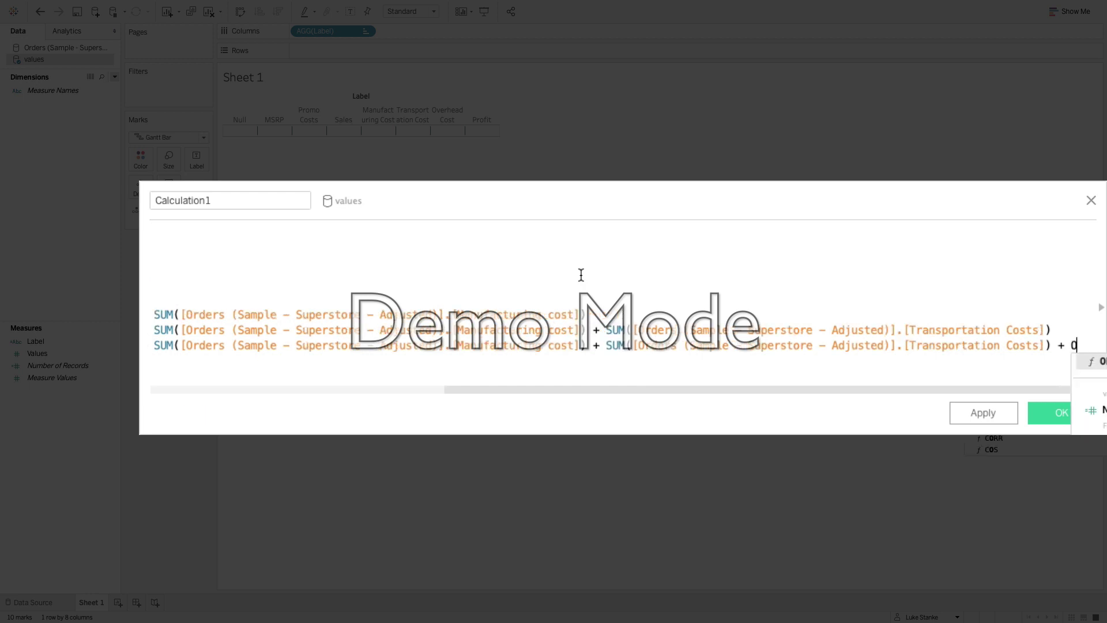
text(v)
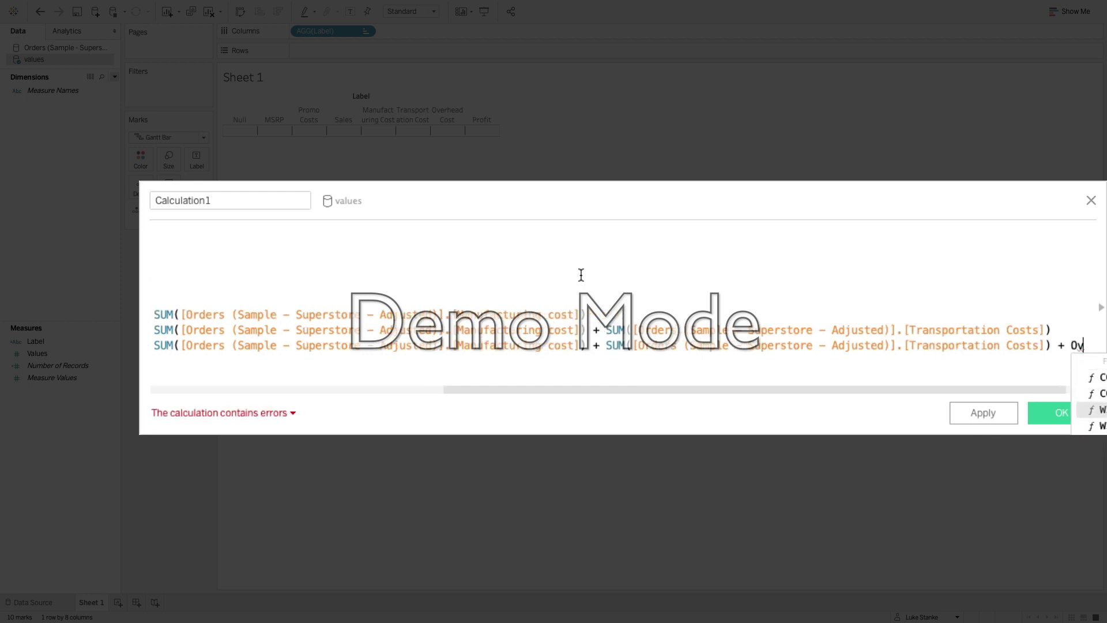
key(BackSpace)
key(BackSpace)
key(ctrl+v)
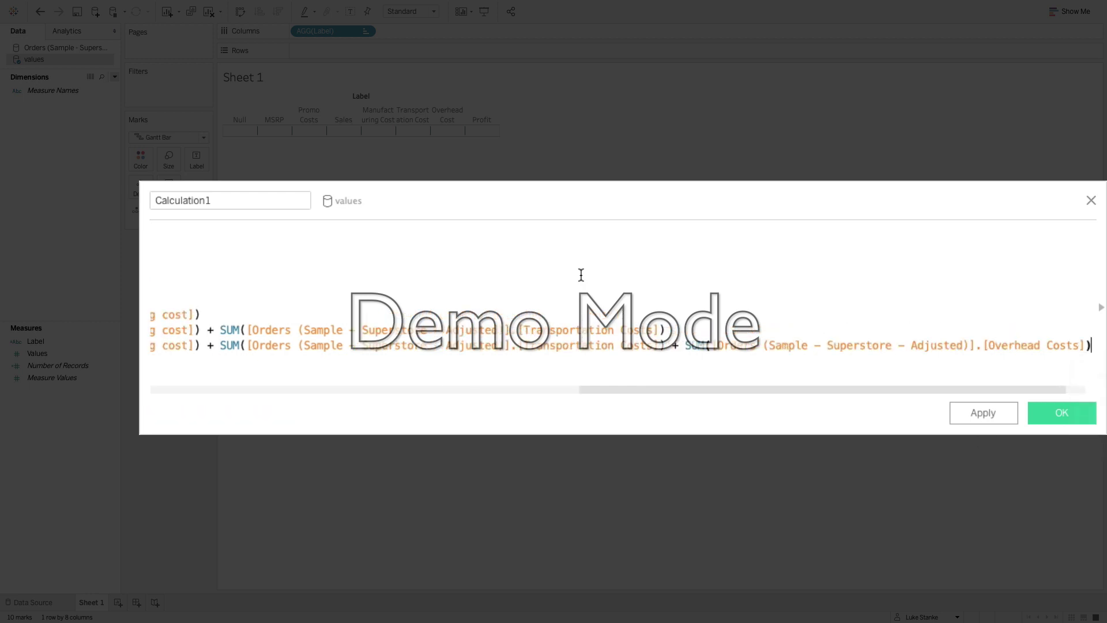
key(Return)
text(END)
Step: Name the calculated field Start and save it
click(241, 208)
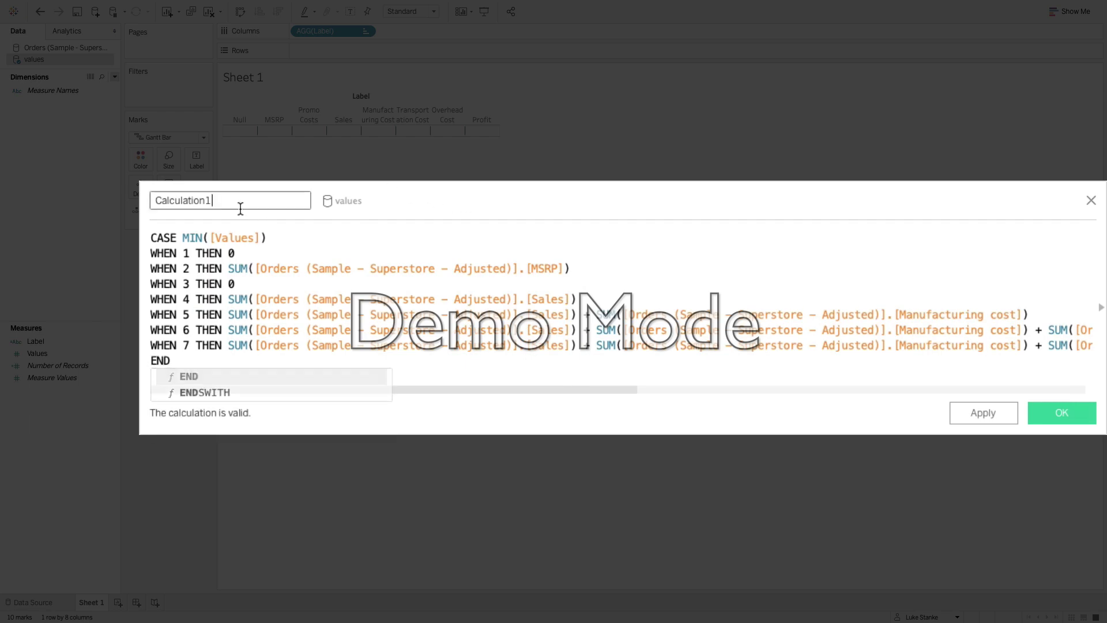
double_click(240, 208)
text(Start)
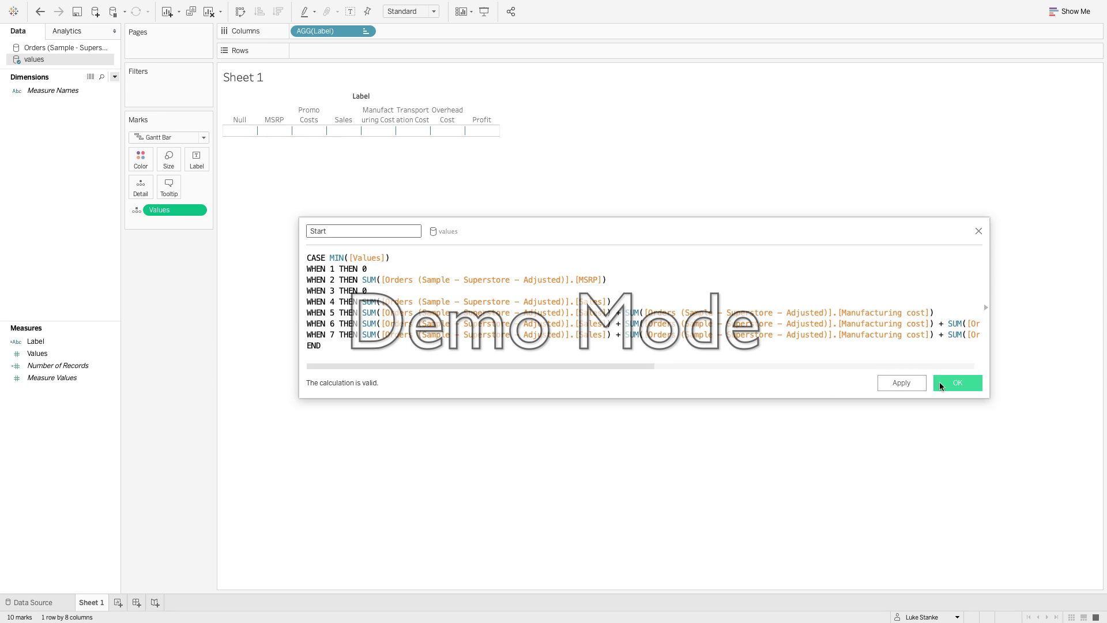
click(946, 383)
Step: Place Start on Rows and exclude the Null column from the Label headers
mouse_move(44, 354)
mouse_down()
mouse_move(365, 62)
mouse_move(358, 52)
mouse_up()
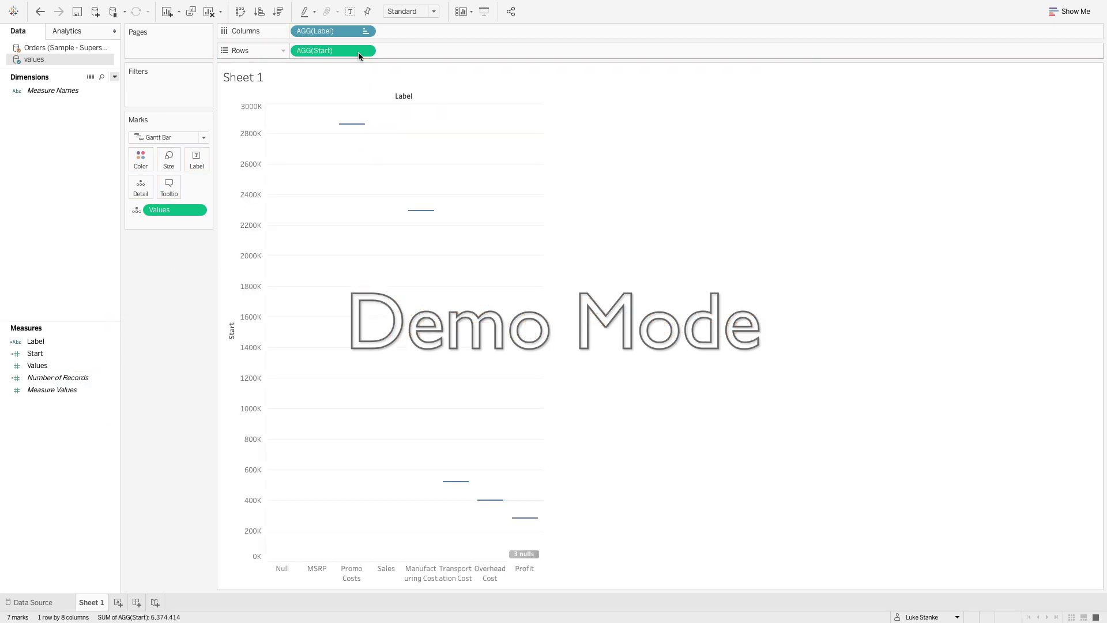
right_click(272, 571)
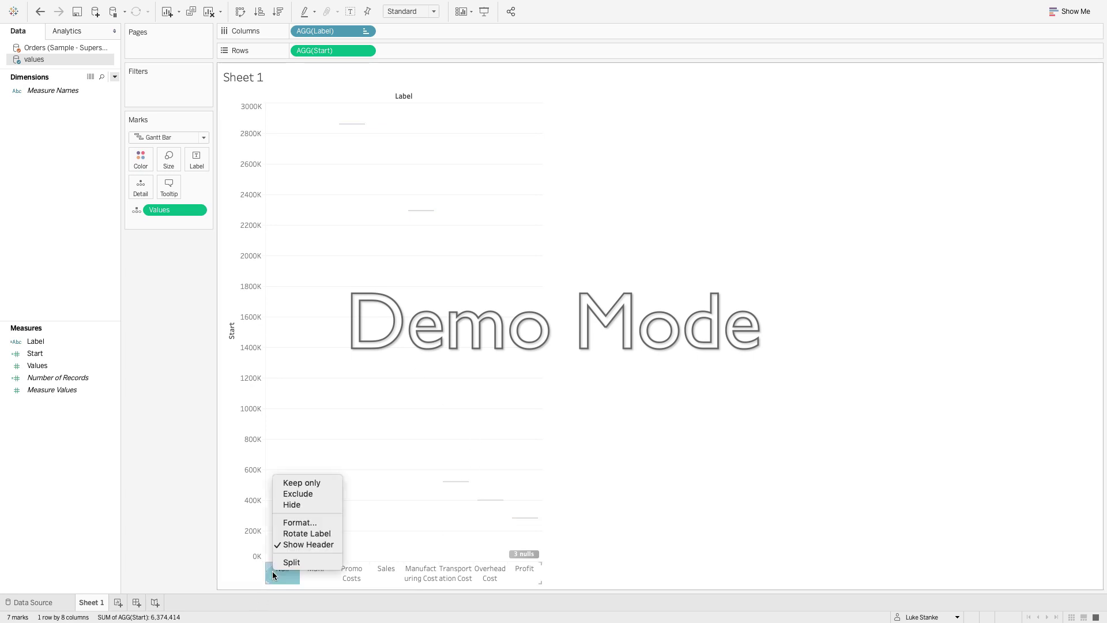
click(291, 495)
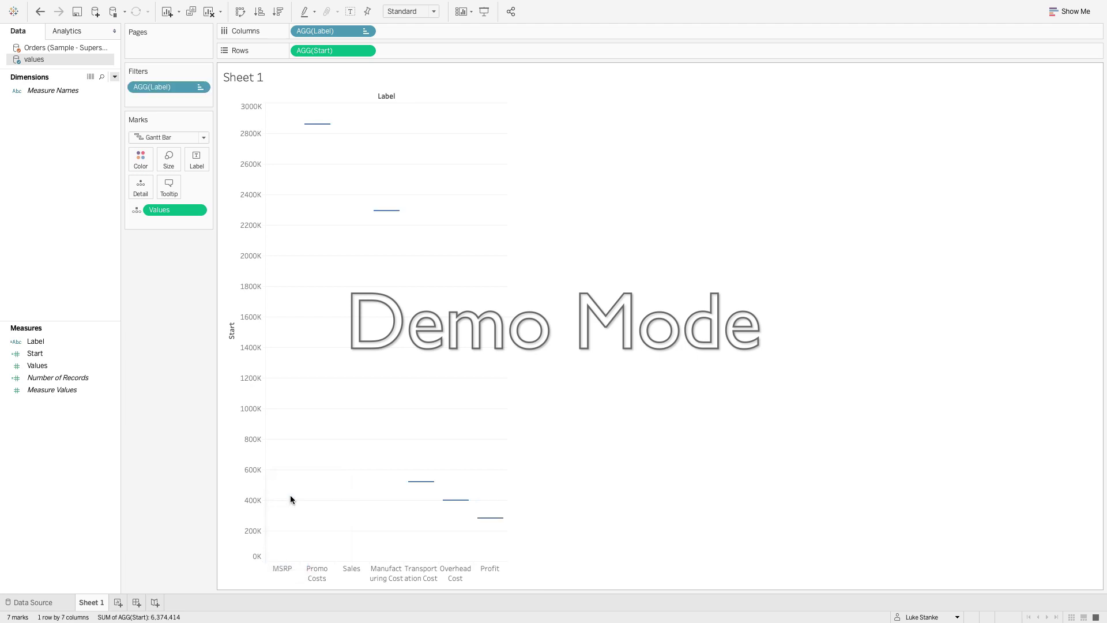
mouse_move(278, 561)
mouse_move(310, 129)
mouse_move(375, 212)
Step: Start a new calculated field named Bars in the values data source and move its editor aside
click(114, 77)
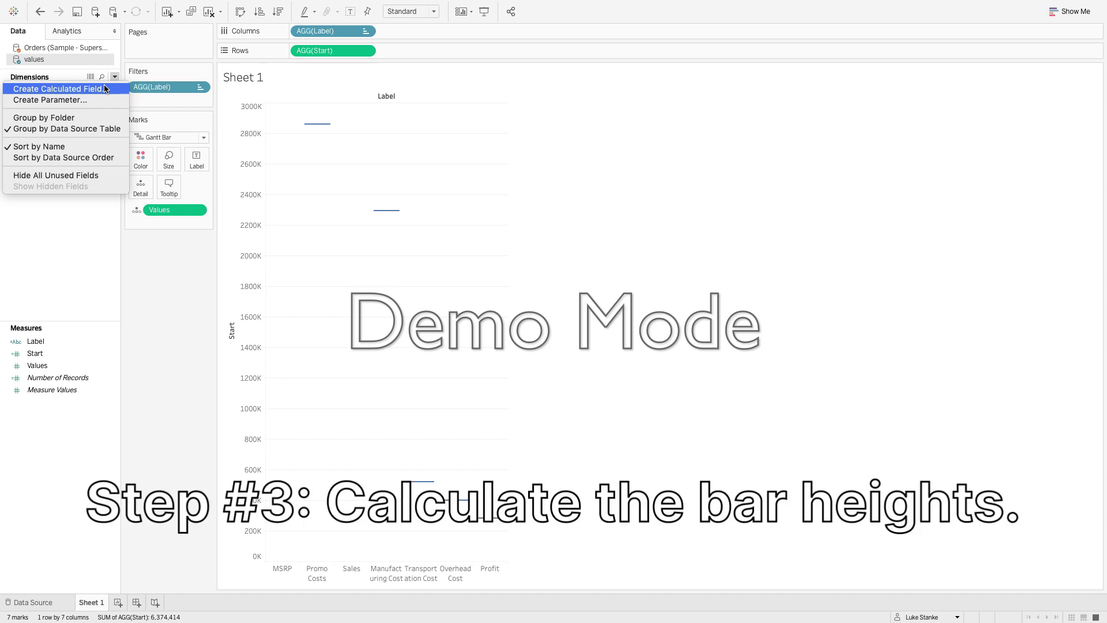
click(58, 89)
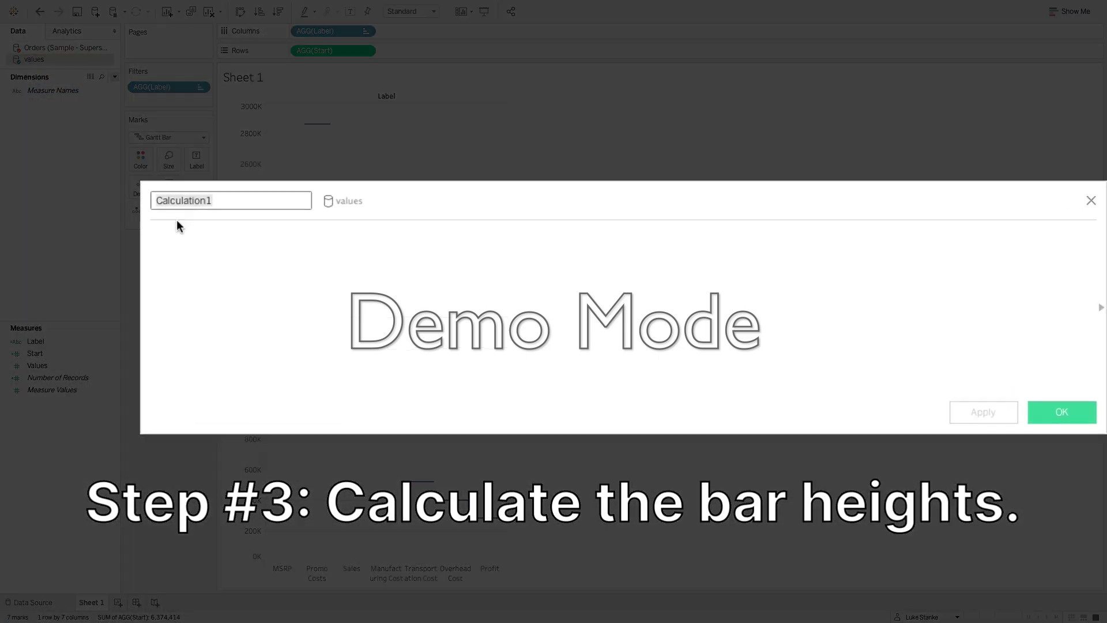
text(Bars)
key(Tab)
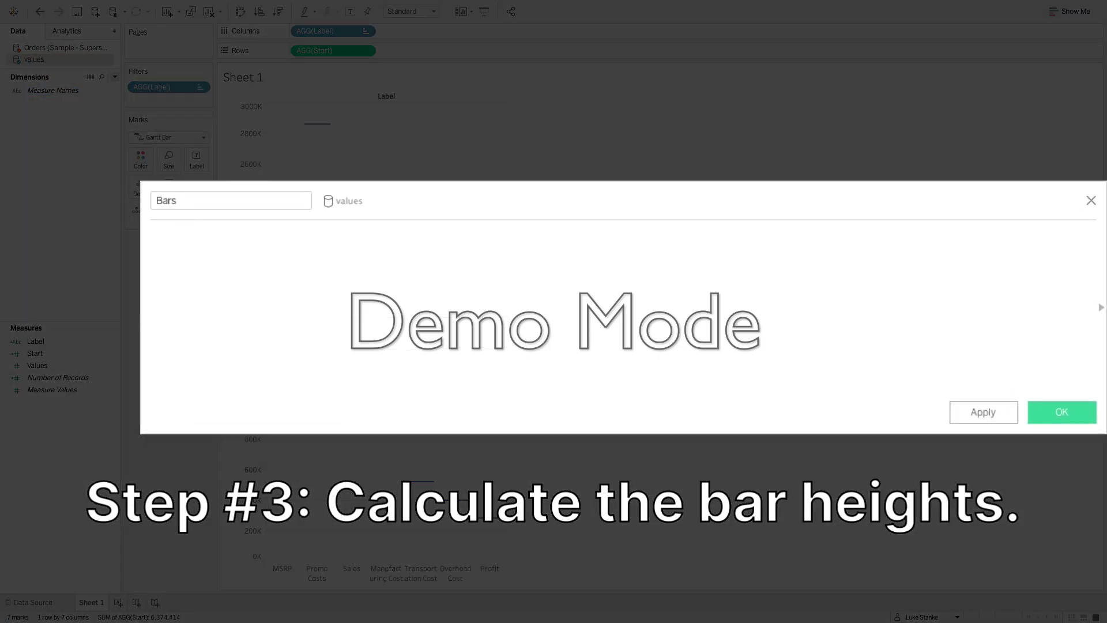
drag(435, 187, 504, 103)
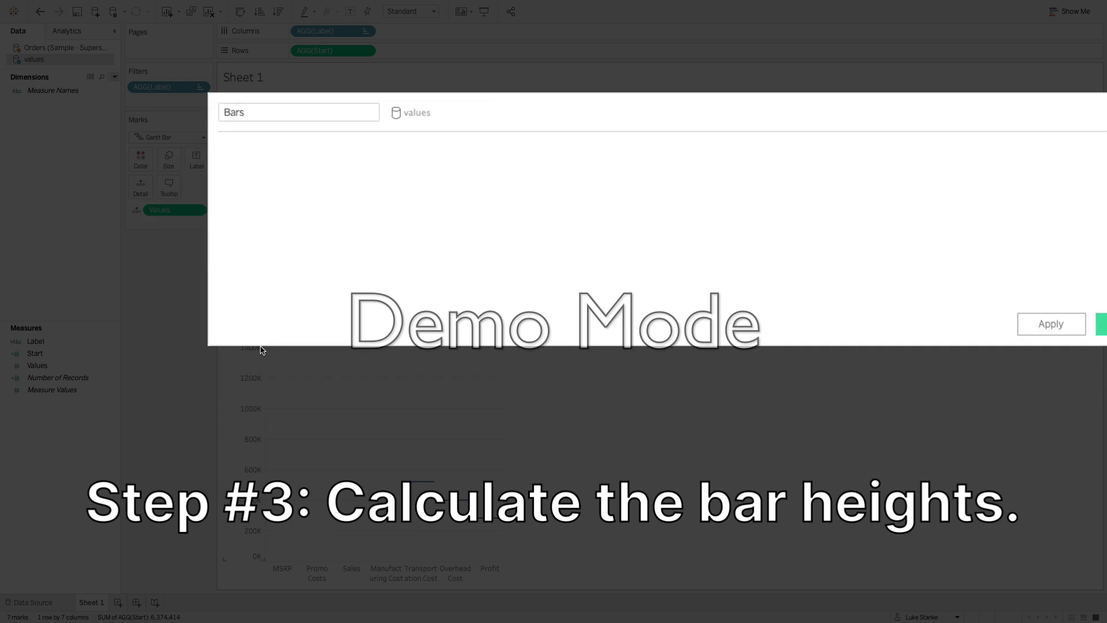
Step: Begin the Bars formula with CASE MIN([Values]) and a WHEN 1 line returning summed MSRP from the Orders source
text(CASE MIN(MVa)
key(BackSpace)
key(BackSpace)
key(BackSpace)
text(Va)
key(Return)
text())
key(Return)
text(WHEN 1 THEN SUM([Orders (S)
key(Return)
key(Return)
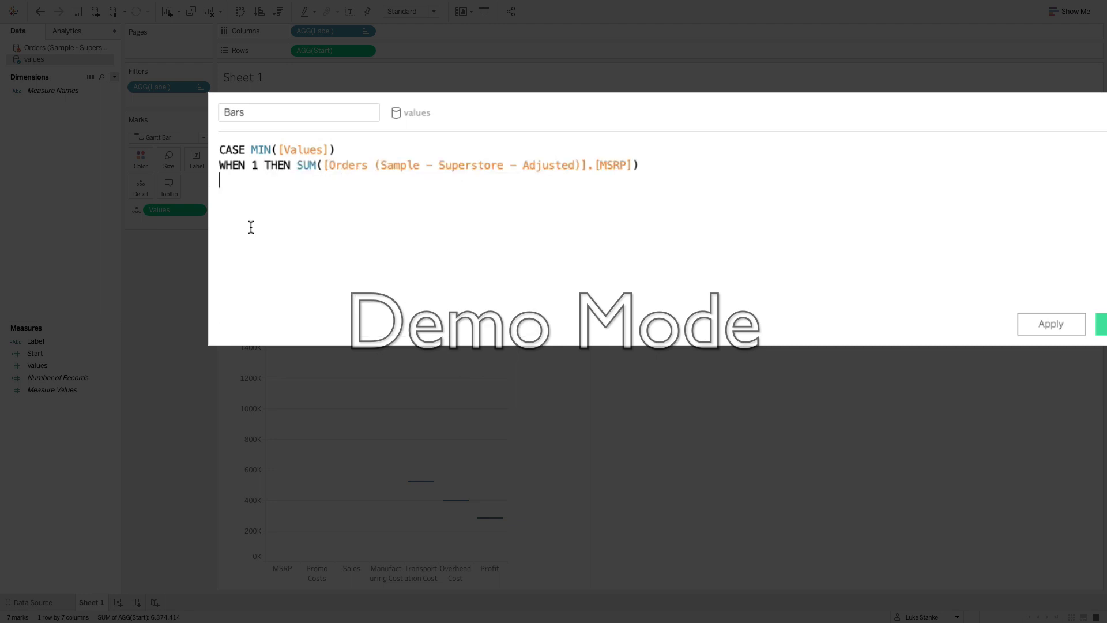
Step: Add a WHEN 2 line returning summed Promo Costs from the Orders source
text(WHEN 2 THEN P)
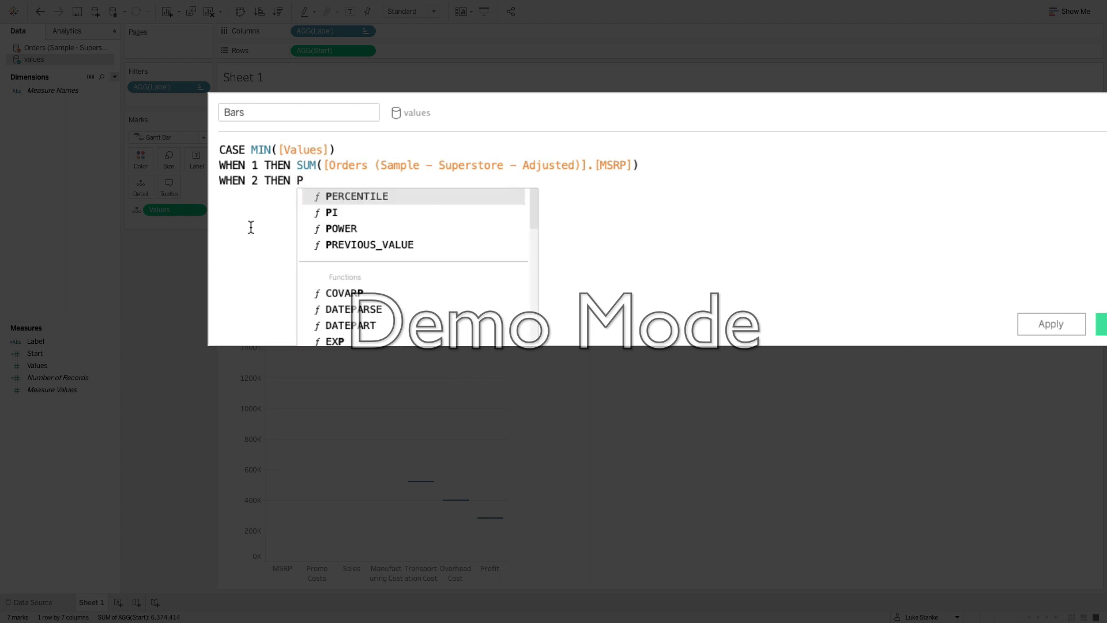
text(ro)
key(Down)
key(Down)
key(Return)
key(Return)
Step: Add a WHEN 3 line returning summed Sales from the Orders source
text(WHE)
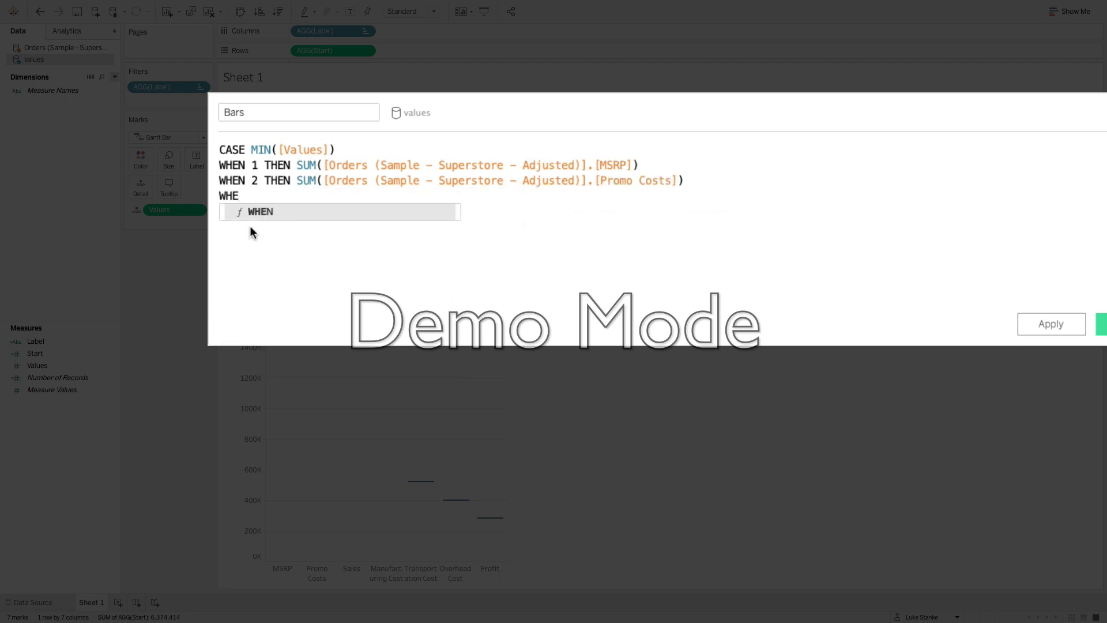
text(N 3 THEN SUM)
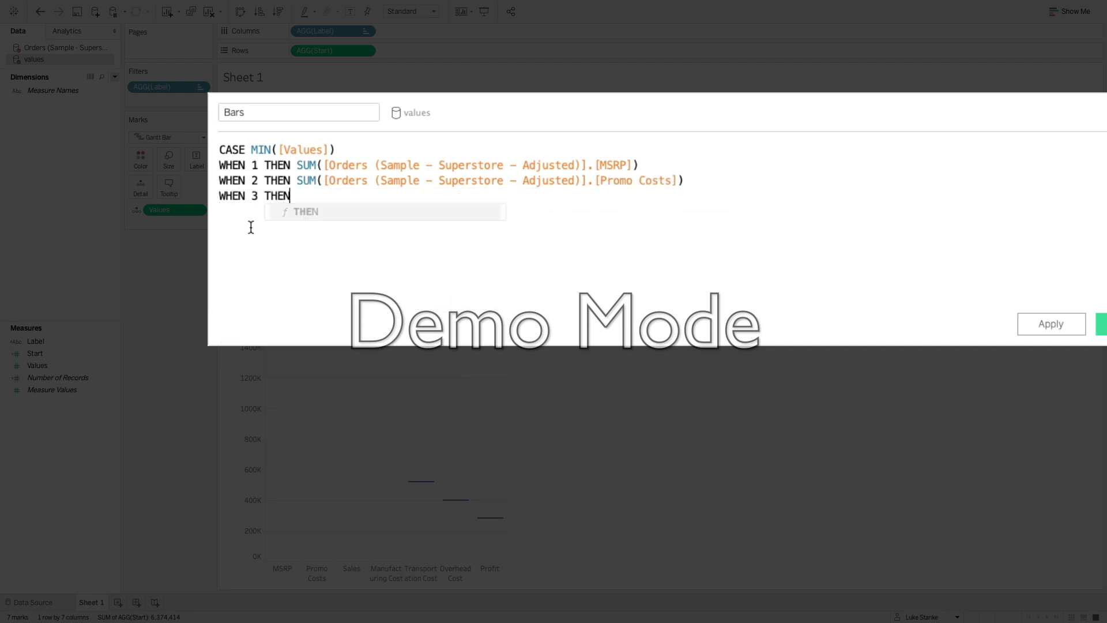
key(BackSpace)
key(BackSpace)
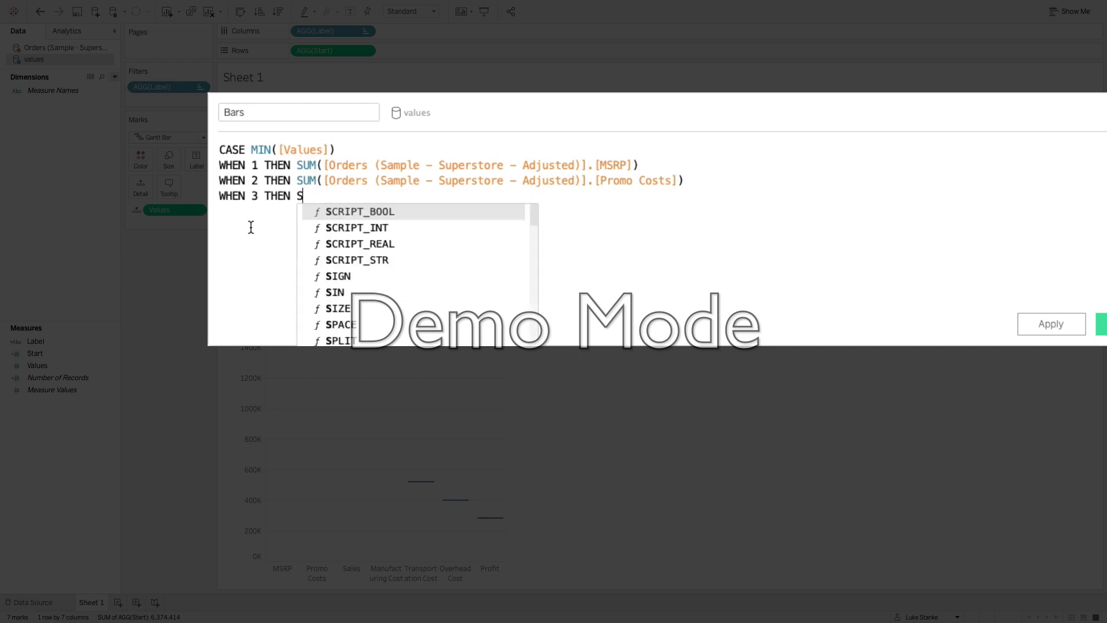
text(UM(Sa)
key(Return)
text())
key(Return)
Step: Add a WHEN 4 line returning summed Manufacturing cost from the Orders source
text(WH)
key(BackSpace)
text(HEN 4 TH)
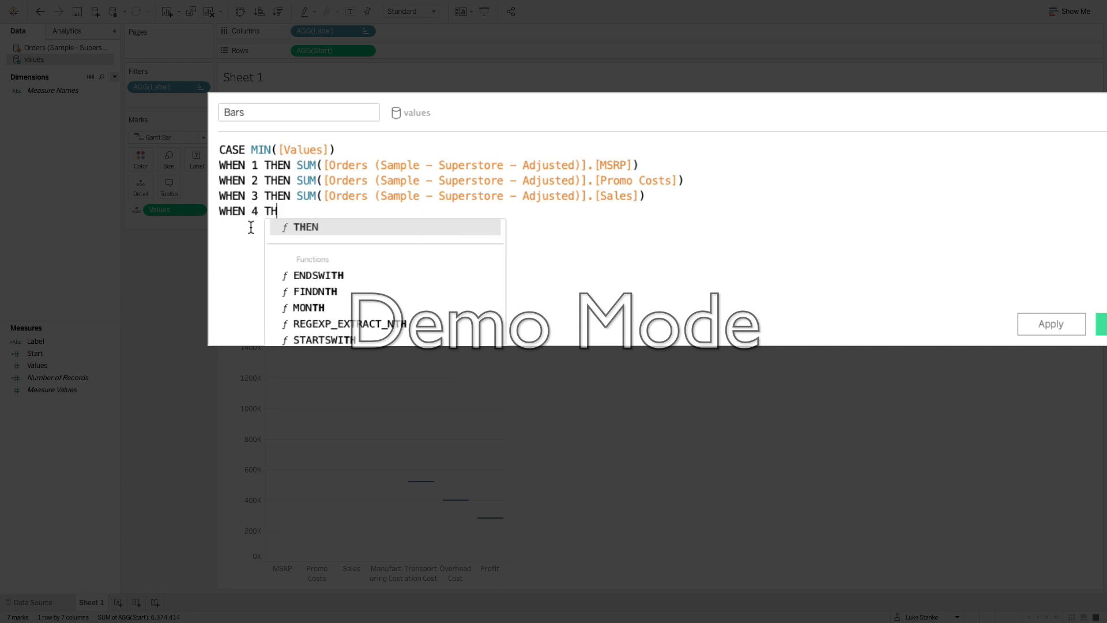
text(EN Ma)
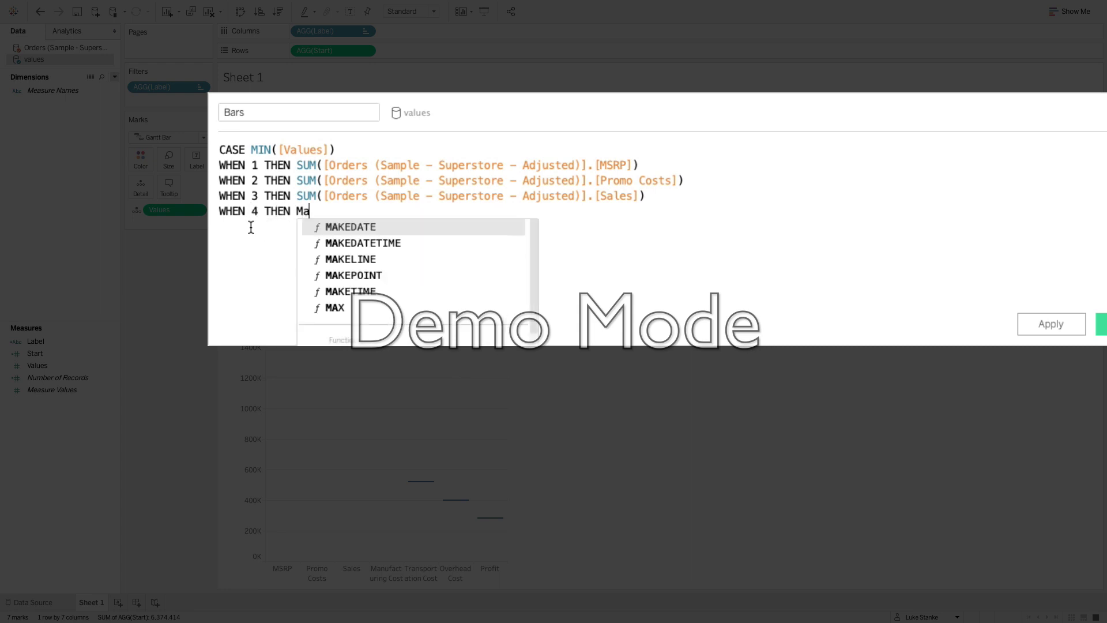
text(n)
key(Return)
key(Return)
Step: Add WHEN 5, 6 and 7 lines returning summed Transportation Costs, Overhead Costs and Profit, and close the CASE statement with END
text(WHEN 5)
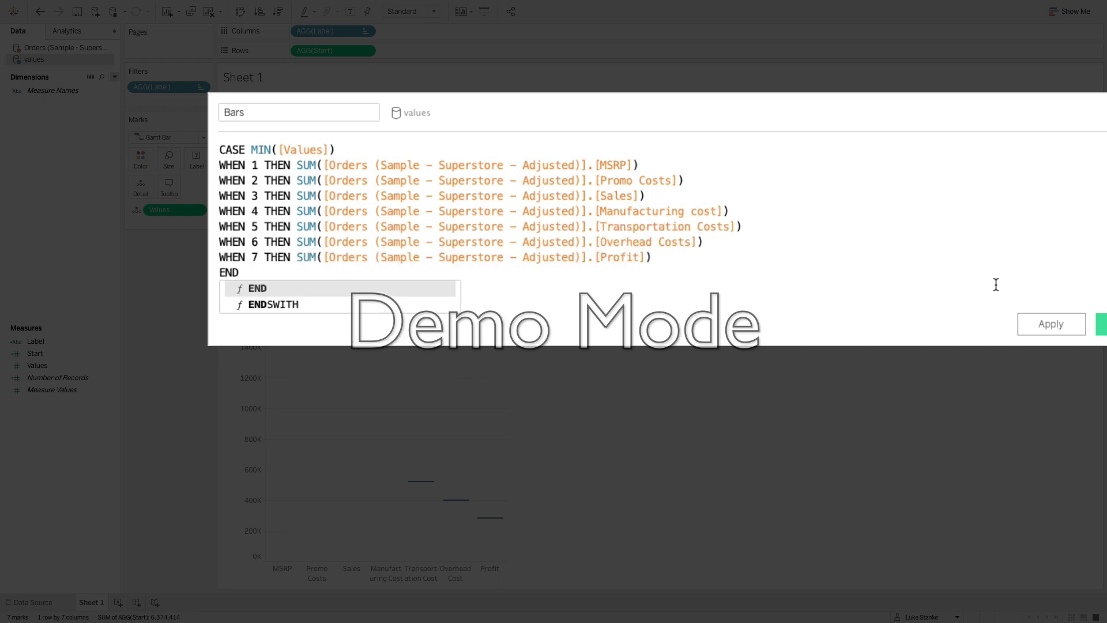
key(Escape)
drag(767, 114, 673, 146)
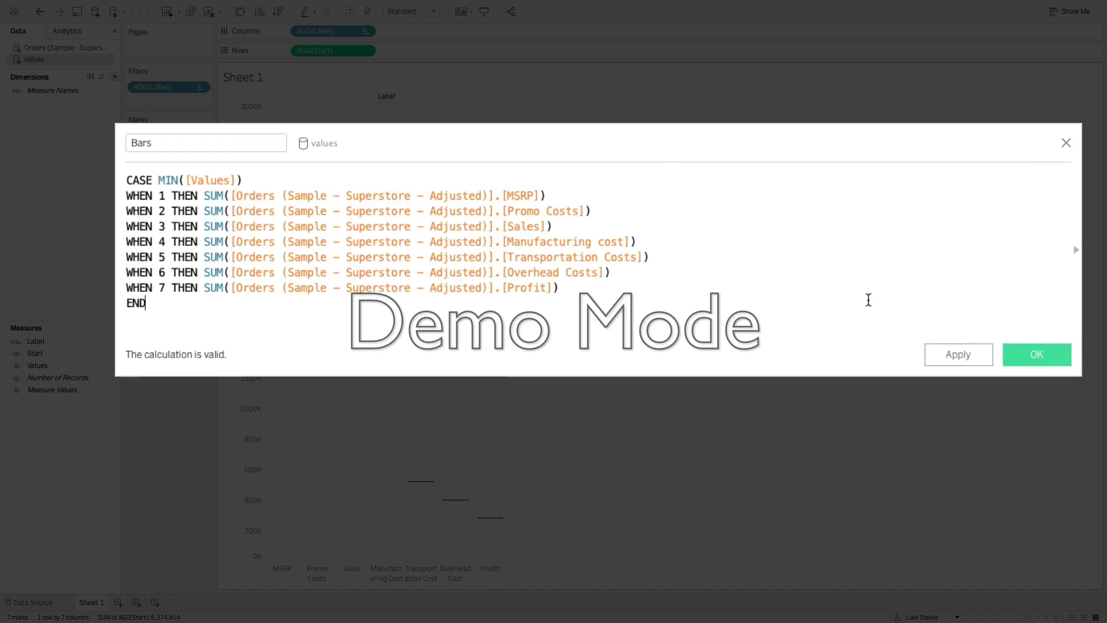
Step: Save the Bars field and use it to size the Gantt bars
click(1049, 359)
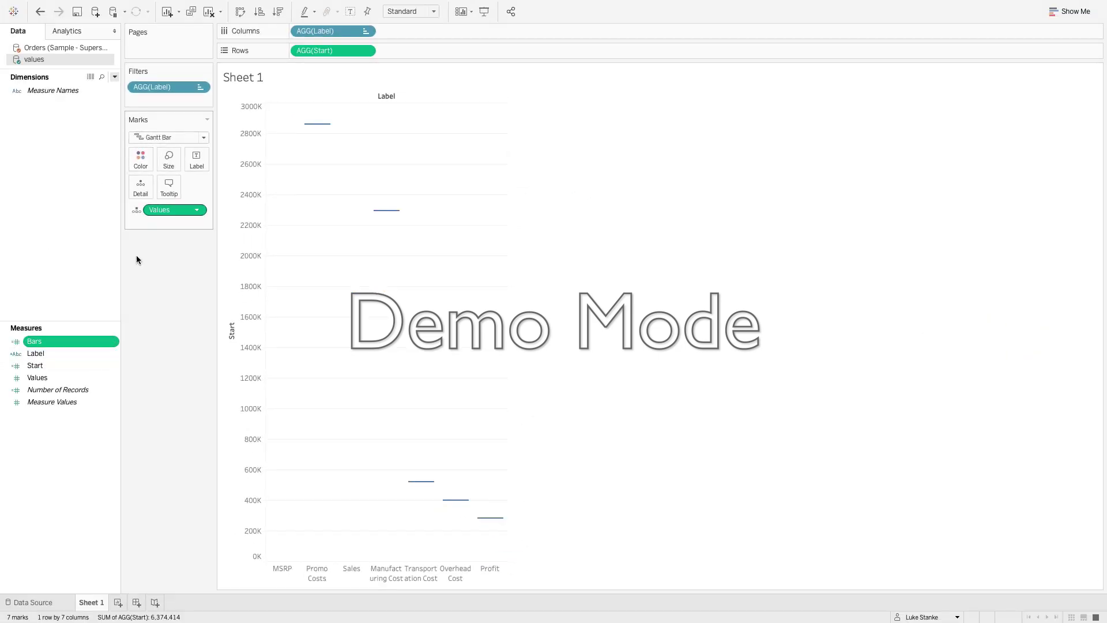
drag(35, 342, 167, 166)
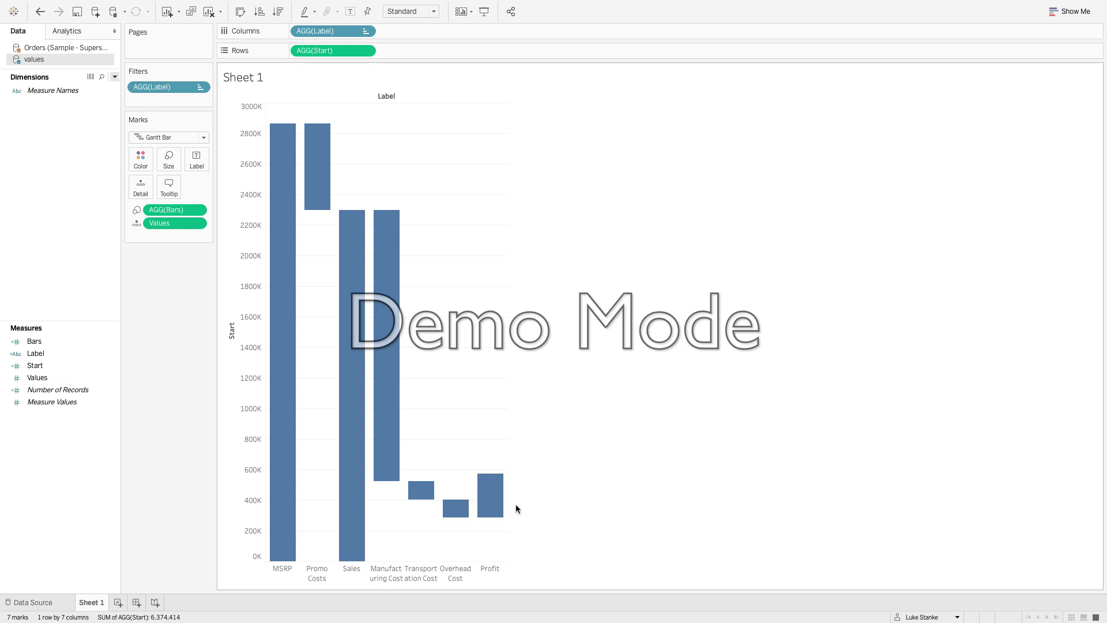
Step: Replace the WHEN 7 sum in the Start calculation with 0 and save the field
right_click(43, 363)
click(76, 424)
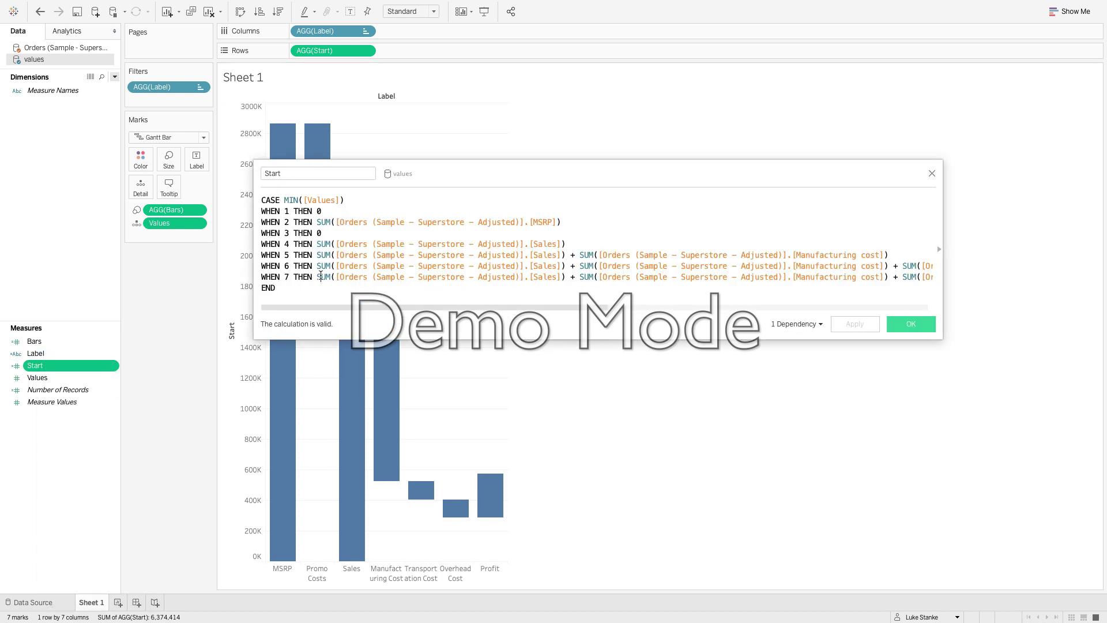
key(shift+End)
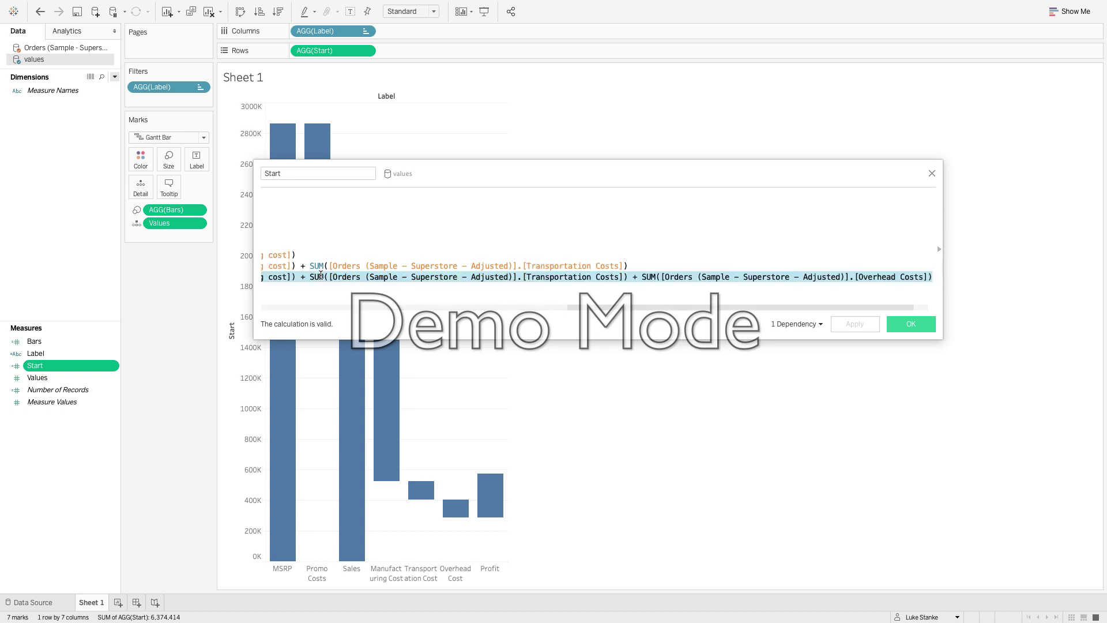
key(Delete)
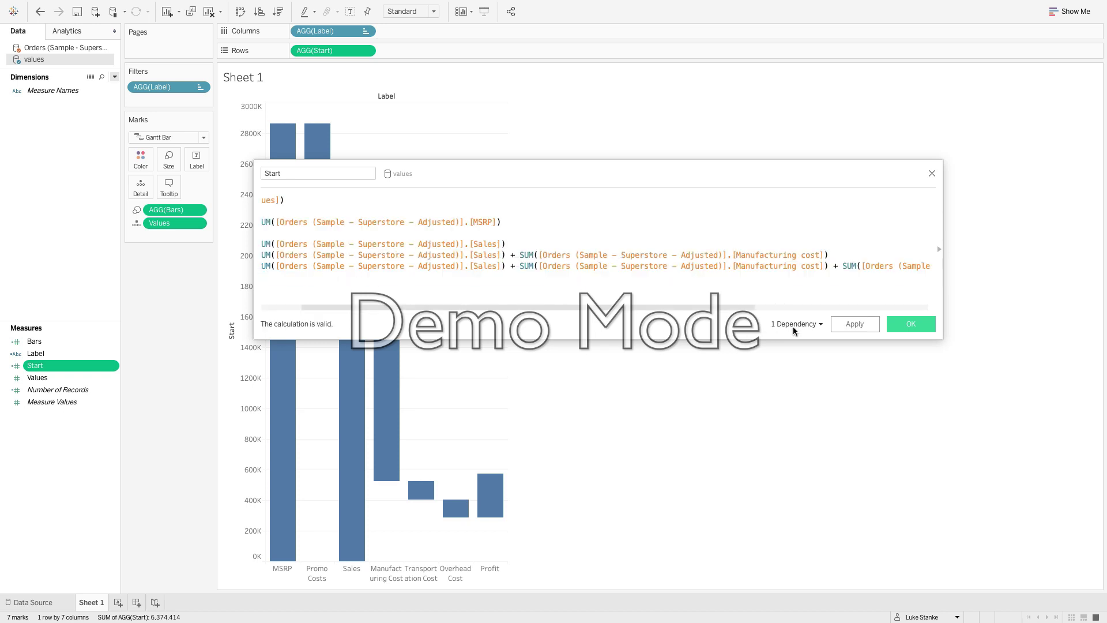
click(911, 323)
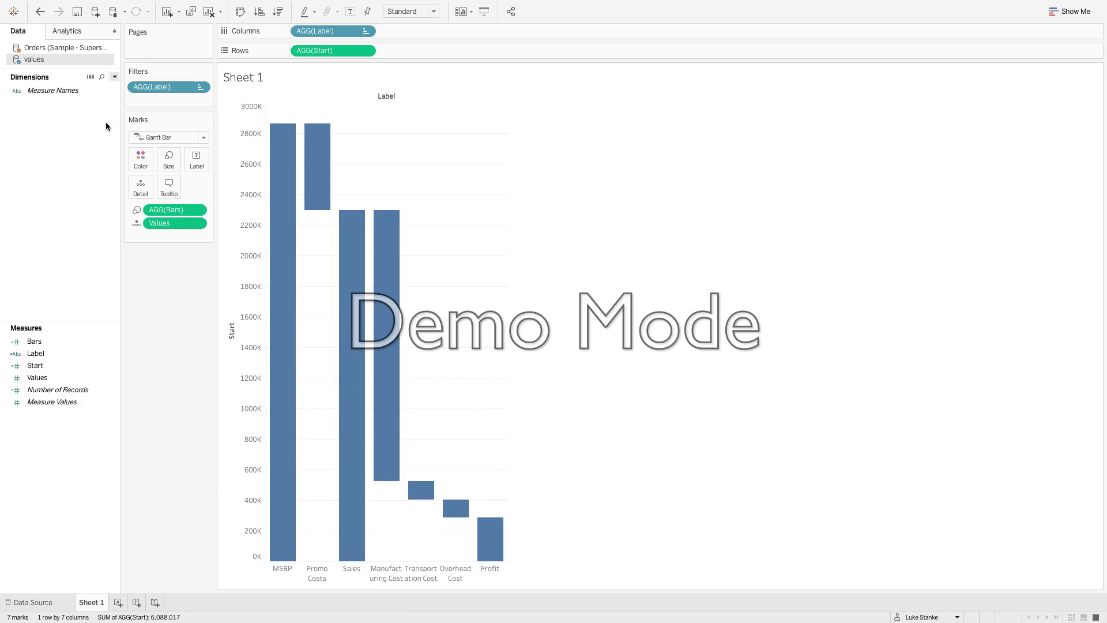
Step: Create a calculated field in the values data source with the formula SIGN([Bars])
click(114, 79)
click(103, 89)
click(325, 224)
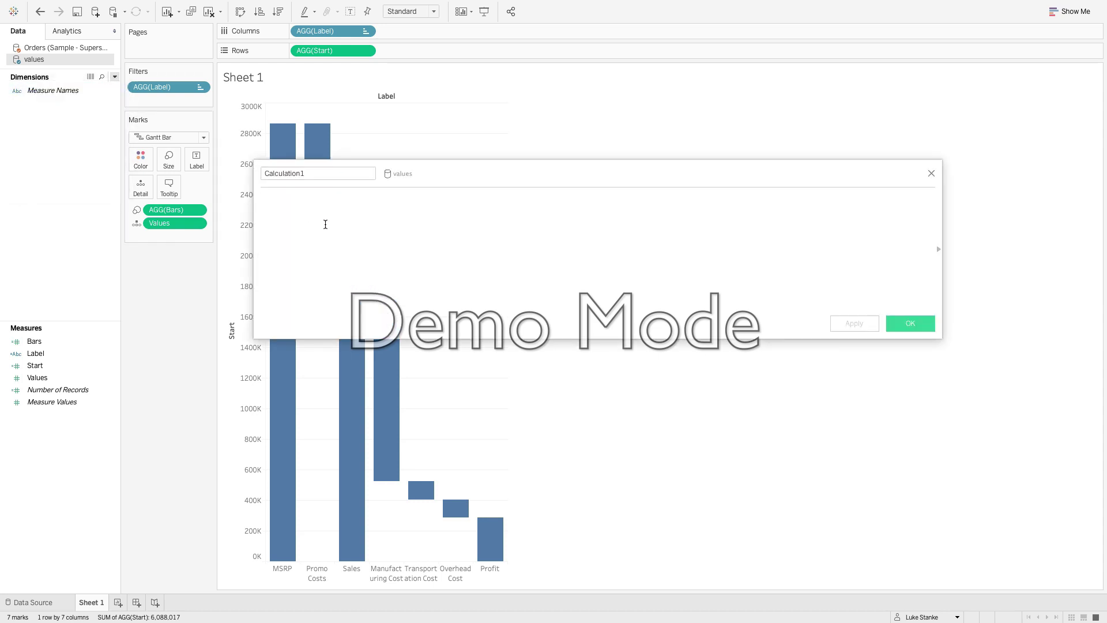
text(SIGN()
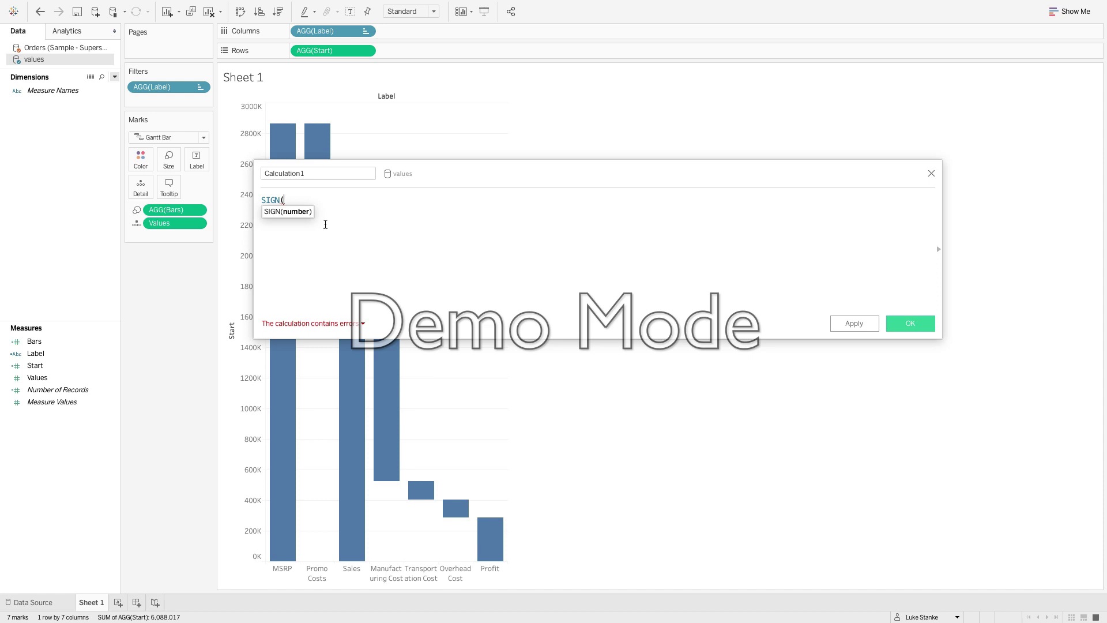
text(Ba)
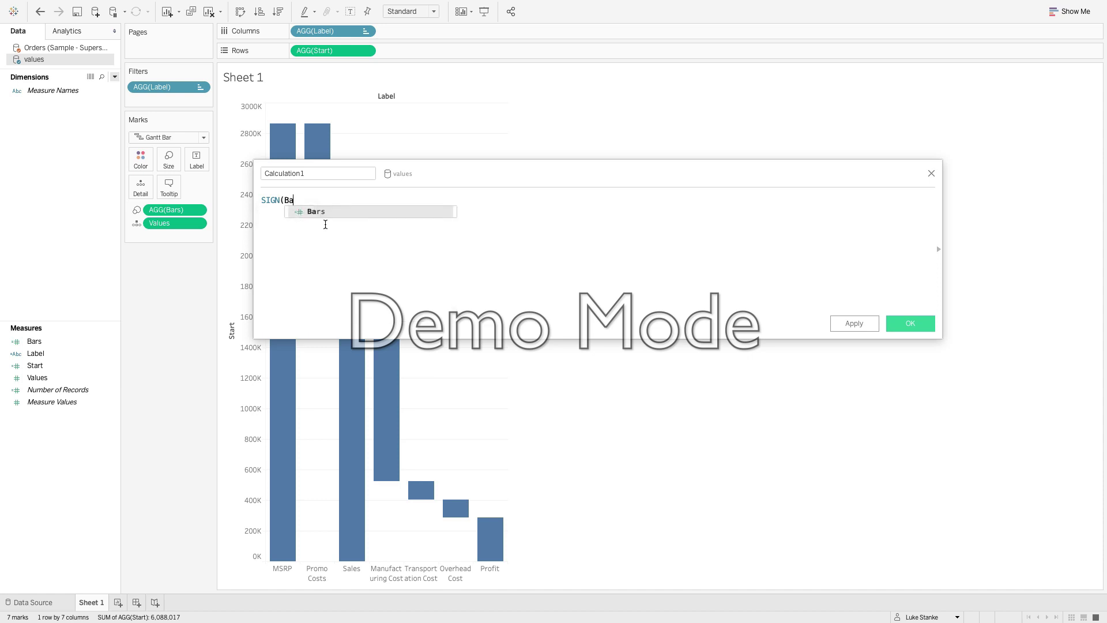
key(Return)
text())
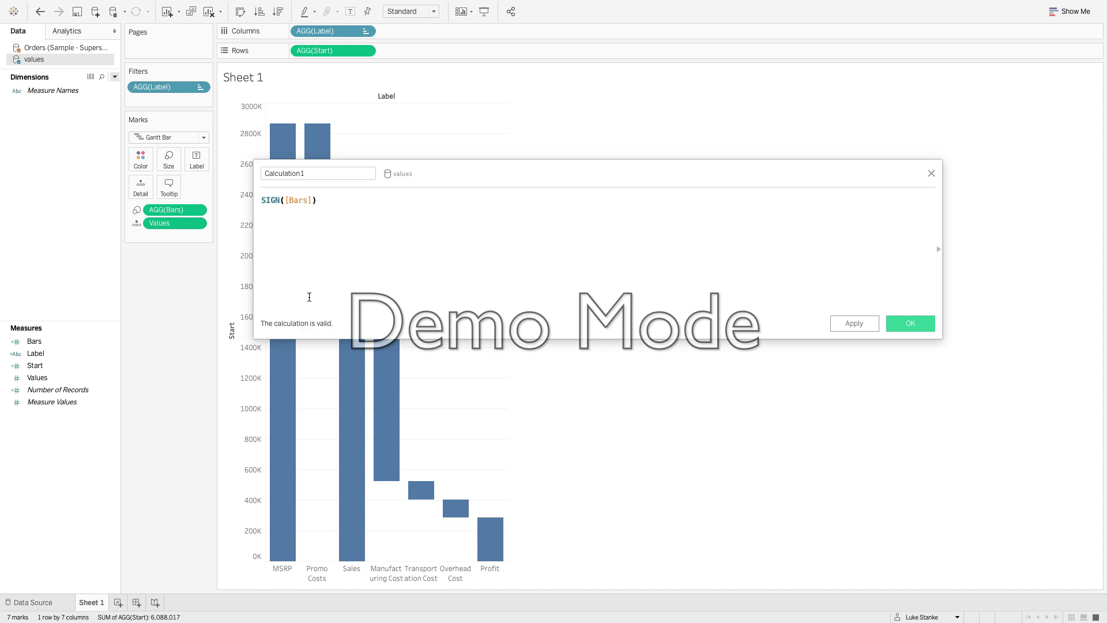
Step: Name the SIGN calculation Color, save it and color the Gantt bars by it
click(294, 178)
text(Color)
click(909, 324)
drag(56, 360, 143, 163)
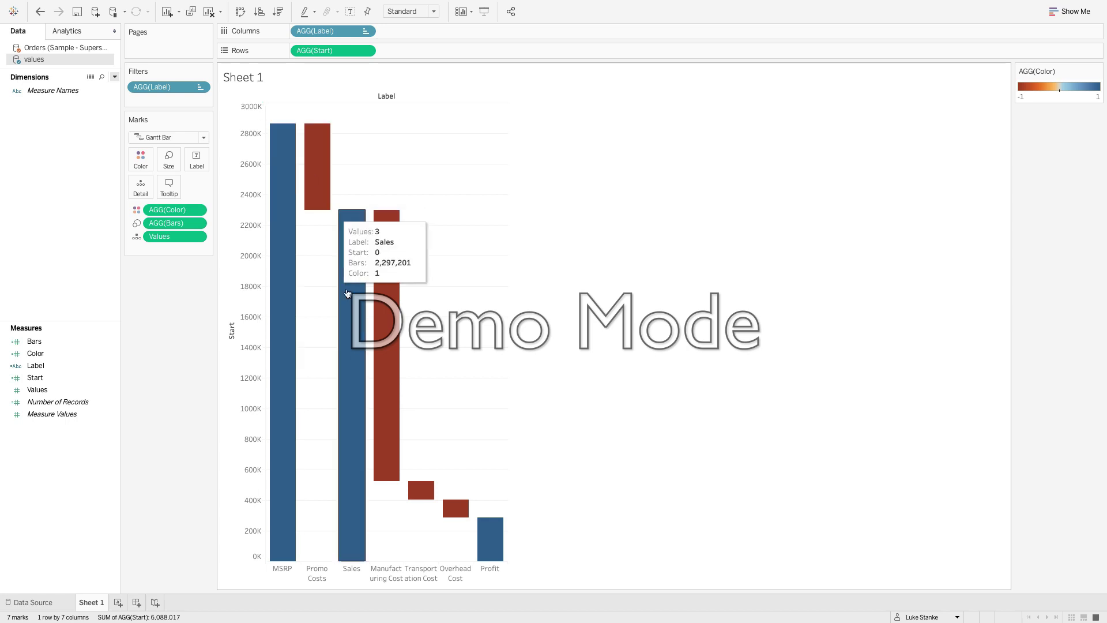
Step: Fit the chart to the entire view and set the workbook's worksheet font size to 15
click(430, 12)
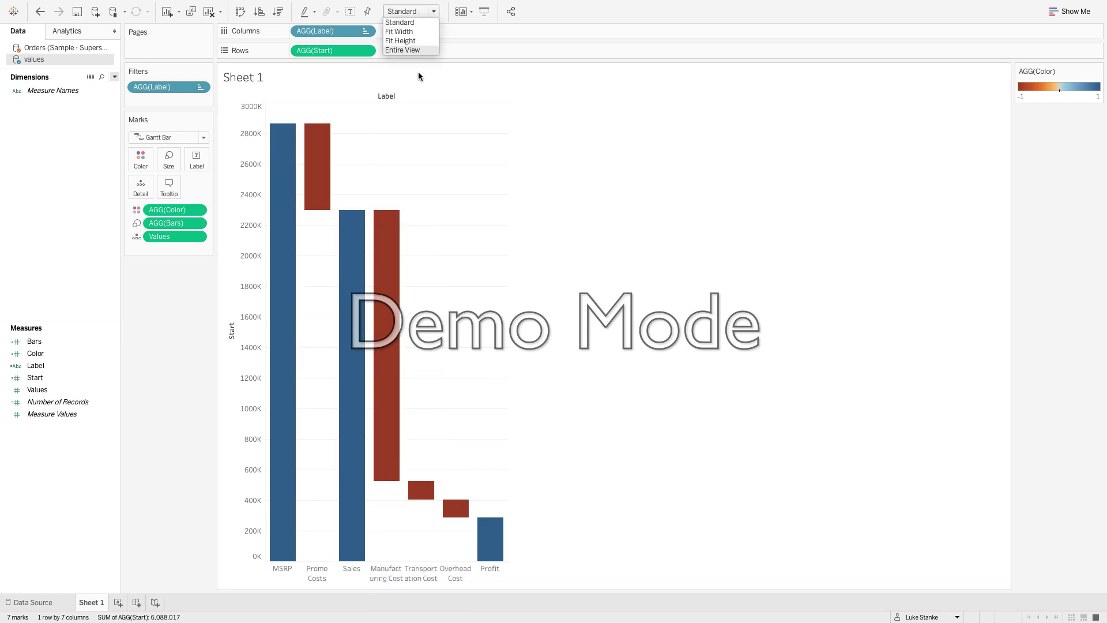
click(417, 50)
click(353, 6)
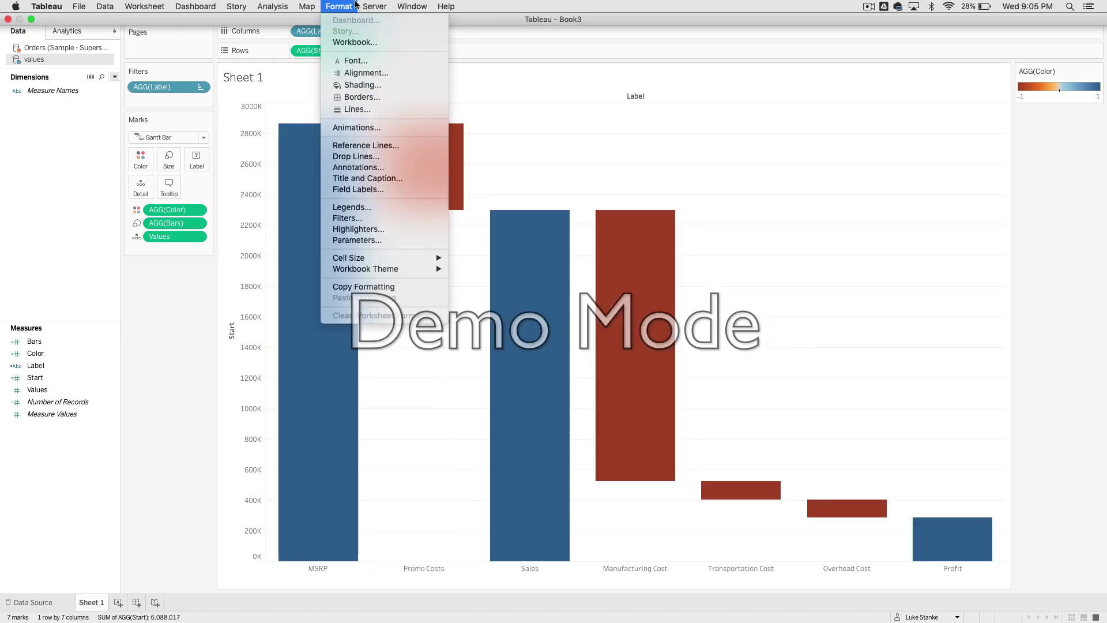
click(353, 43)
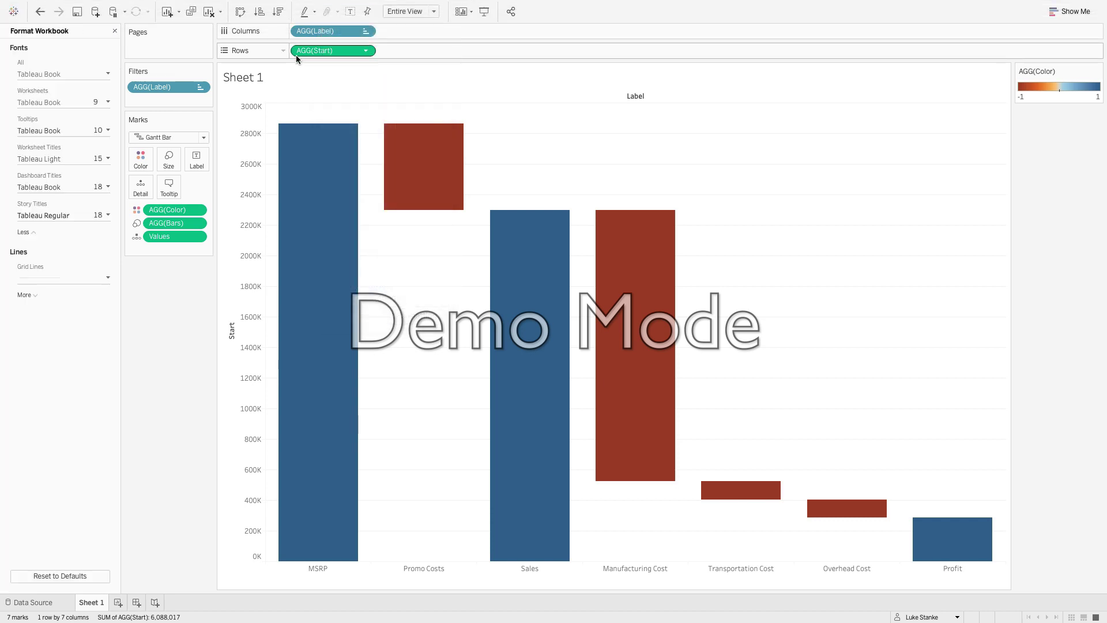
click(72, 105)
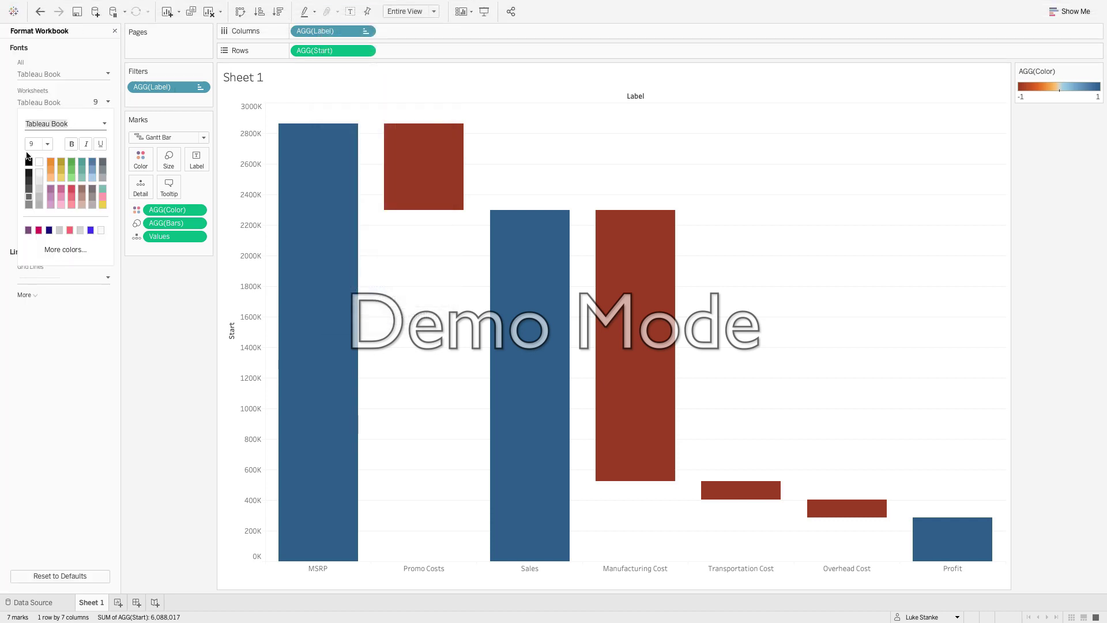
click(41, 144)
text(15)
key(Return)
click(168, 445)
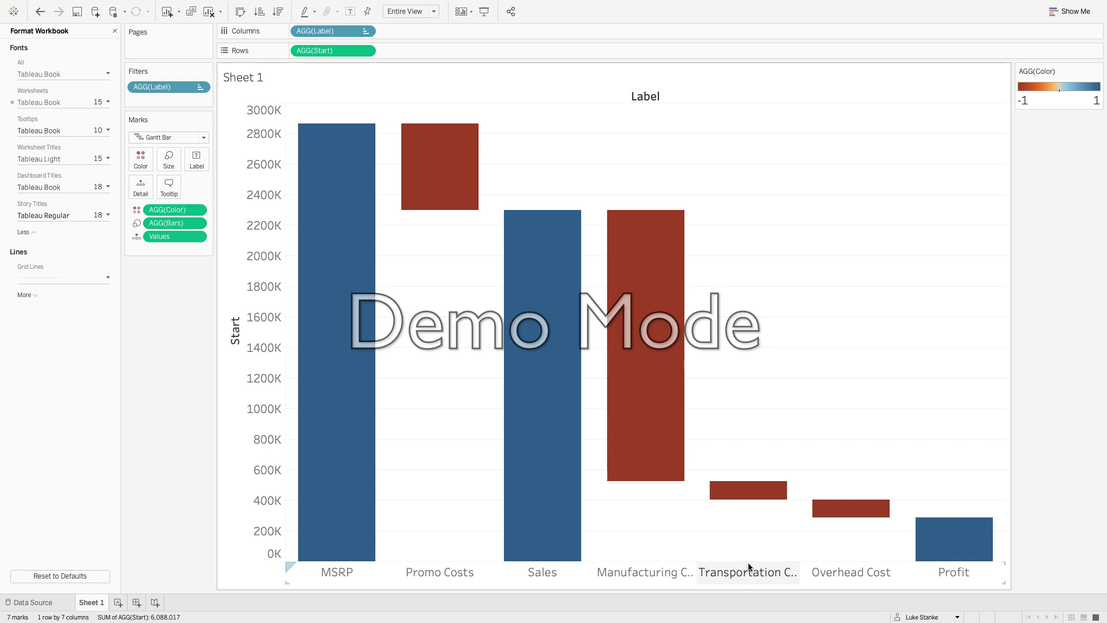
Step: Heighten the category header area so long names wrap, and label the bars with Bars while keeping it on Size
drag(750, 563, 748, 546)
drag(173, 222, 197, 160)
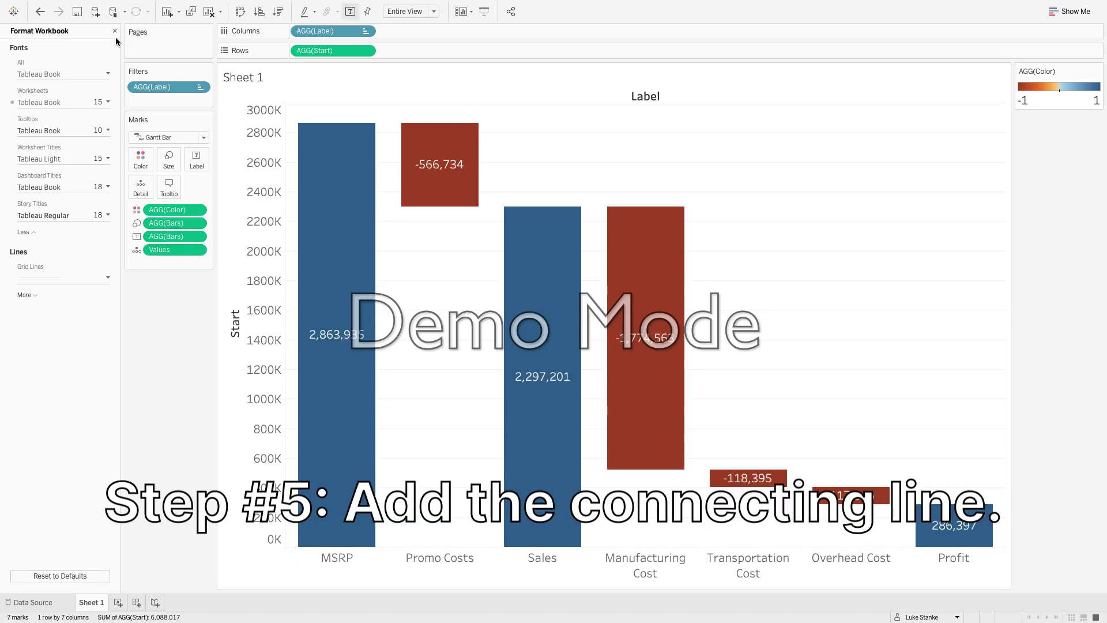
click(114, 31)
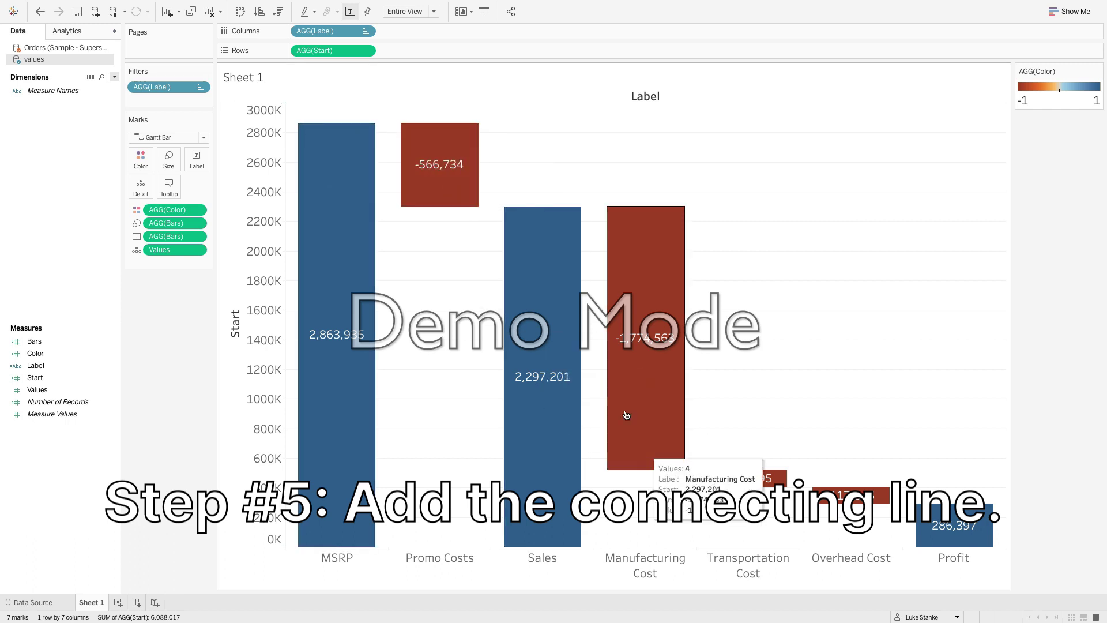
Step: Create a calculated field in the values data source with a pasted CASE MIN([Values]) formula giving each category's end value, from 1 for MSRP to 7 for Profit
click(115, 77)
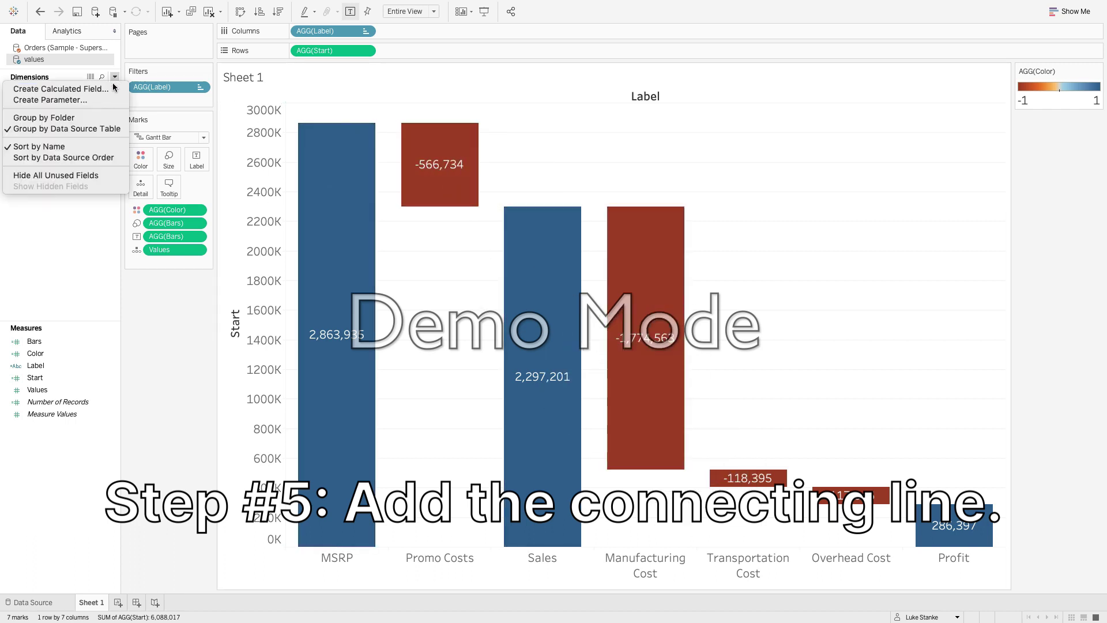
click(52, 89)
drag(445, 177, 638, 286)
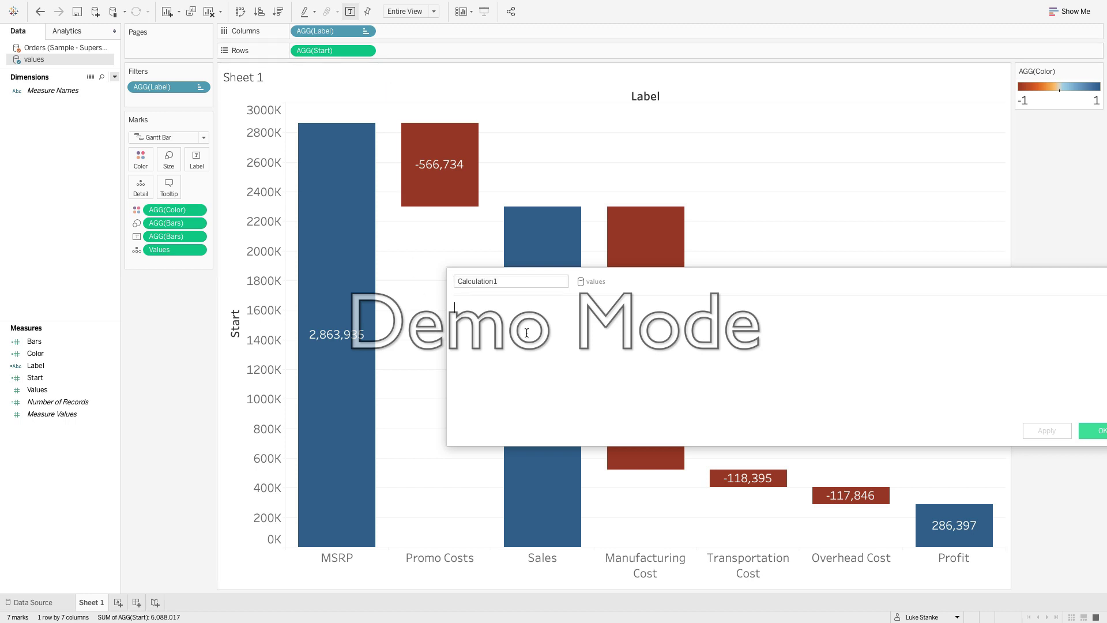
mouse_move(336, 126)
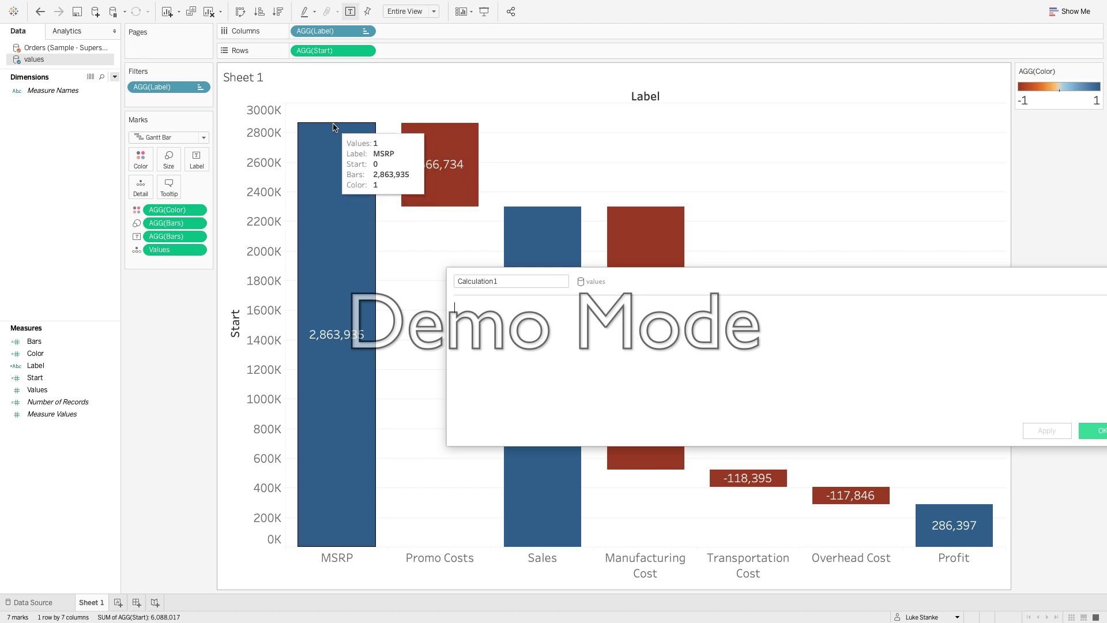
mouse_move(405, 174)
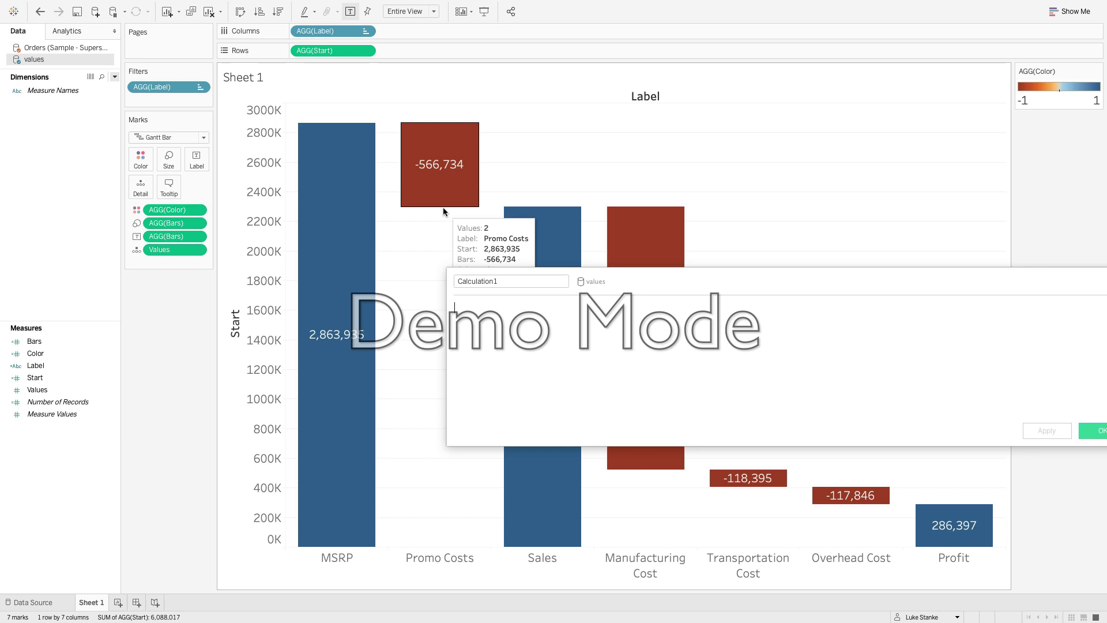
mouse_move(559, 214)
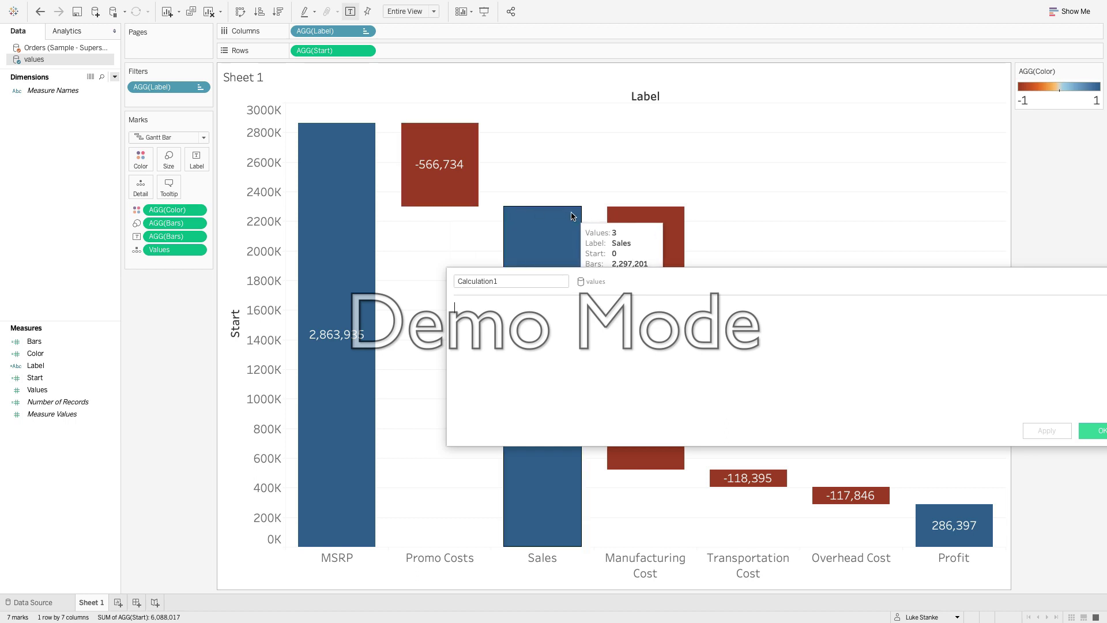
mouse_move(663, 472)
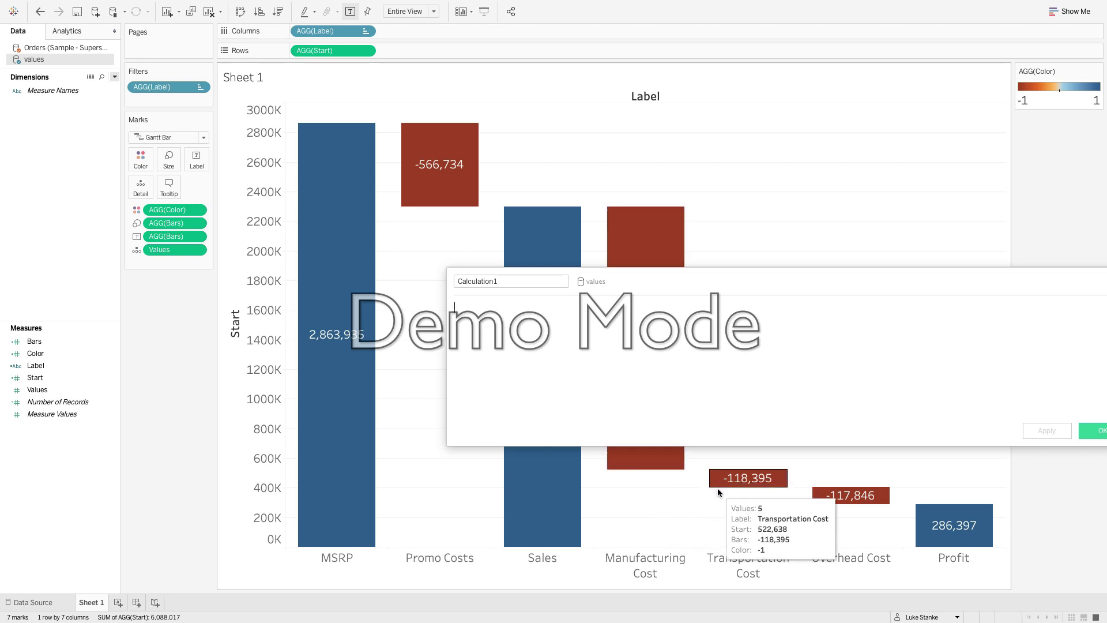
mouse_move(809, 504)
mouse_move(942, 525)
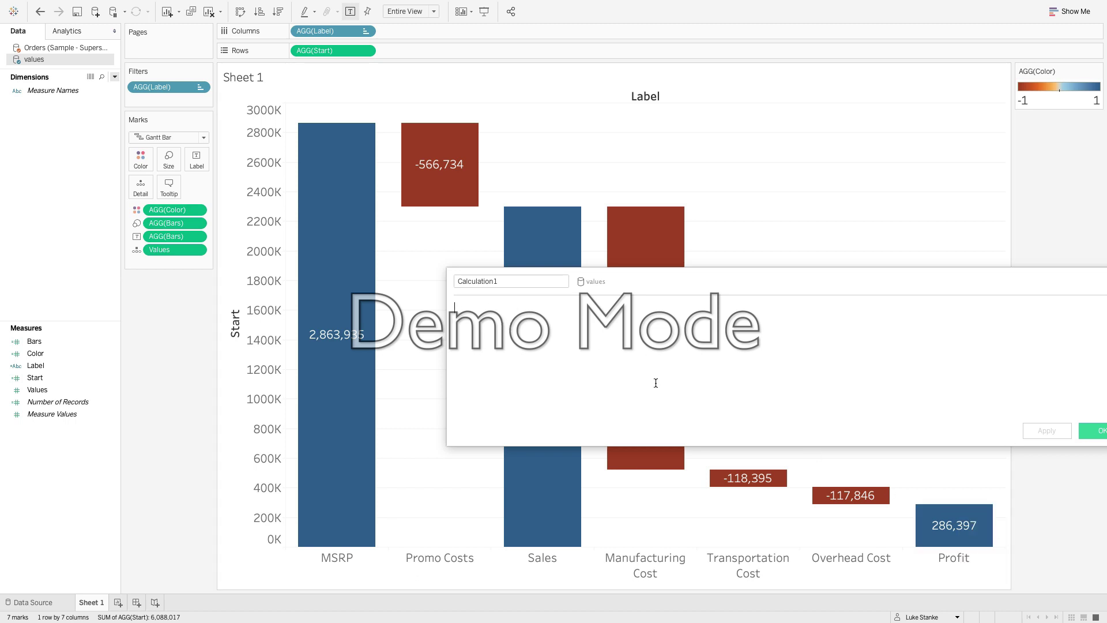
mouse_move(348, 307)
key(ctrl+v)
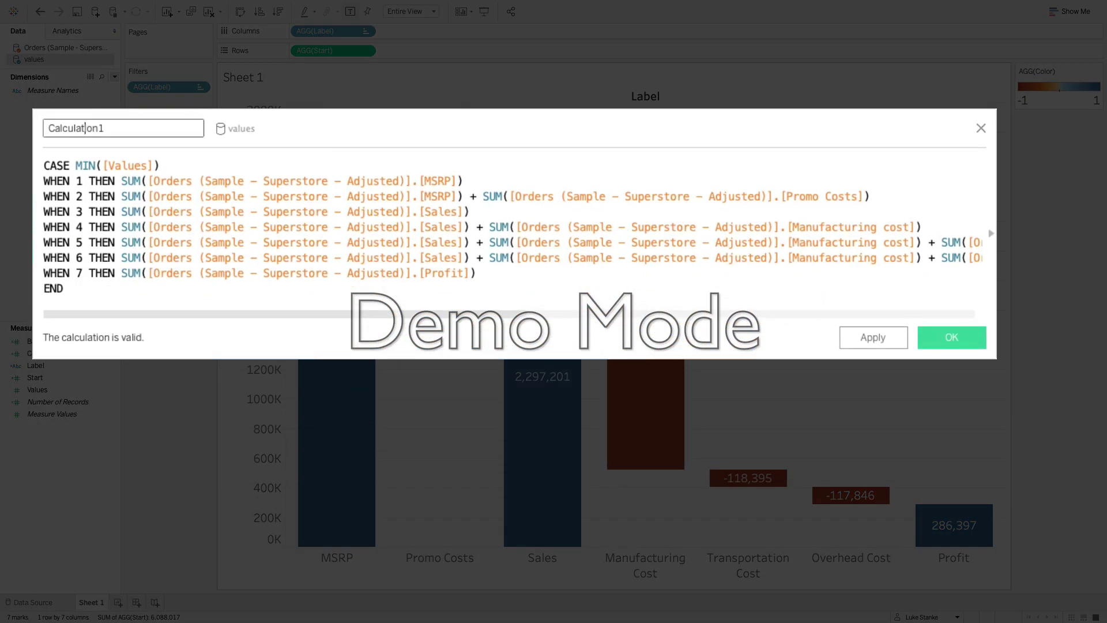
Step: Name the end-value CASE calculation Lines and save it
double_click(79, 130)
text(K)
text(ines)
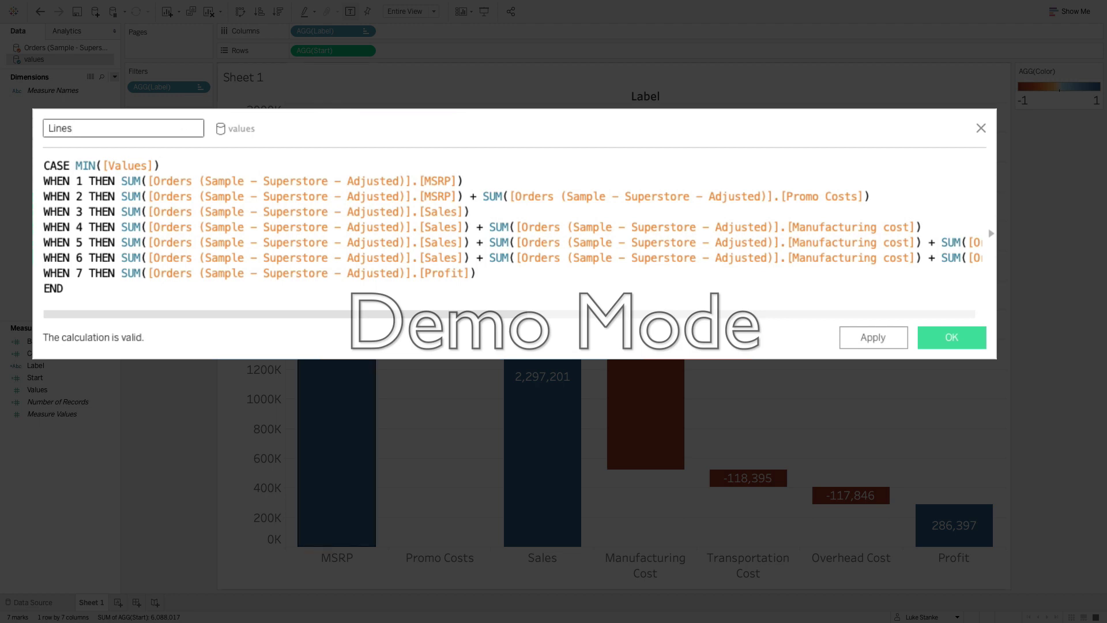
drag(361, 123, 378, 276)
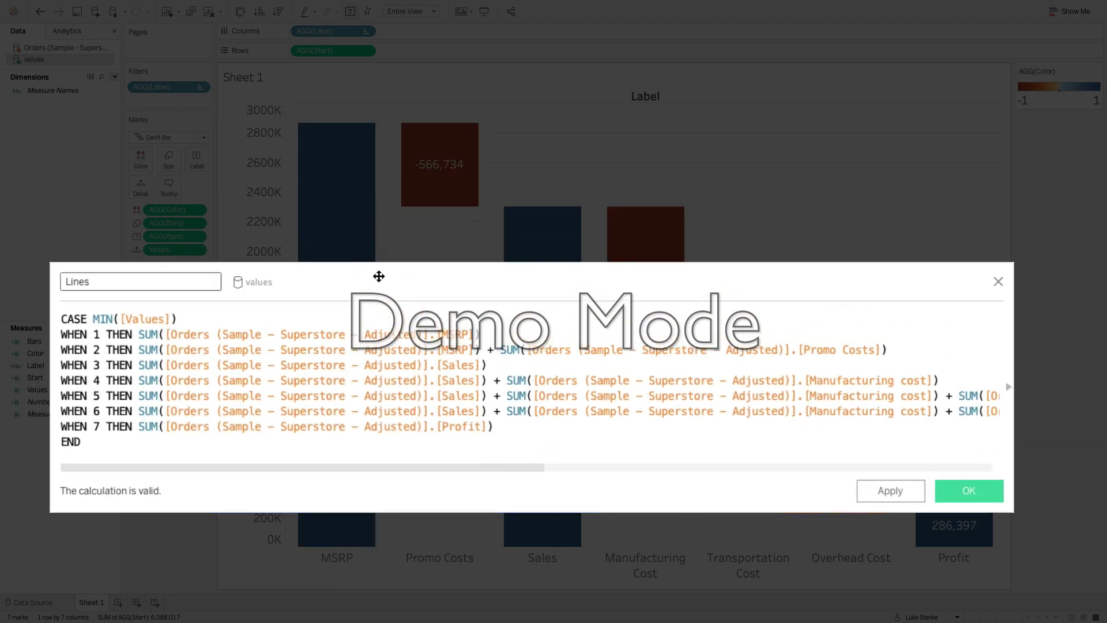
mouse_move(445, 211)
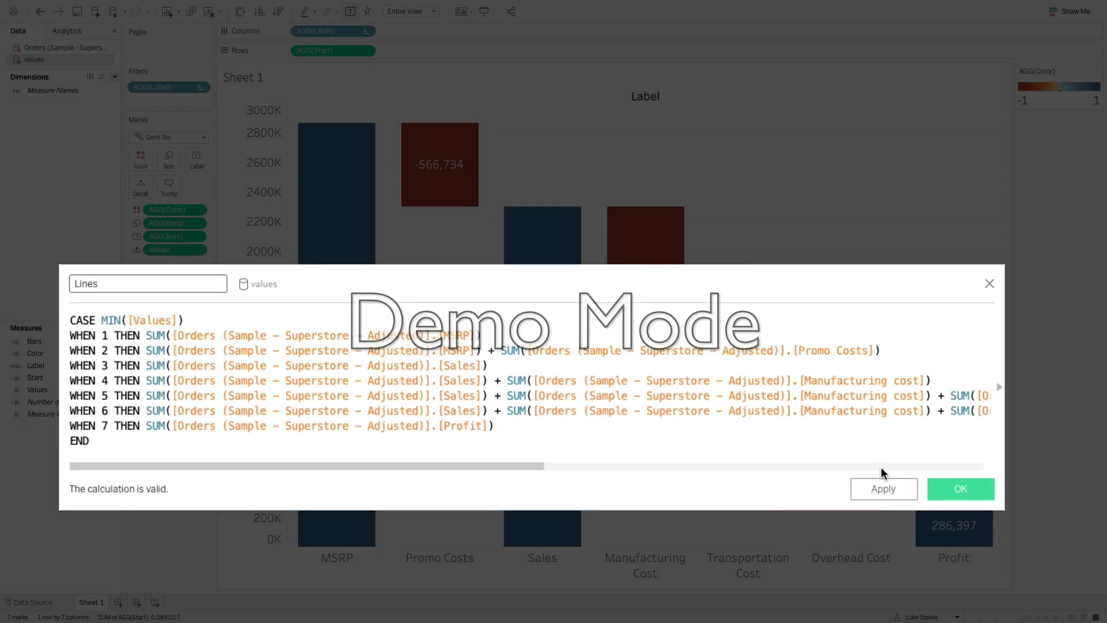
click(969, 490)
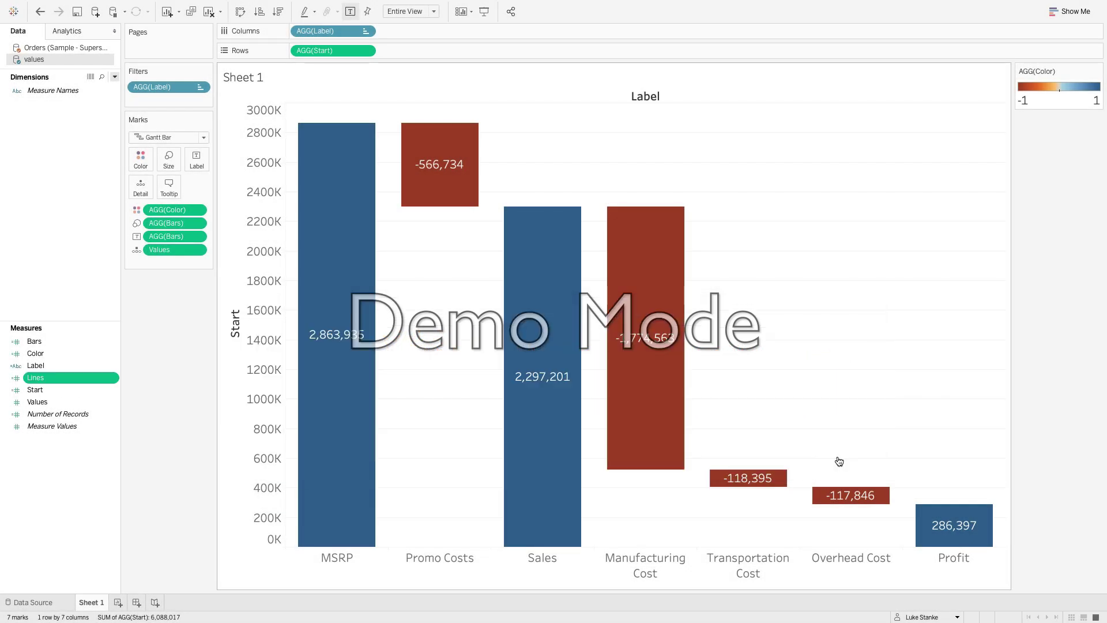
Step: Add Lines to Rows after Start and change the mark type of Lines to Line
drag(45, 378, 441, 51)
click(164, 309)
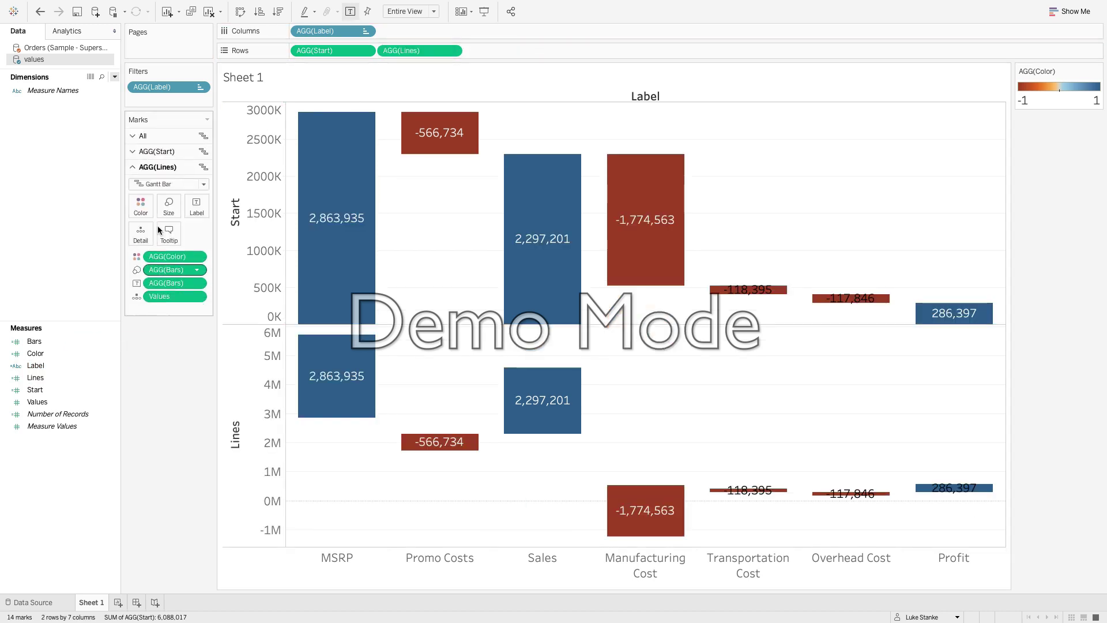
click(151, 182)
click(155, 223)
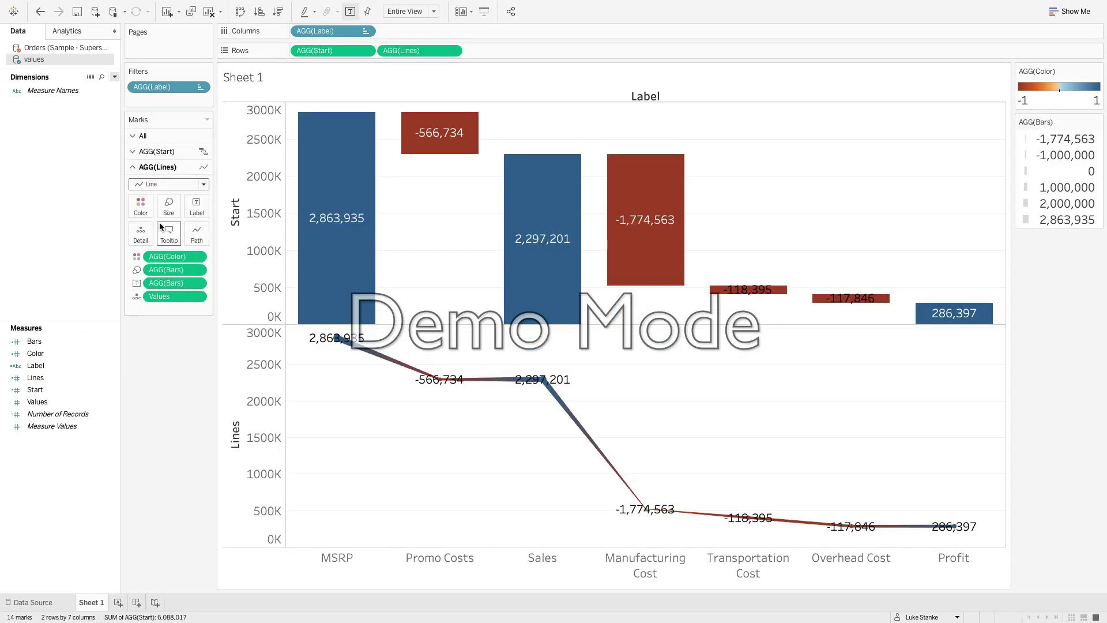
Step: Remove Bars from Size, Color from Color and Bars from Label on the Lines marks, keeping only Values on Detail
drag(173, 270, 169, 416)
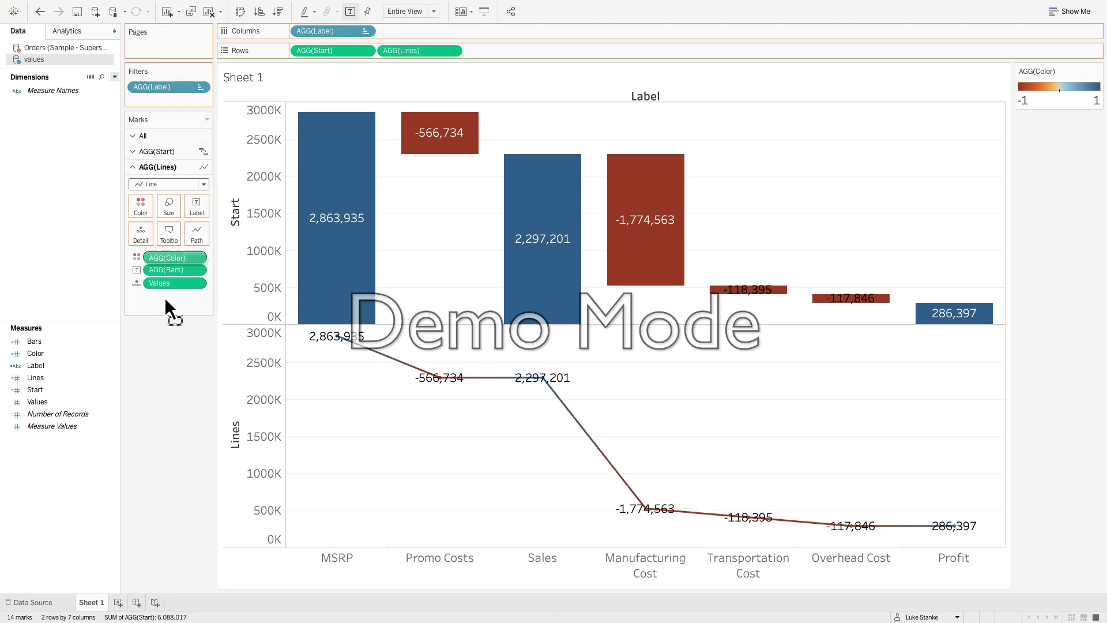
drag(163, 261, 161, 375)
click(160, 203)
click(161, 232)
click(140, 205)
click(148, 268)
click(172, 489)
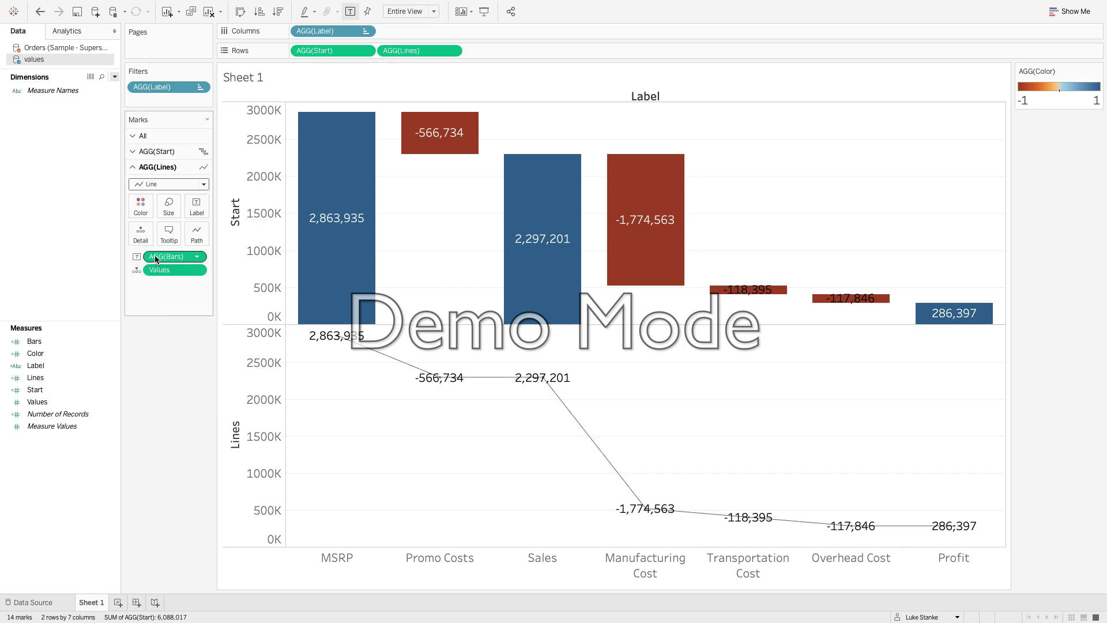
drag(167, 264, 139, 501)
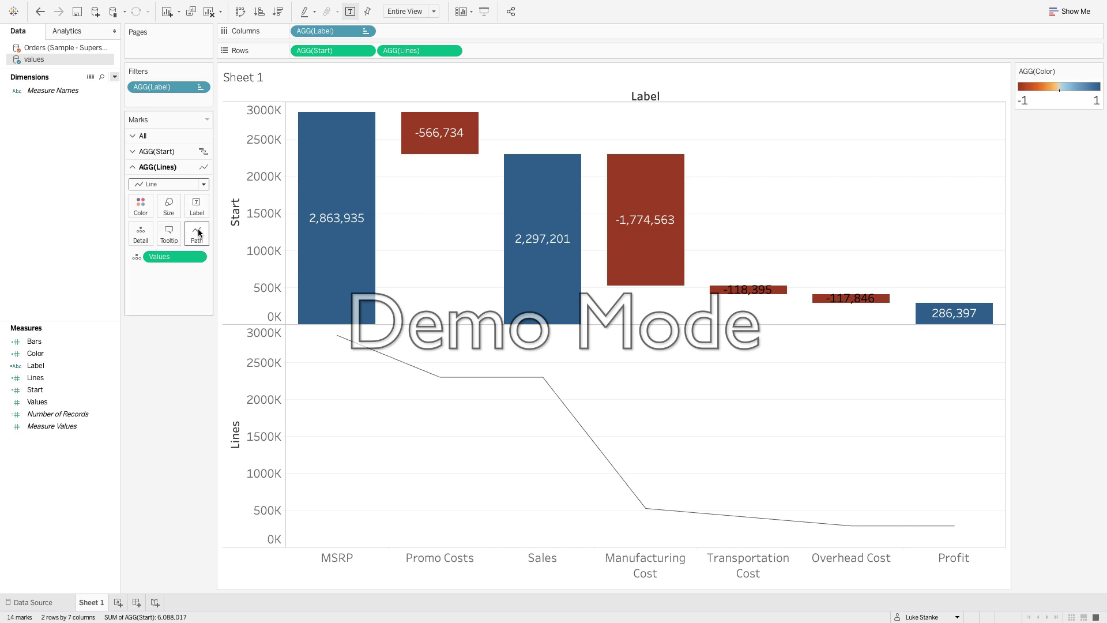
Step: Combine Lines and Start as a synchronized dual axis and reorder Rows so Lines comes before Start
right_click(419, 53)
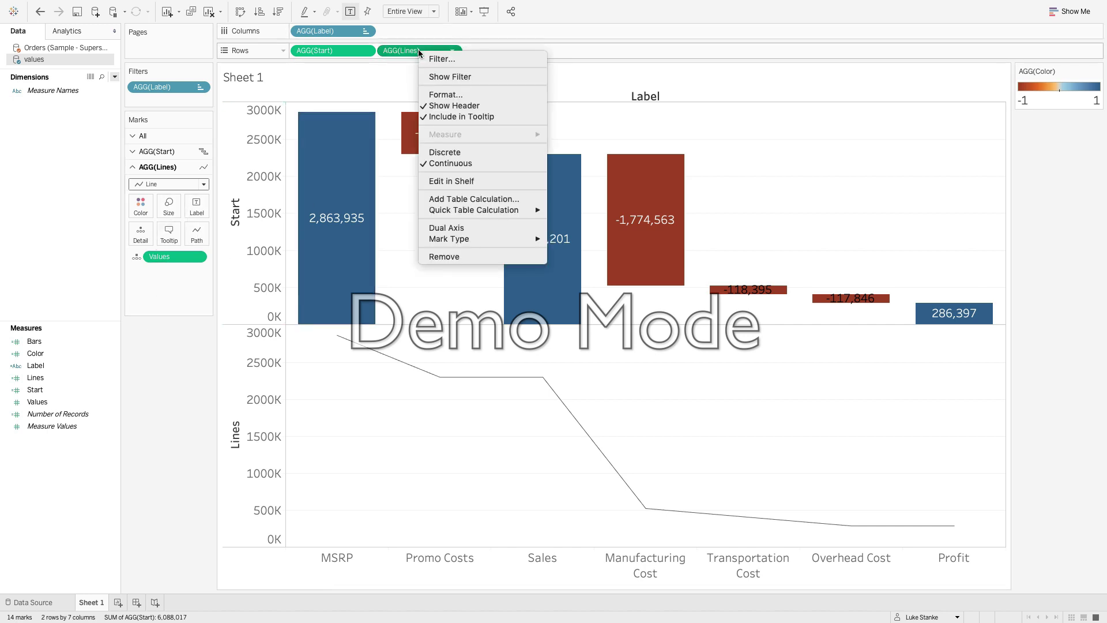
click(472, 227)
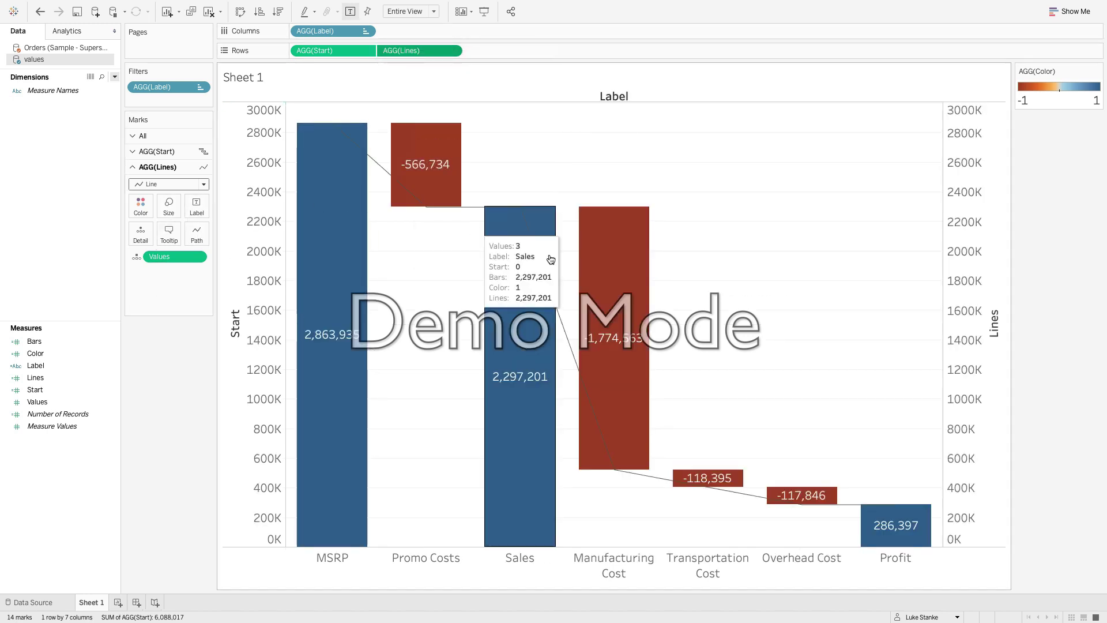
right_click(949, 375)
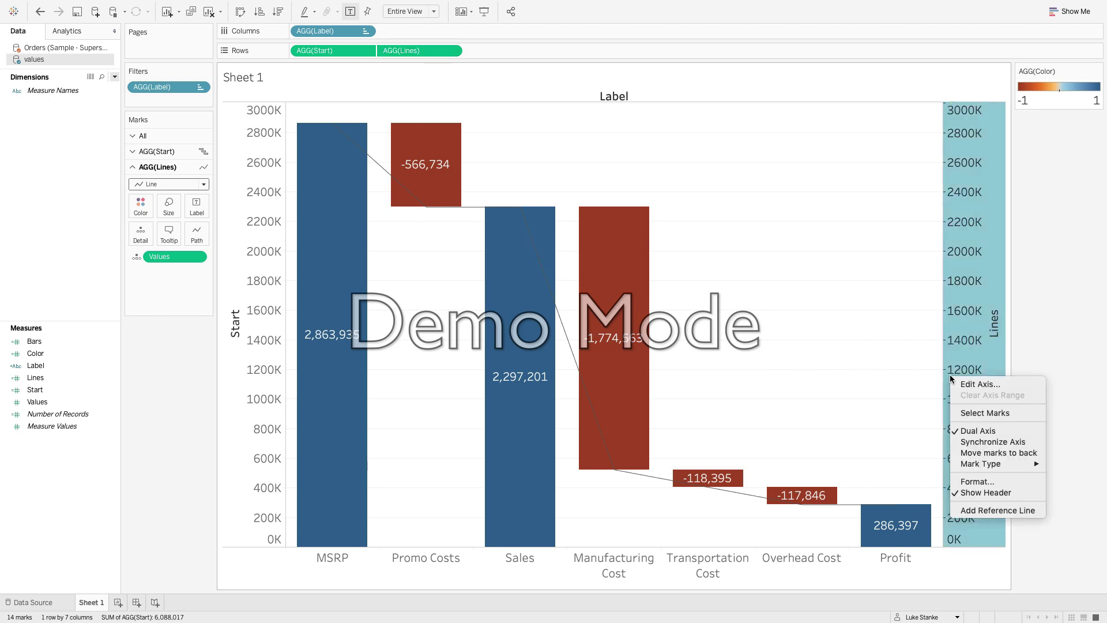
click(992, 443)
drag(336, 52, 455, 57)
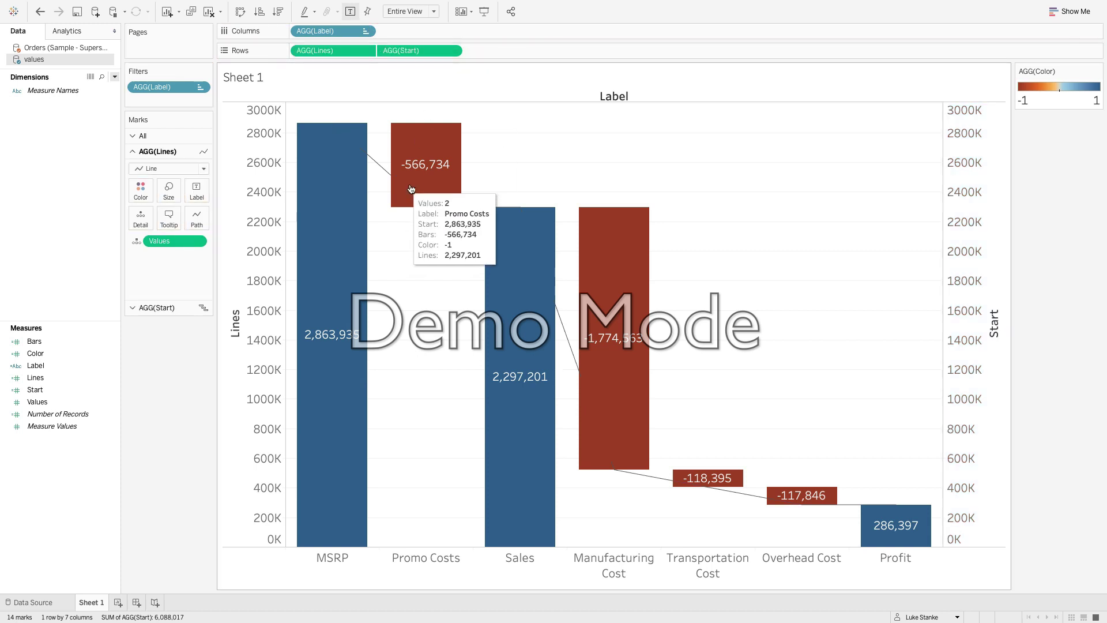
Step: Set the path of the Lines marks to the step line type and hide the Start axis header
click(170, 312)
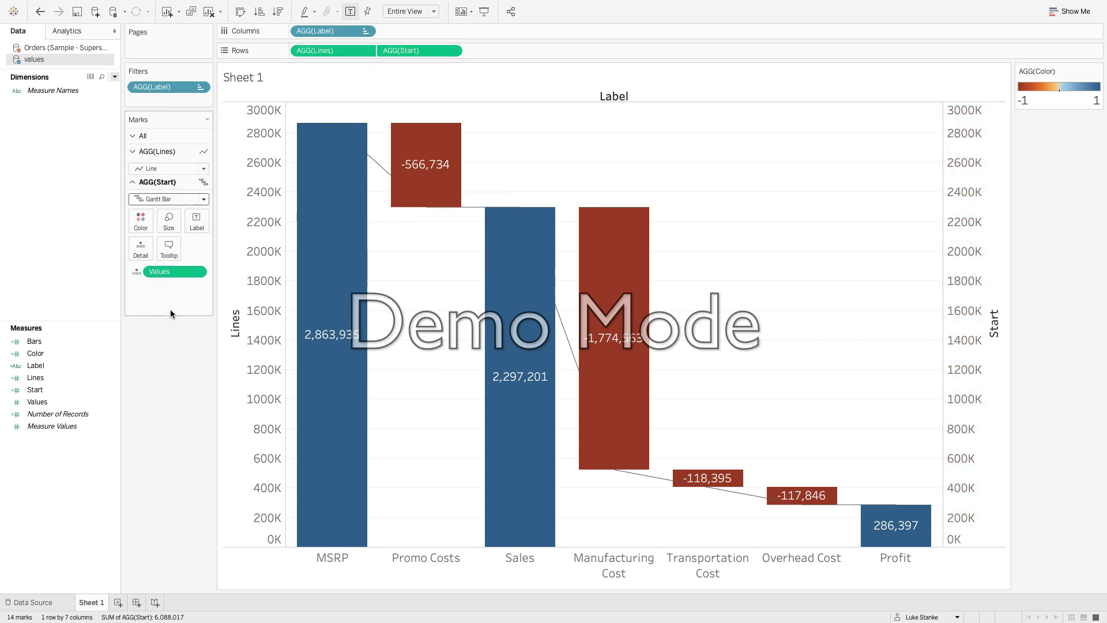
click(176, 154)
click(196, 218)
click(217, 256)
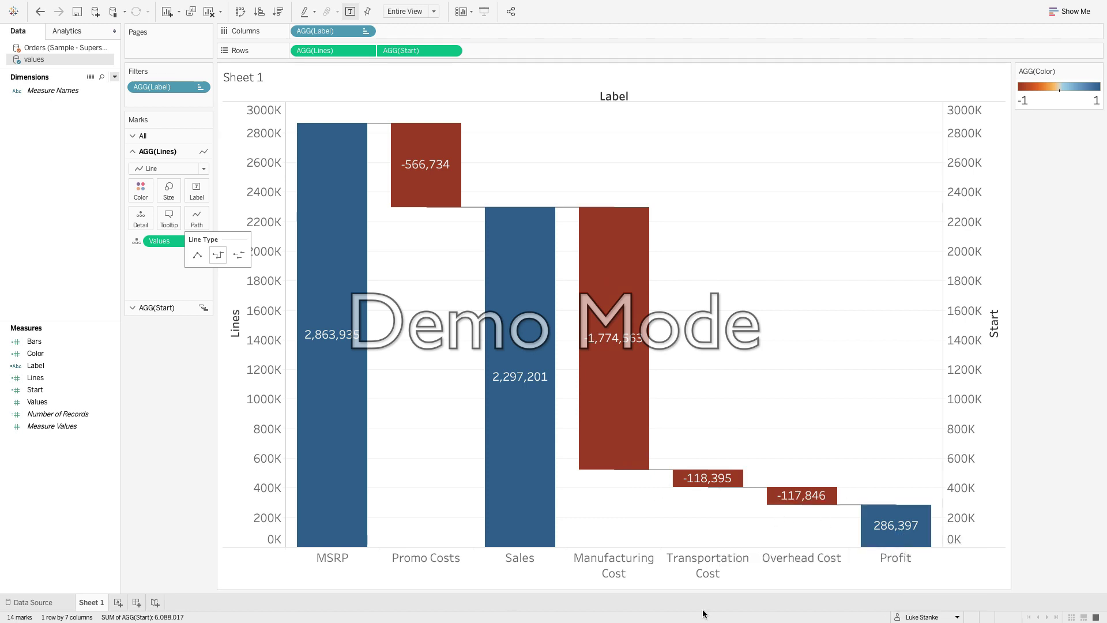
click(982, 396)
key(Delete)
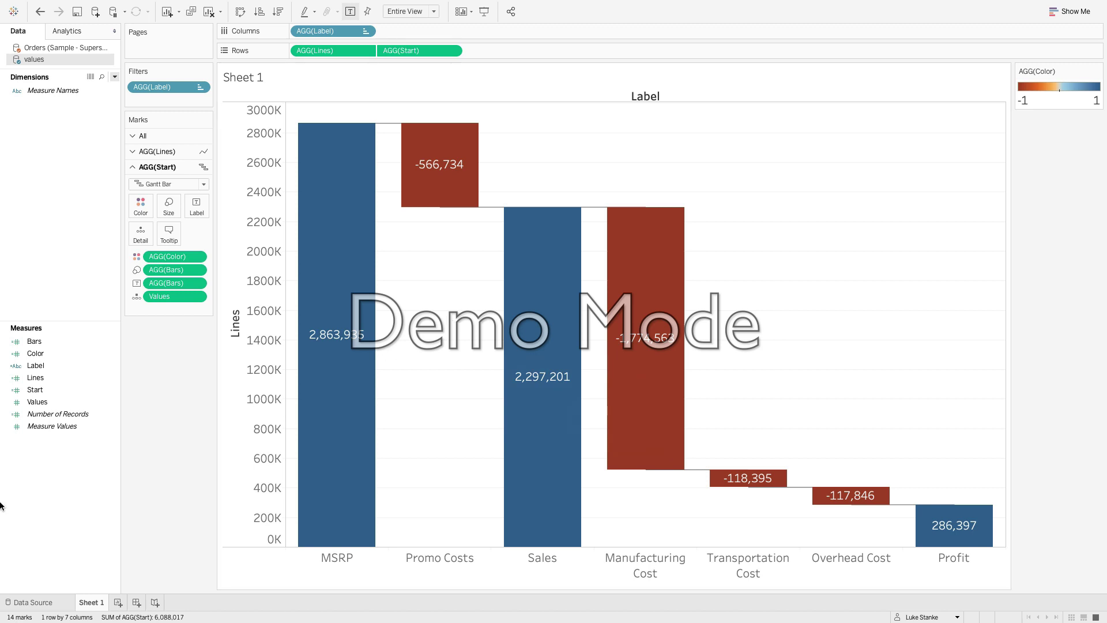
Step: Filter the waterfall chart by Region from the Orders data source, keeping only Central
click(82, 47)
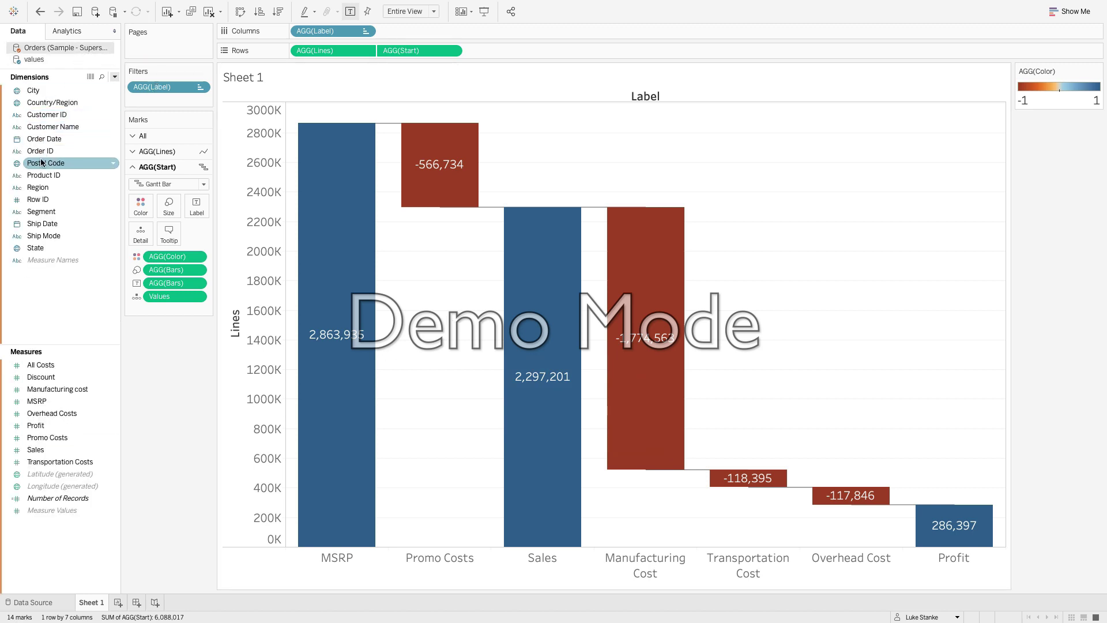
right_click(68, 188)
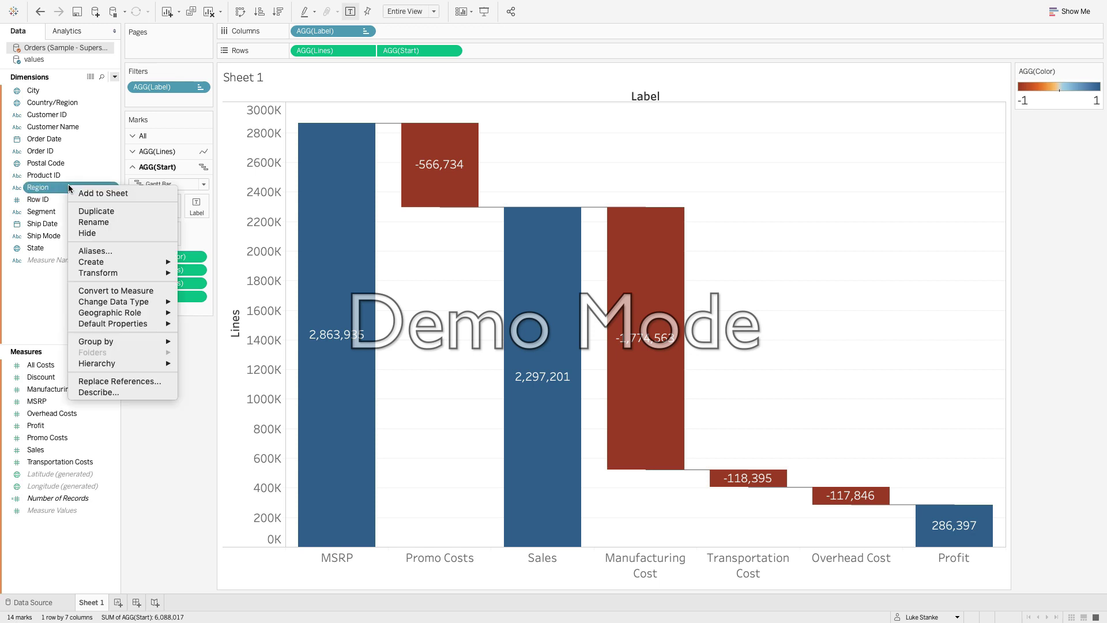
mouse_move(138, 261)
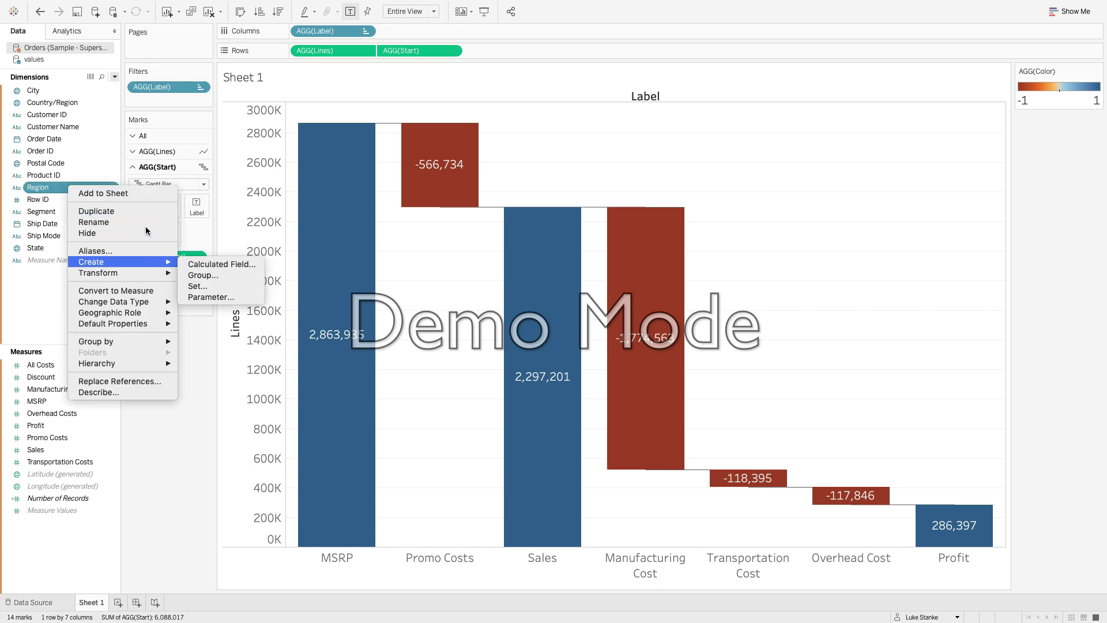
click(74, 188)
drag(74, 188, 188, 100)
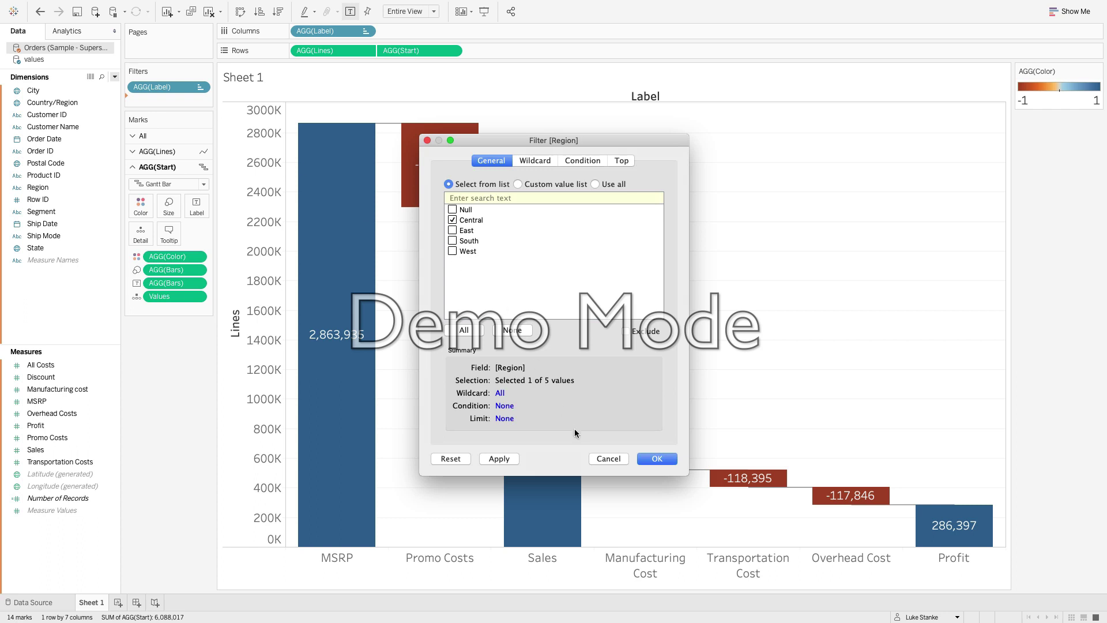
click(655, 459)
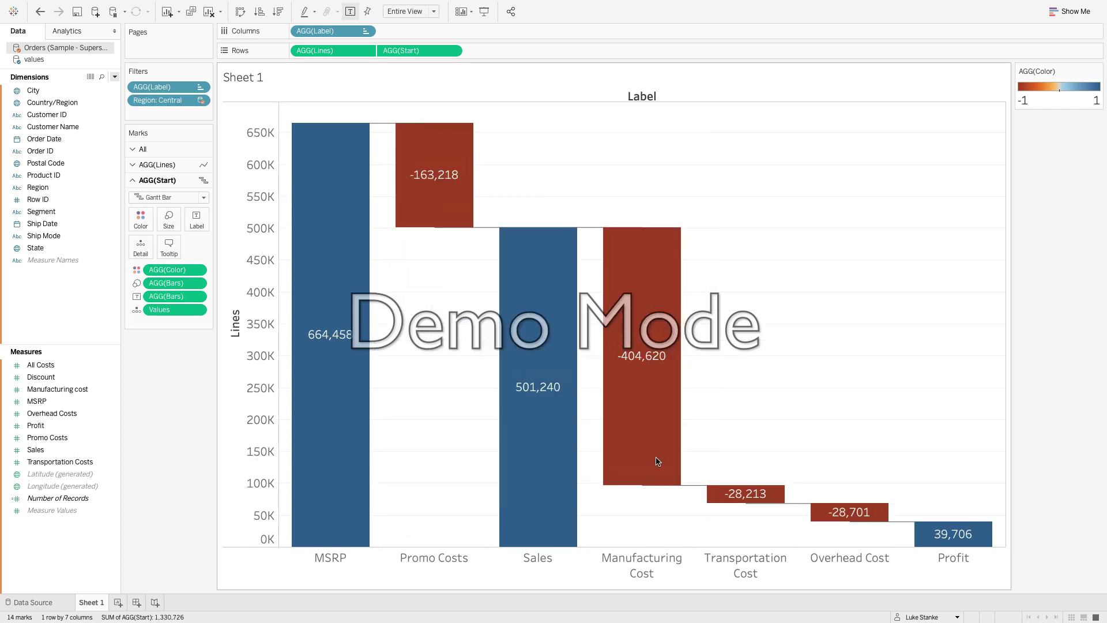
Step: Show the Region filter beside the chart and include East, South and West as well as Central
right_click(153, 102)
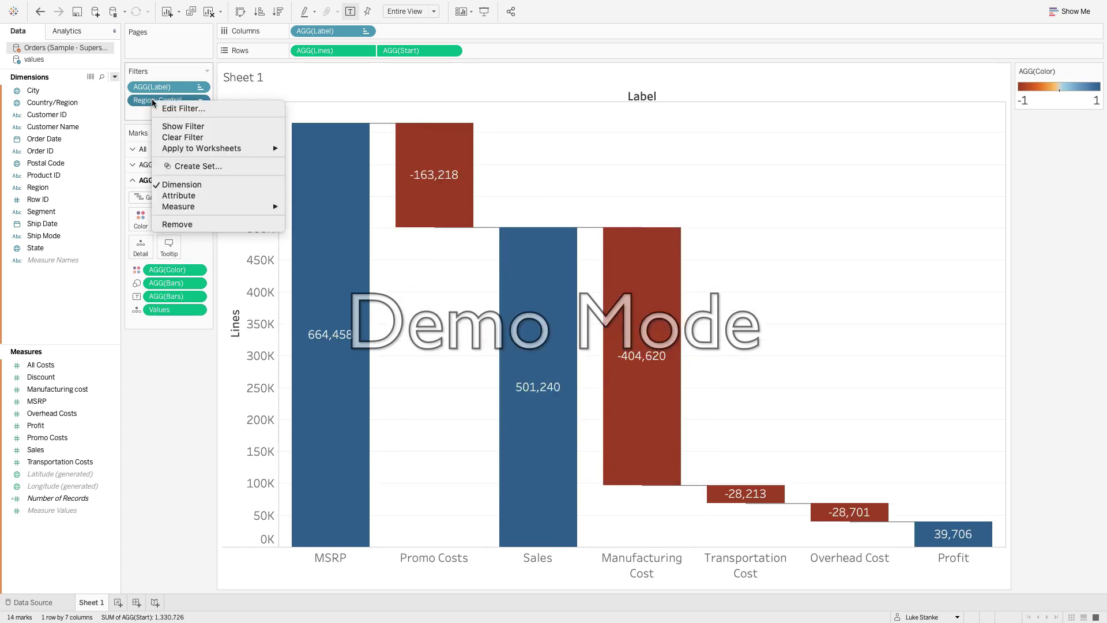
click(183, 125)
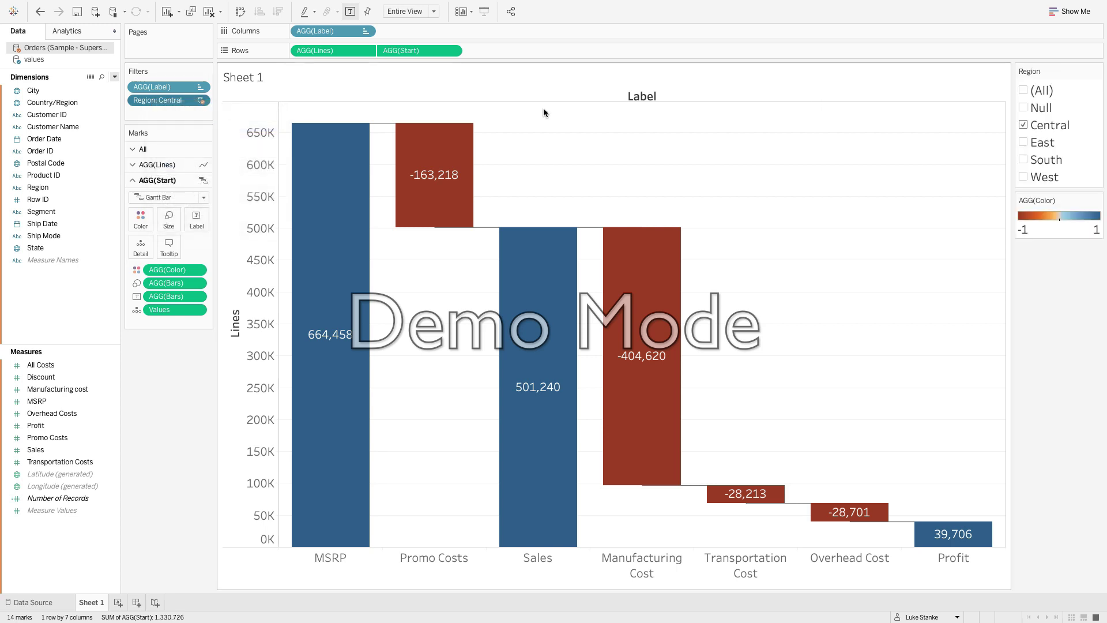
click(1024, 142)
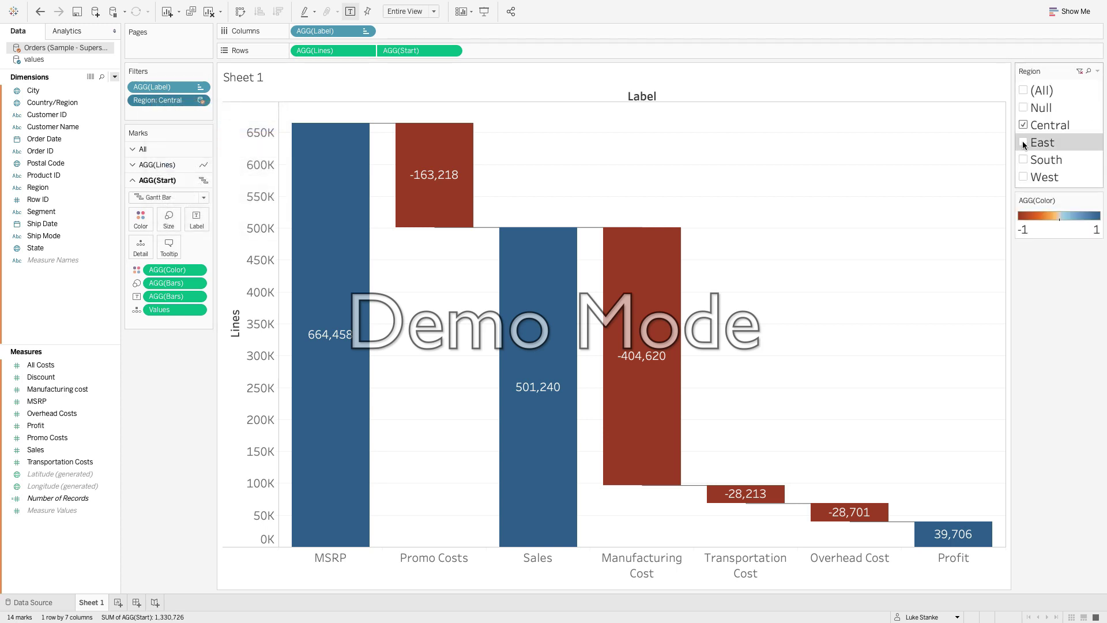
click(1023, 159)
click(1023, 176)
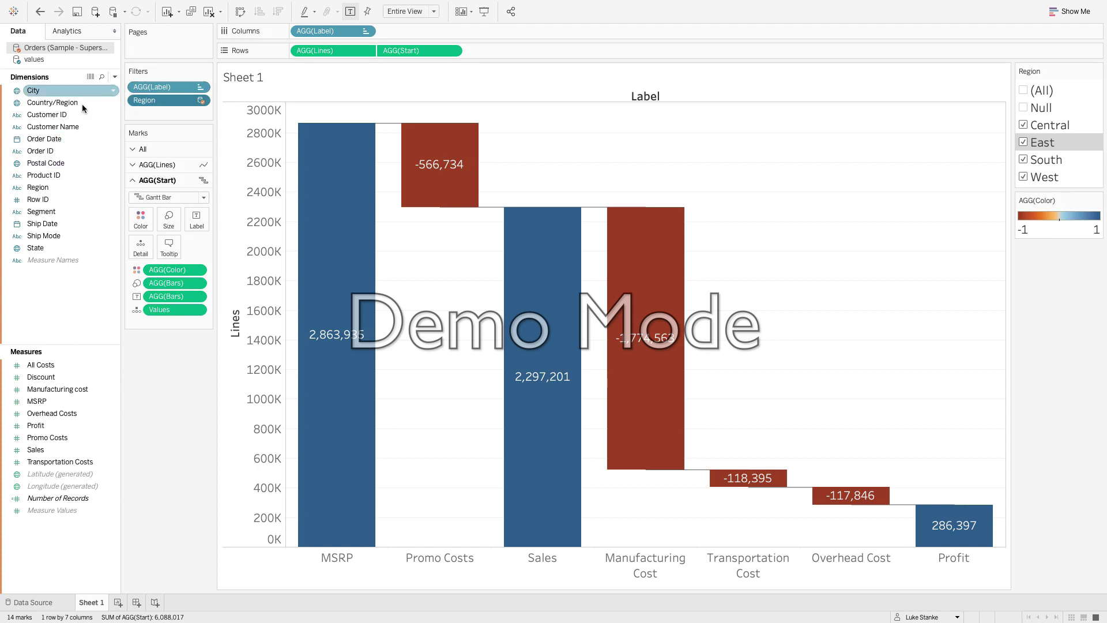
Step: Create a list parameter from the Region dimension, adding the value All at the start of its list
right_click(56, 188)
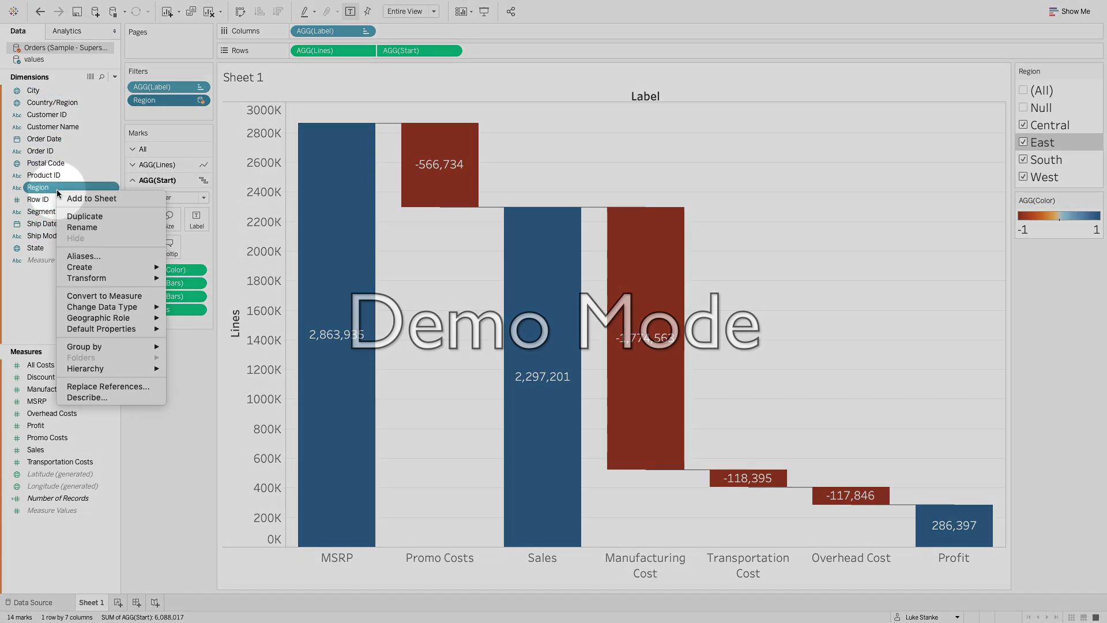
mouse_move(133, 268)
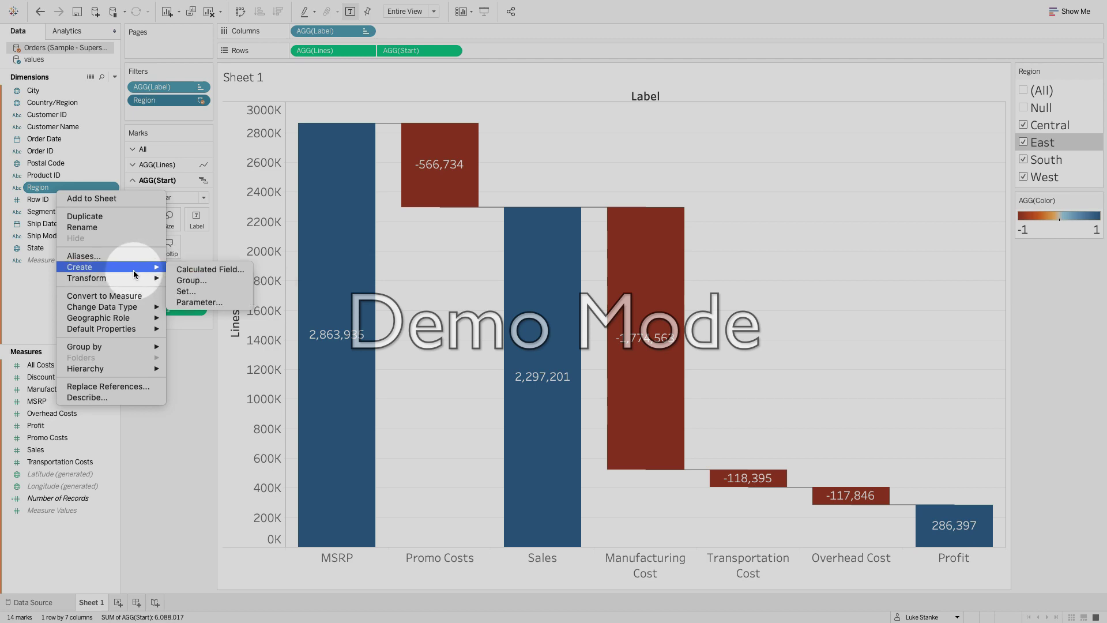
click(198, 302)
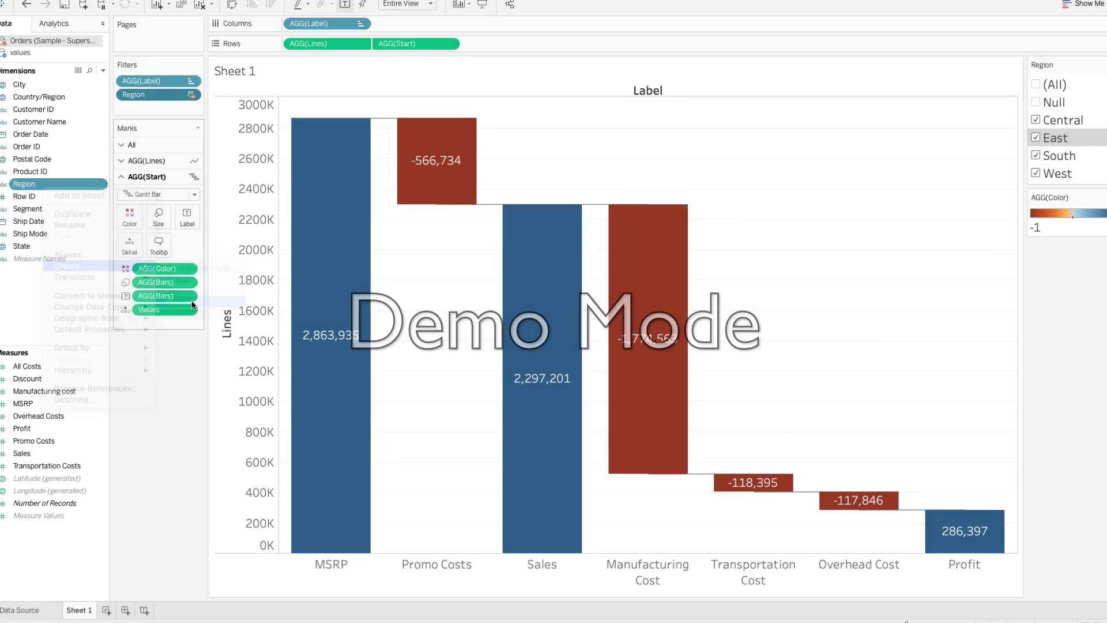
click(385, 382)
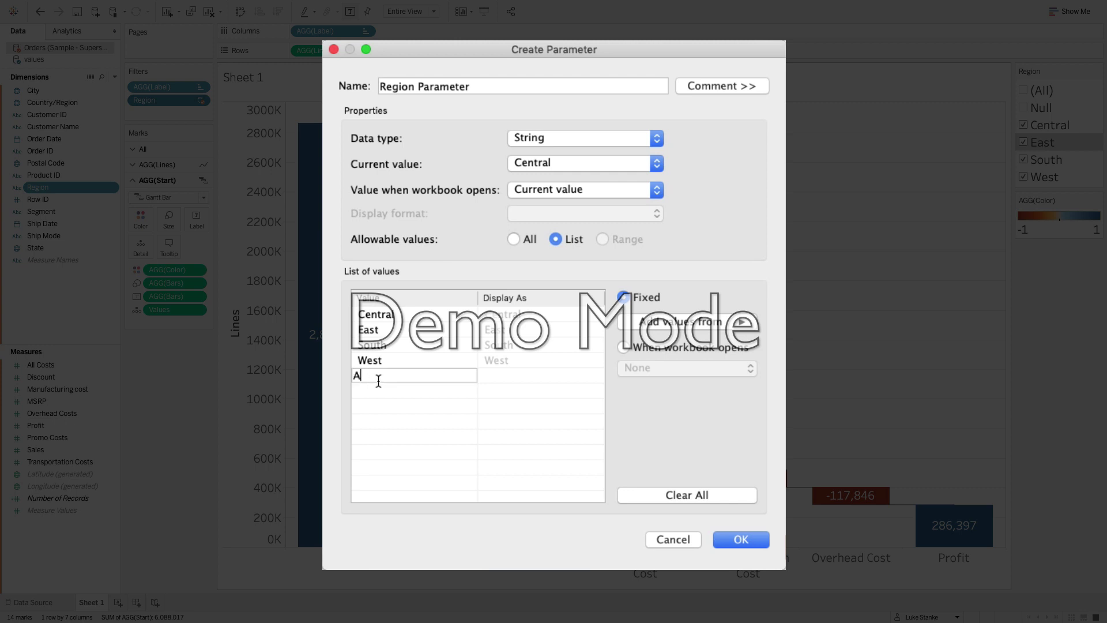
text(All)
key(Return)
drag(374, 378, 373, 314)
click(724, 542)
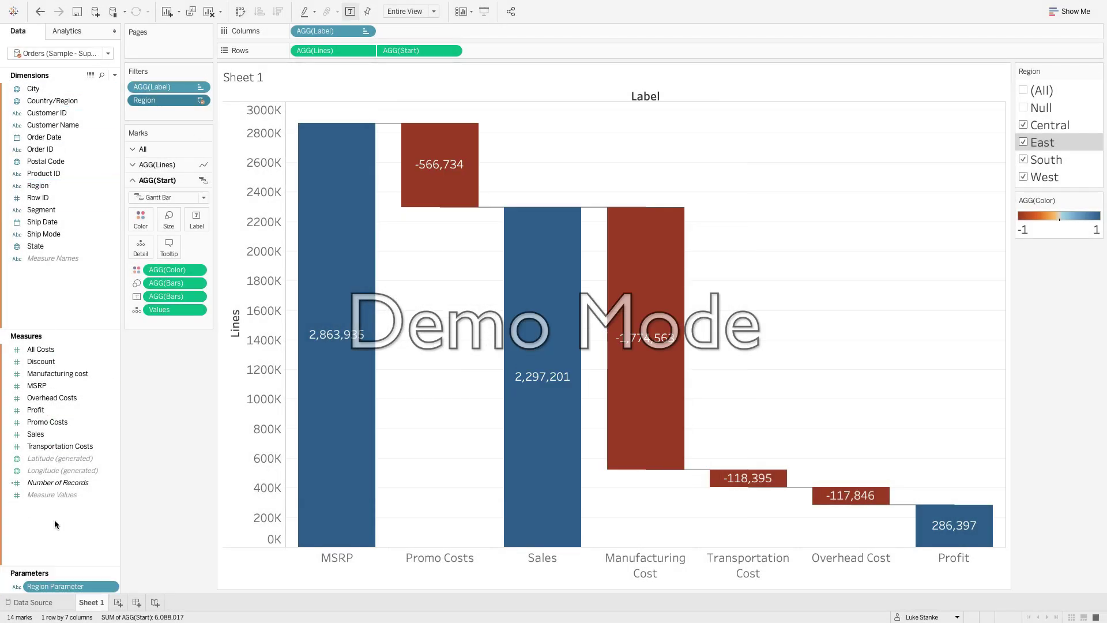
Step: Show the Region Parameter control beside the chart as a single value list and set it to All
right_click(51, 586)
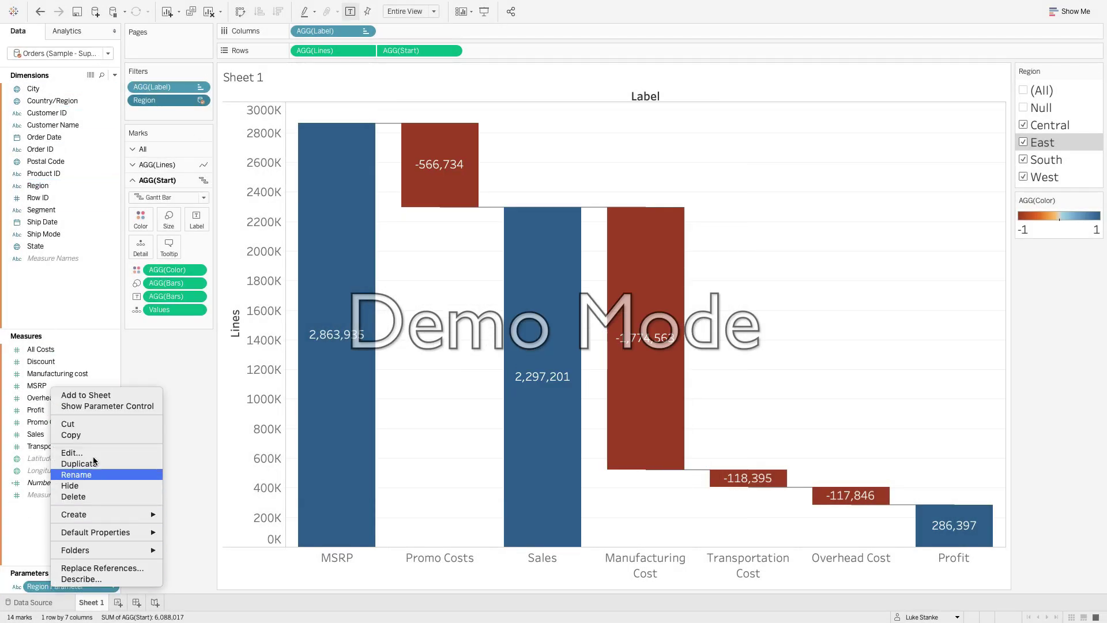
click(88, 407)
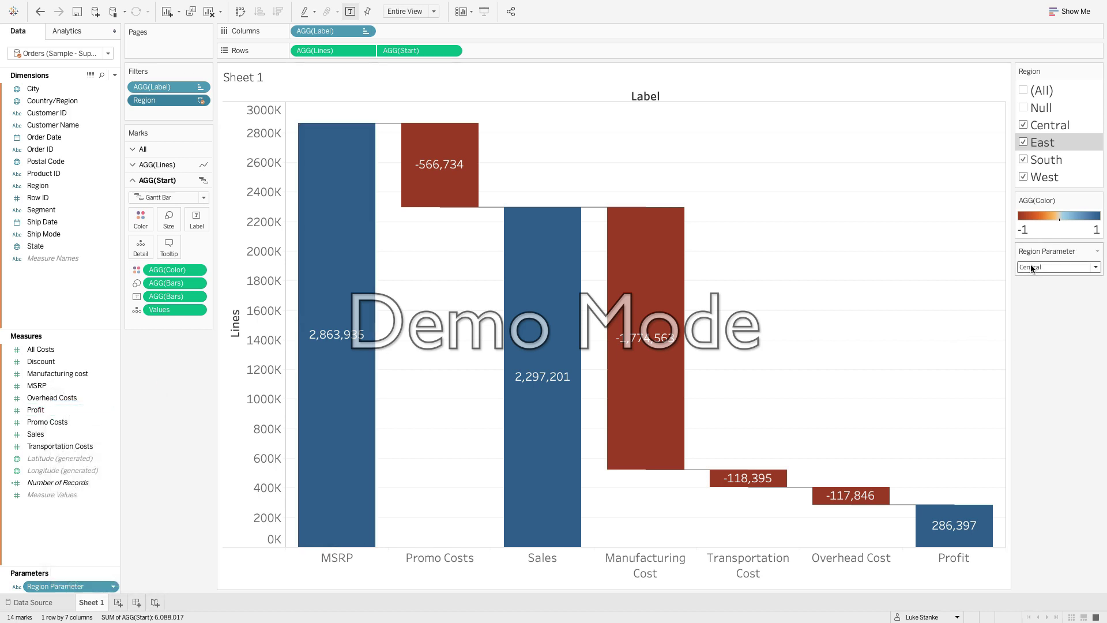
click(1082, 269)
click(1097, 251)
click(1097, 250)
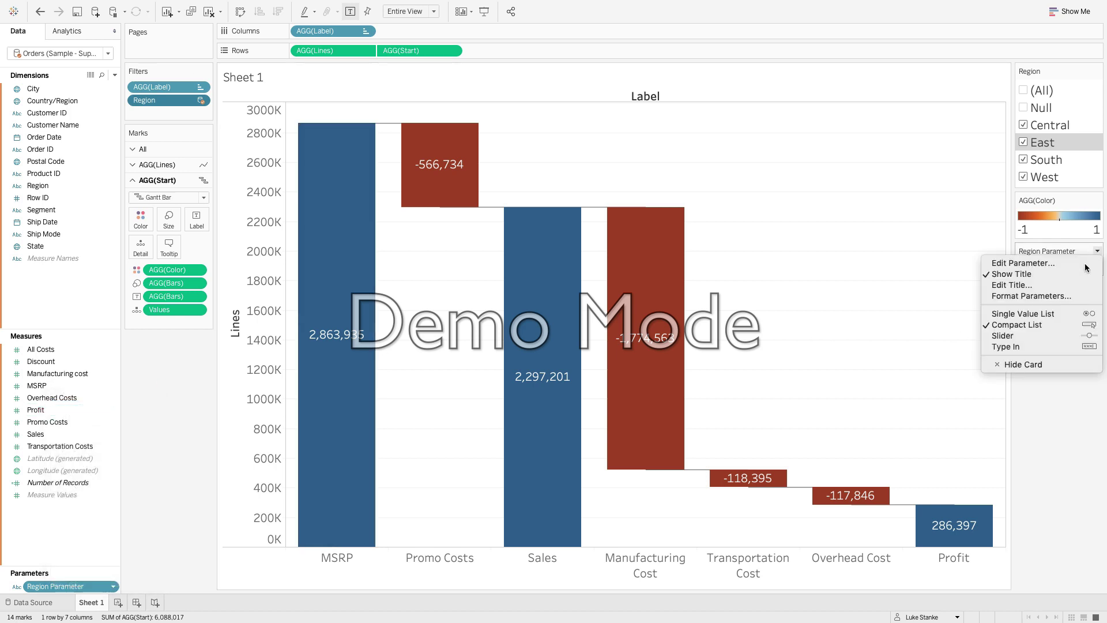
click(1051, 315)
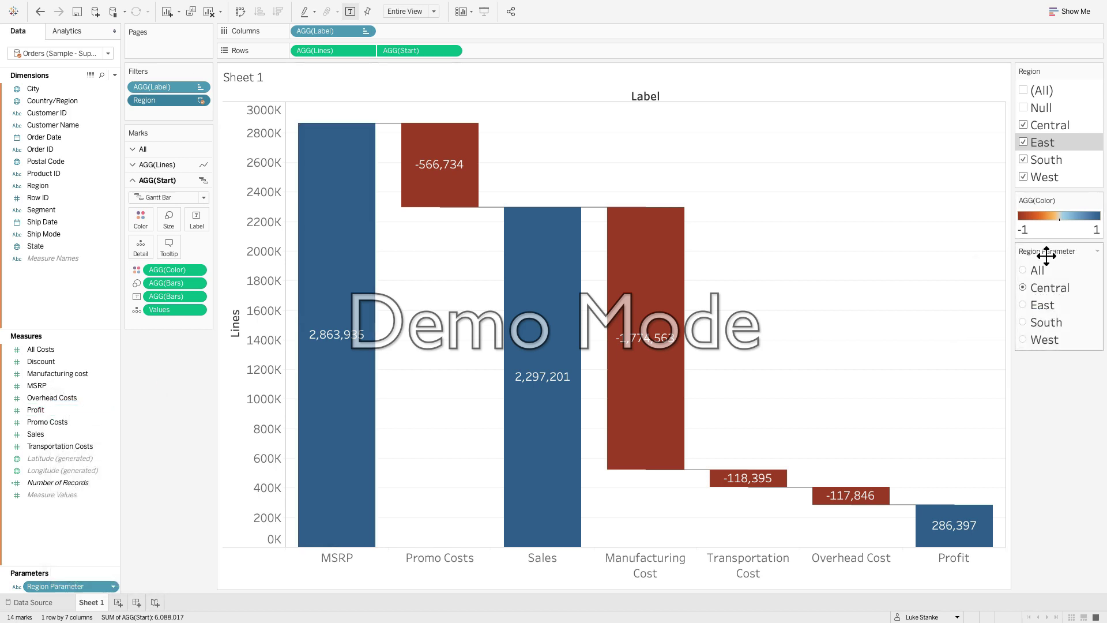
click(1023, 306)
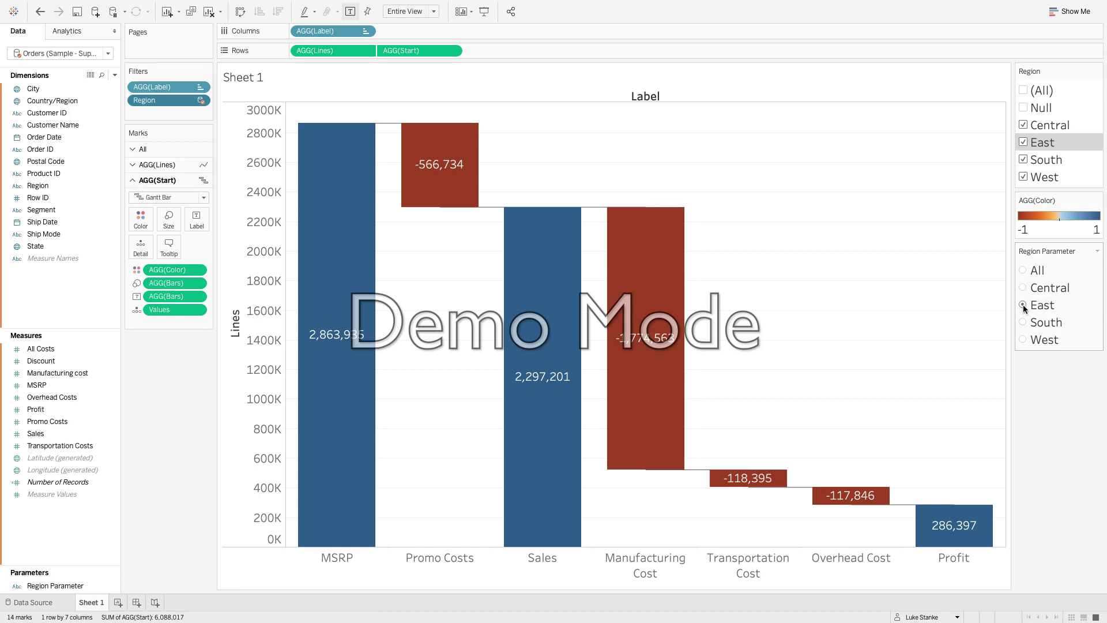
click(1022, 271)
click(1023, 270)
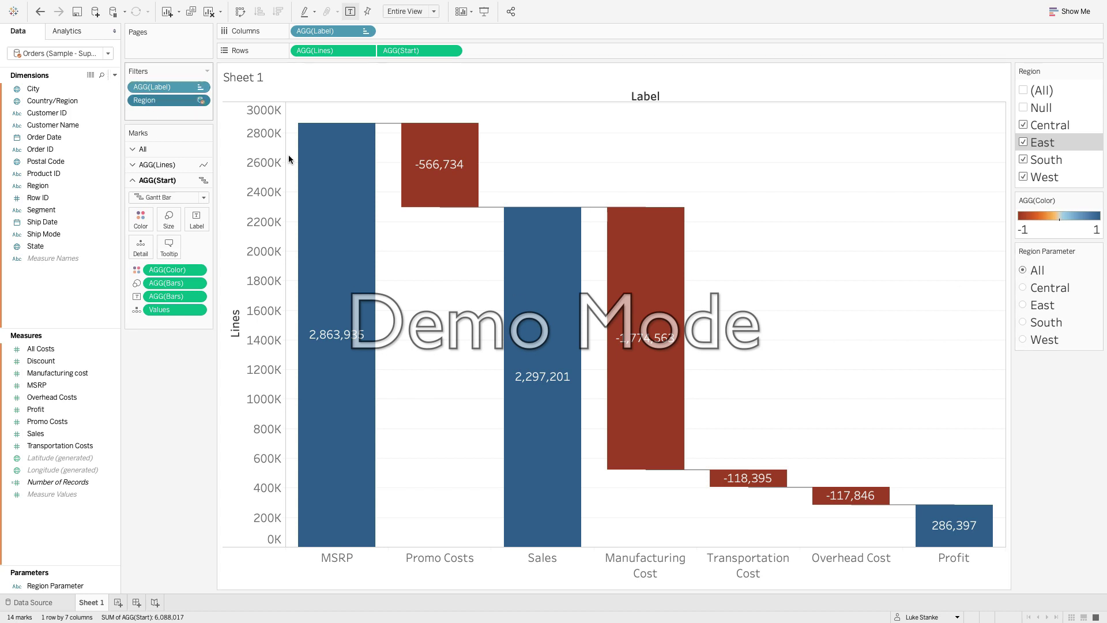
Step: Create a calculated field in the Orders data source starting with IF [Region Parameter] = "All" THEN TRUE
click(115, 76)
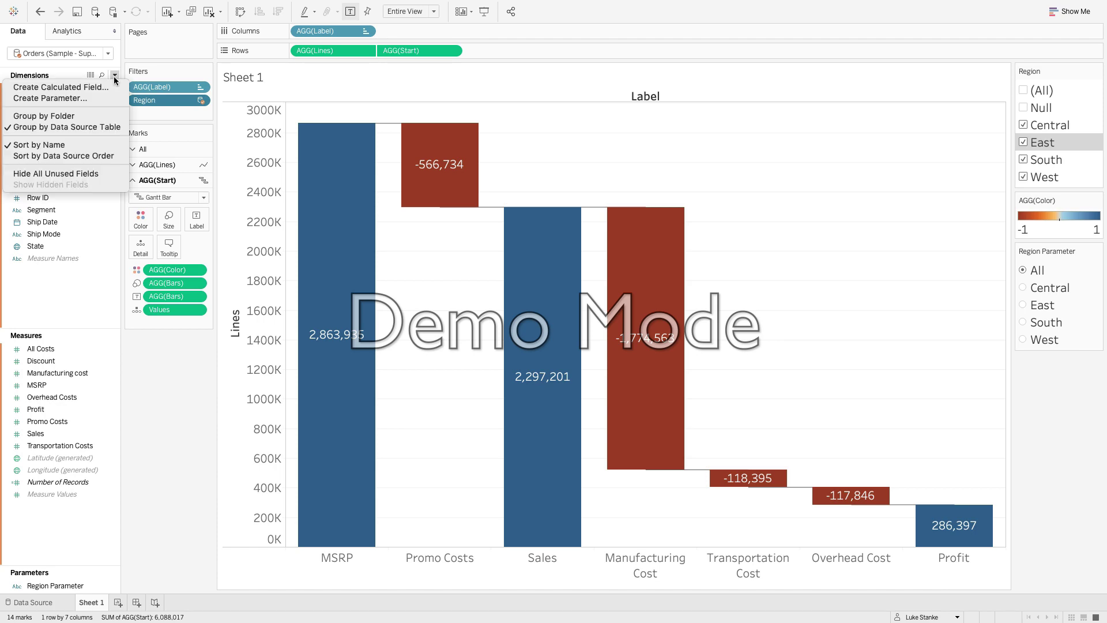
click(101, 87)
click(196, 385)
text(Whe)
key(BackSpace)
key(BackSpace)
key(BackSpace)
text(C)
key(BackSpace)
text(IF )
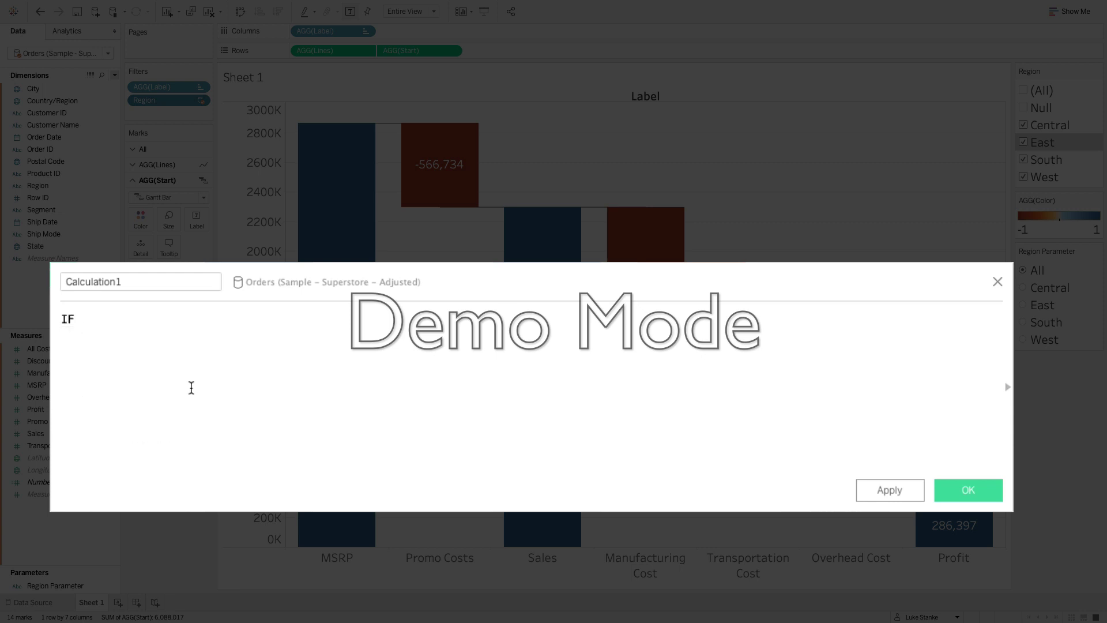
text(Reg)
key(Down)
key(Down)
key(Down)
key(Down)
key(Down)
key(Return)
text(= "All")
key(Return)
text(THEN TRUE)
key(Return)
Step: Complete the calculation with ELSE [Region Parameter] = [Region] and END
text(ELSE )
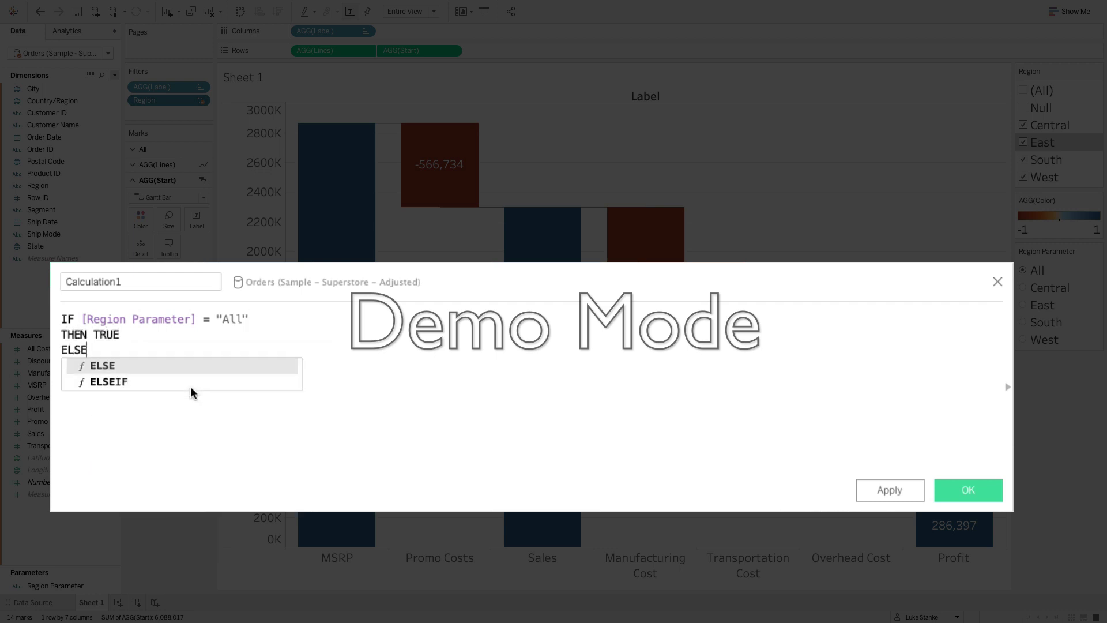
text(Regi)
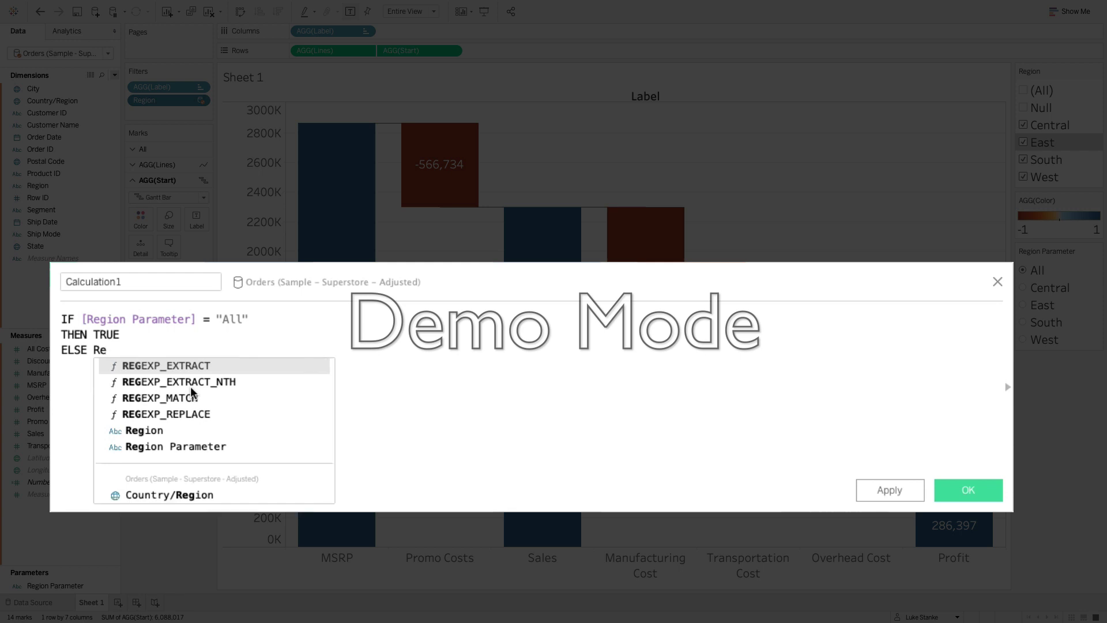
click(190, 382)
text(= T)
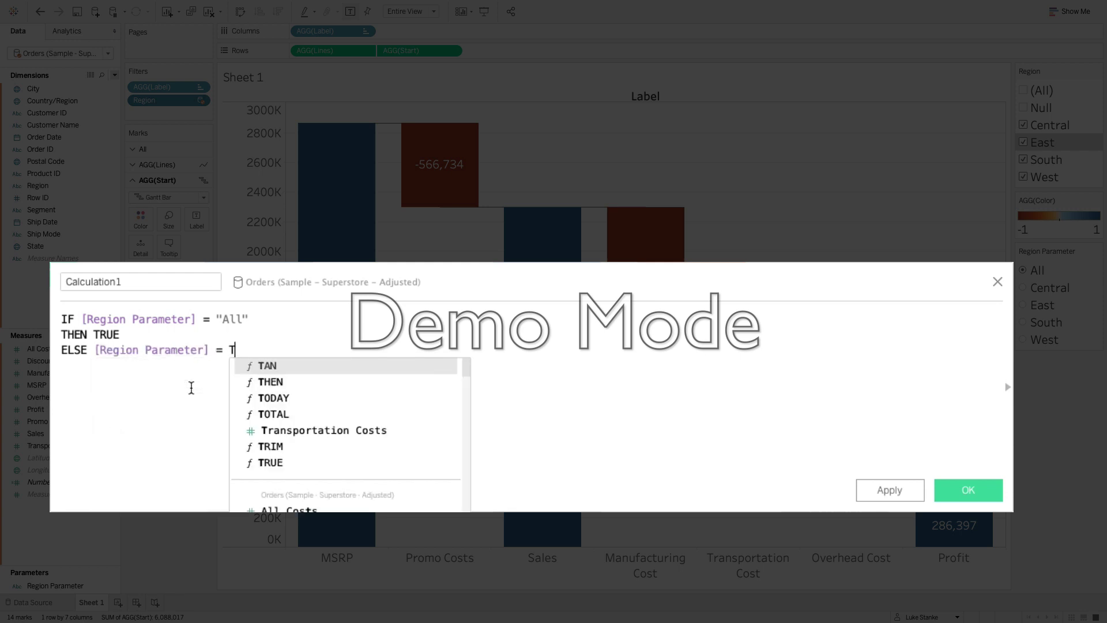
key(BackSpace)
text(Reg)
key(Down)
key(Down)
key(Down)
key(Down)
key(Return)
key(Return)
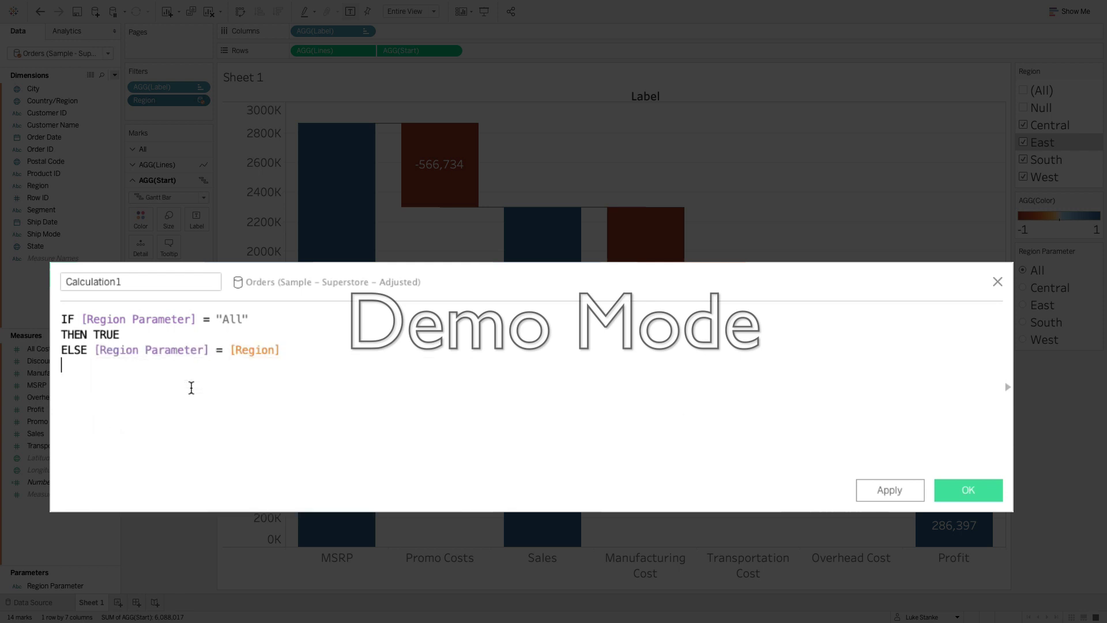
text(END)
Step: Name the calculated field Region | TF and save it
double_click(99, 282)
text(Re)
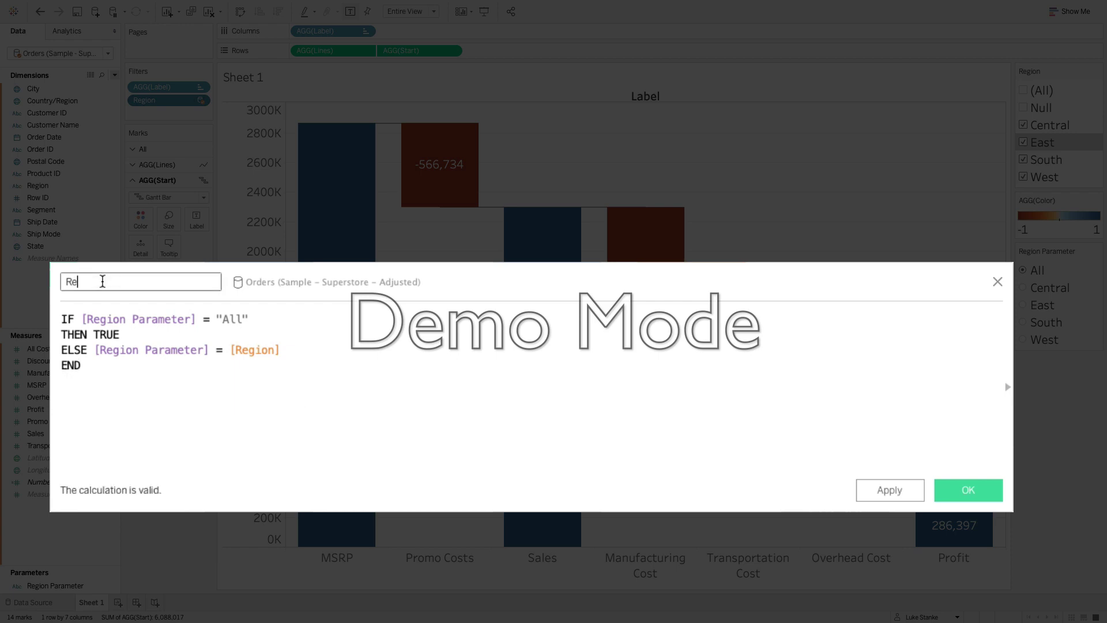
text(gion TF)
click(968, 490)
Step: Replace the Region filter with Region | TF, filtering on all values and keeping only True
drag(61, 198, 170, 100)
click(491, 277)
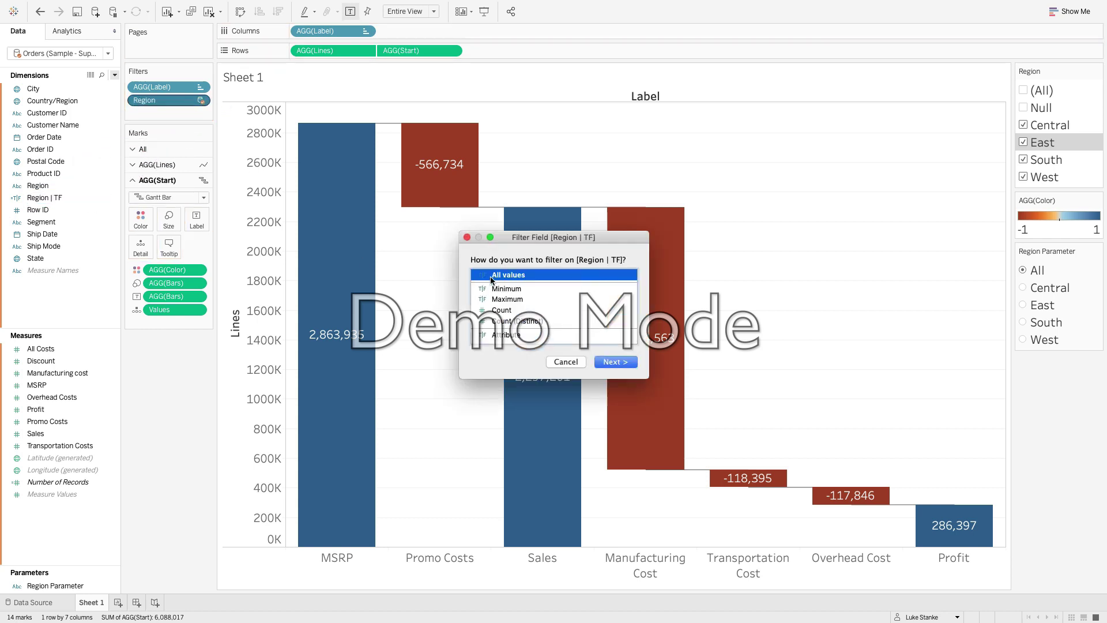
double_click(491, 279)
click(452, 230)
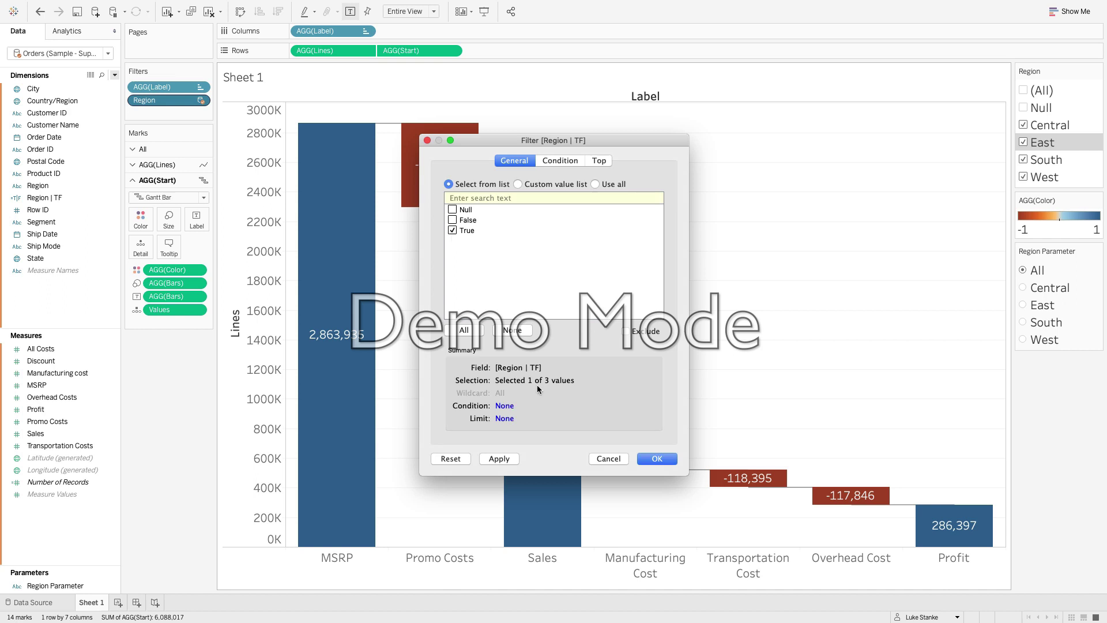
click(659, 457)
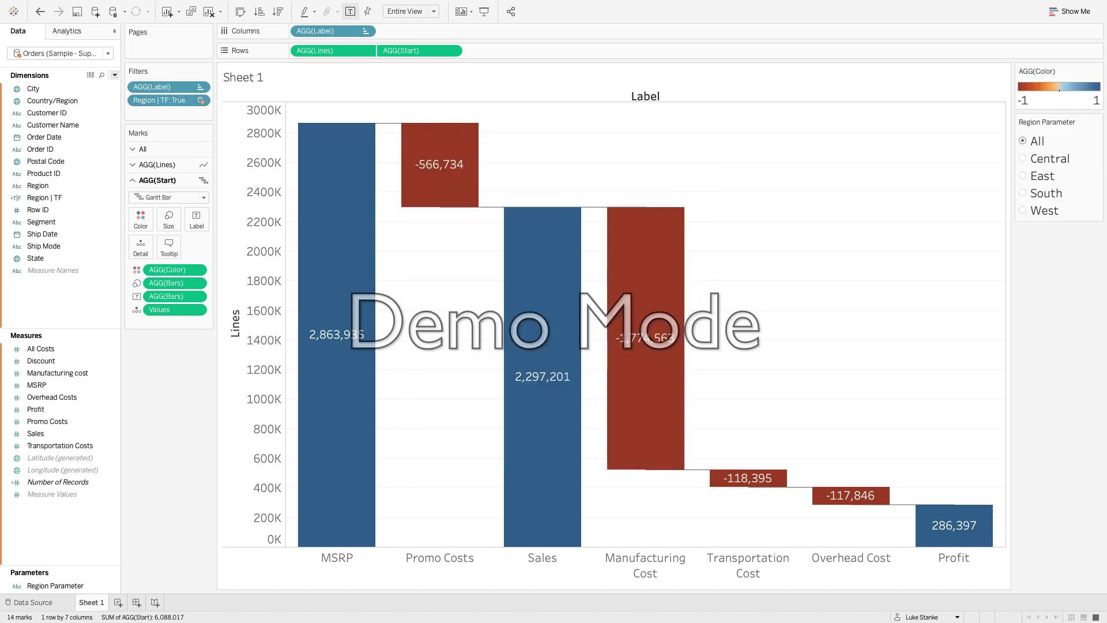
Step: Test the parameter-driven filter on the waterfall chart by selecting Central and East in turn, and inspect the MSRP bar's details
click(1023, 159)
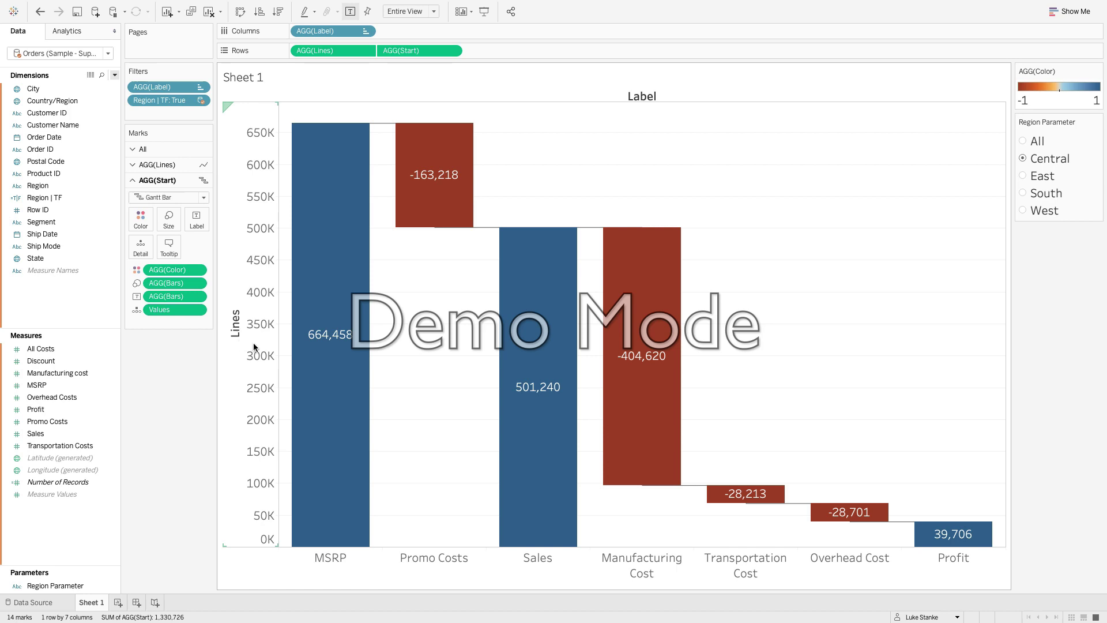
click(1023, 177)
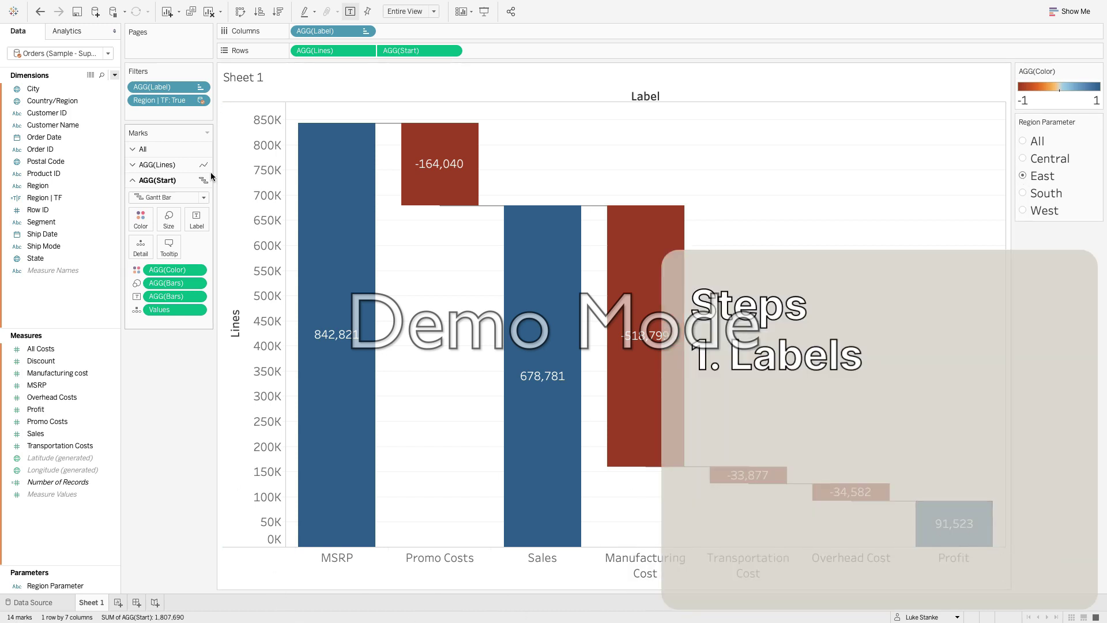
mouse_move(306, 202)
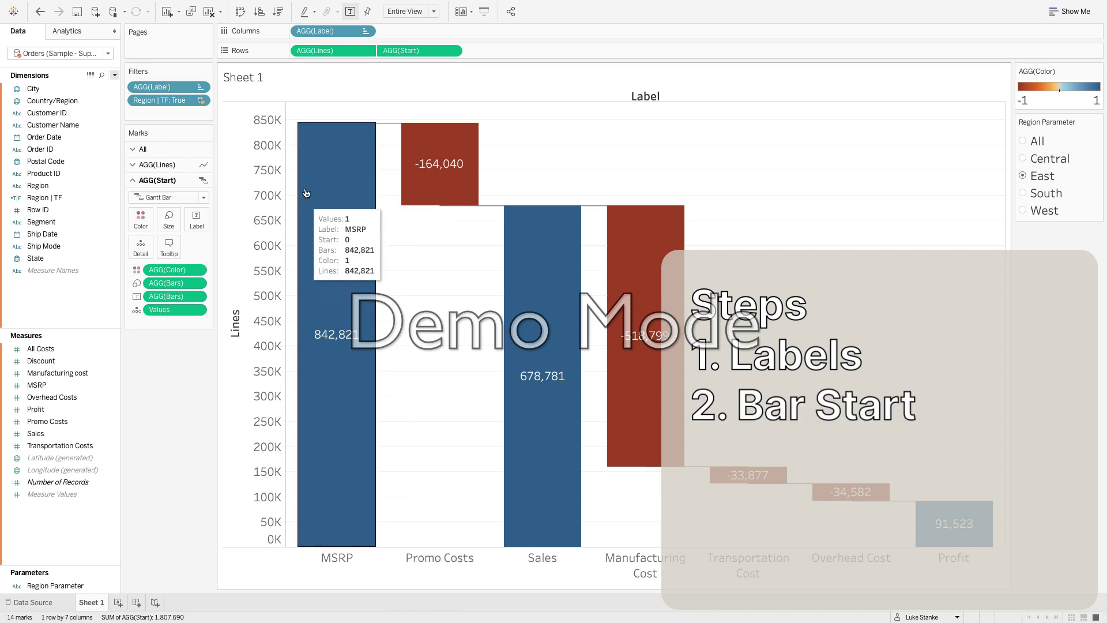